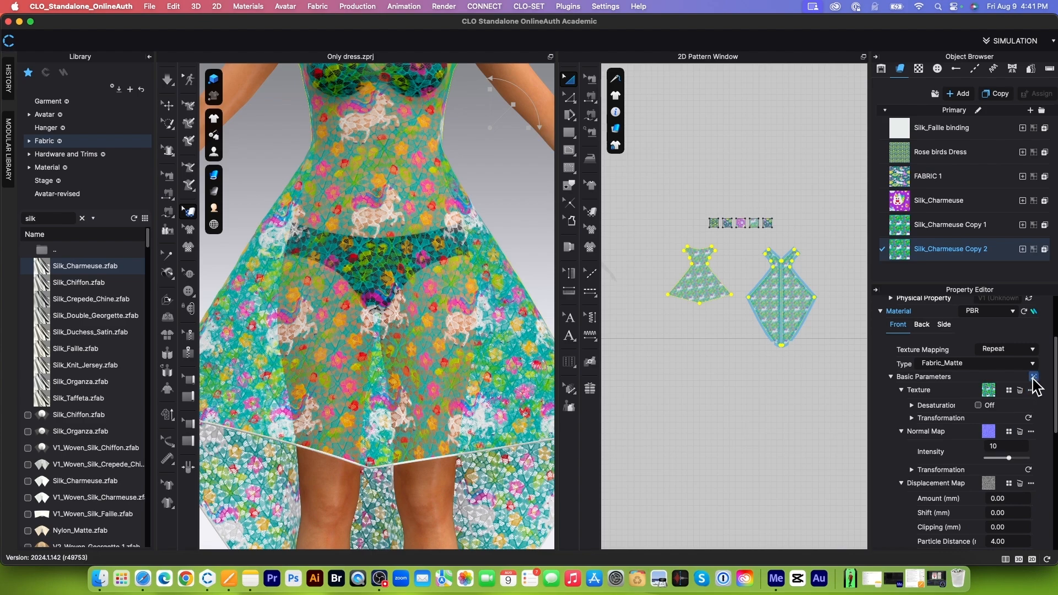
{"action": "left_click", "coordinate": [1033, 377]}
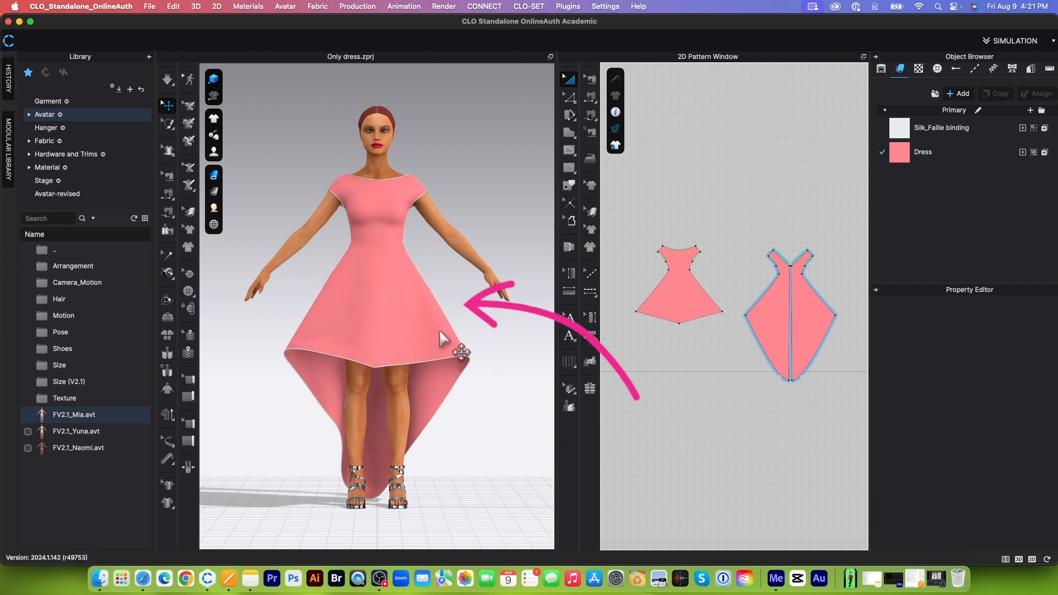
Step: Open the AI Texture Generator for the Dress fabric and set the fabric type to Denim
{"action": "left_click", "coordinate": [981, 159]}
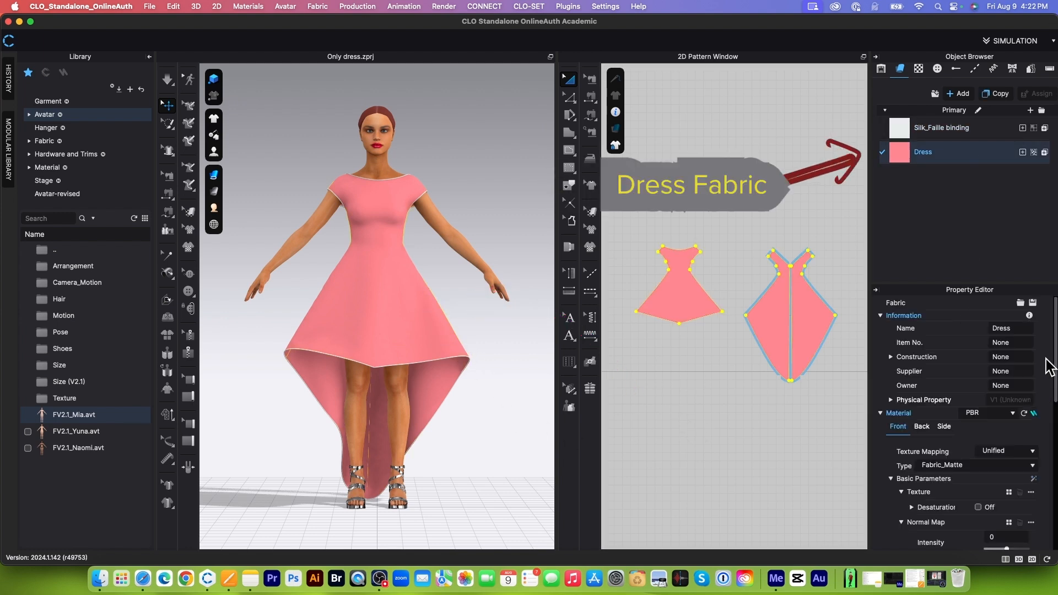
{"action": "left_click", "coordinate": [1034, 479]}
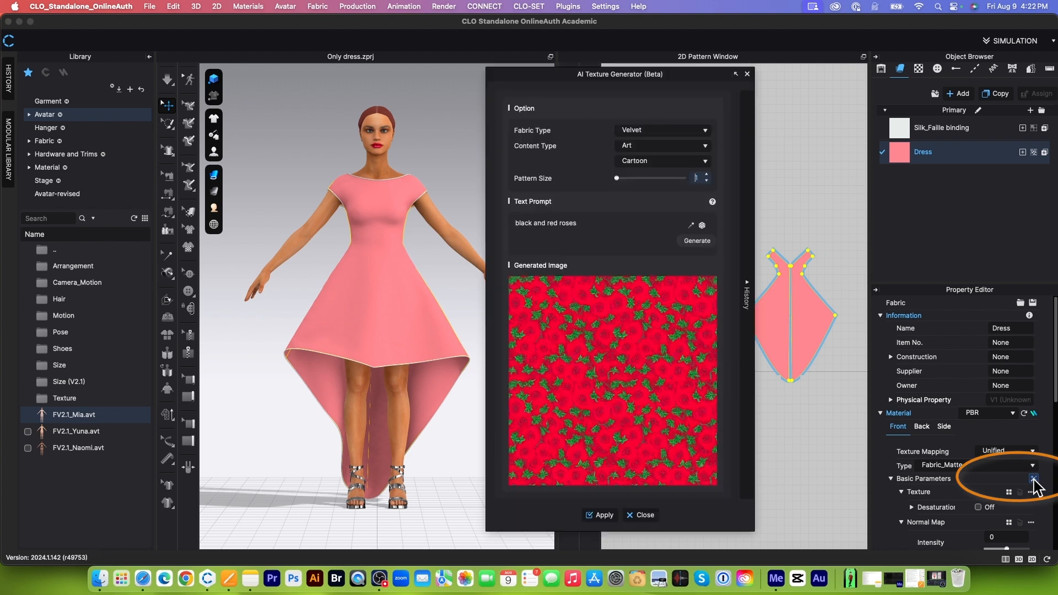
{"action": "left_click", "coordinate": [661, 130]}
{"action": "left_click", "coordinate": [628, 133]}
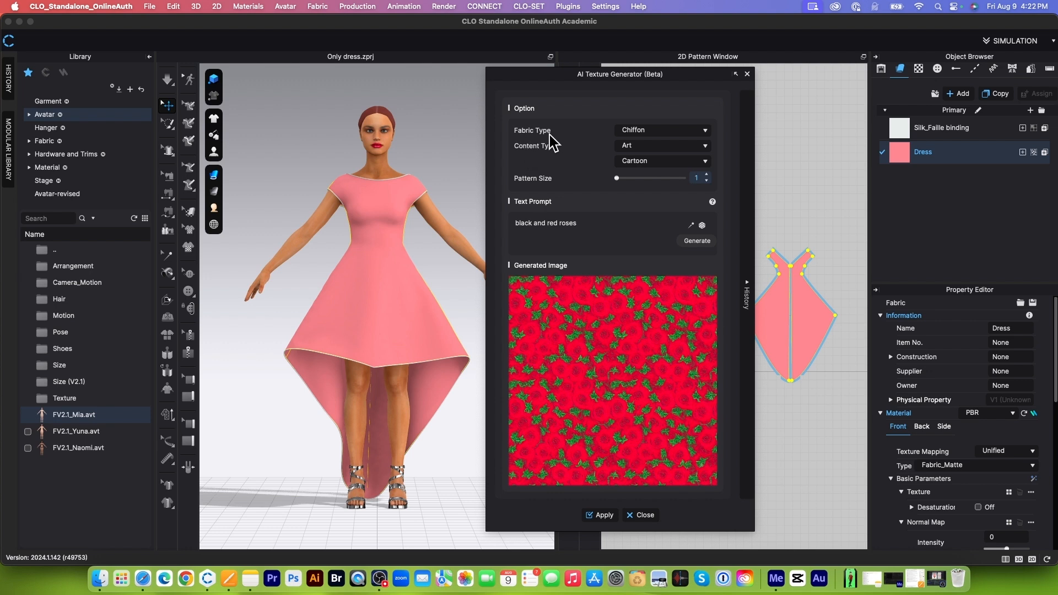
{"action": "left_click", "coordinate": [706, 131]}
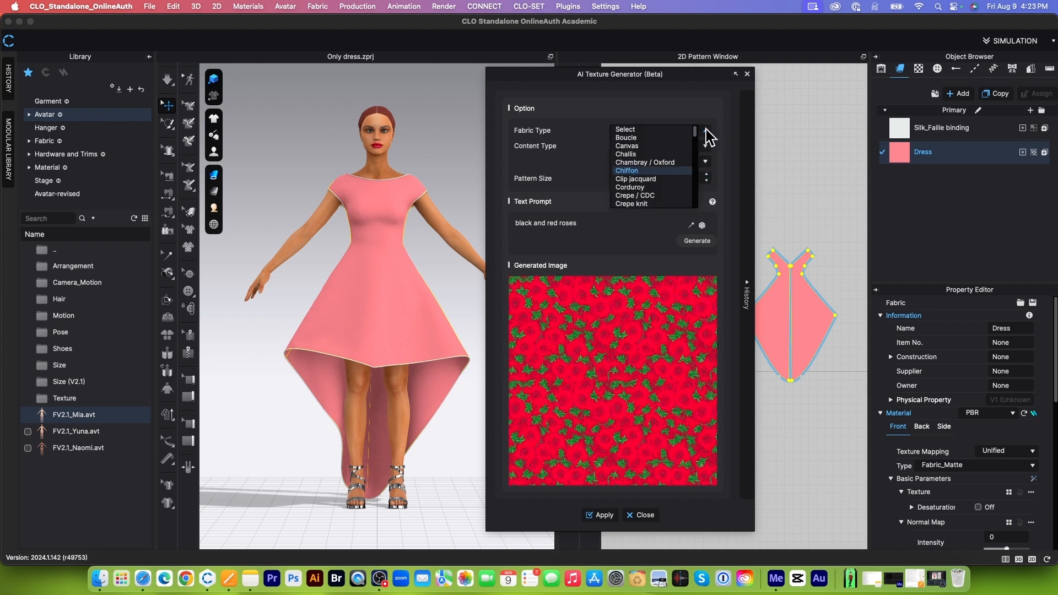
{"action": "scroll", "coordinate": [651, 183], "scroll_direction": "down", "scroll_amount": 2}
{"action": "left_click", "coordinate": [636, 171]}
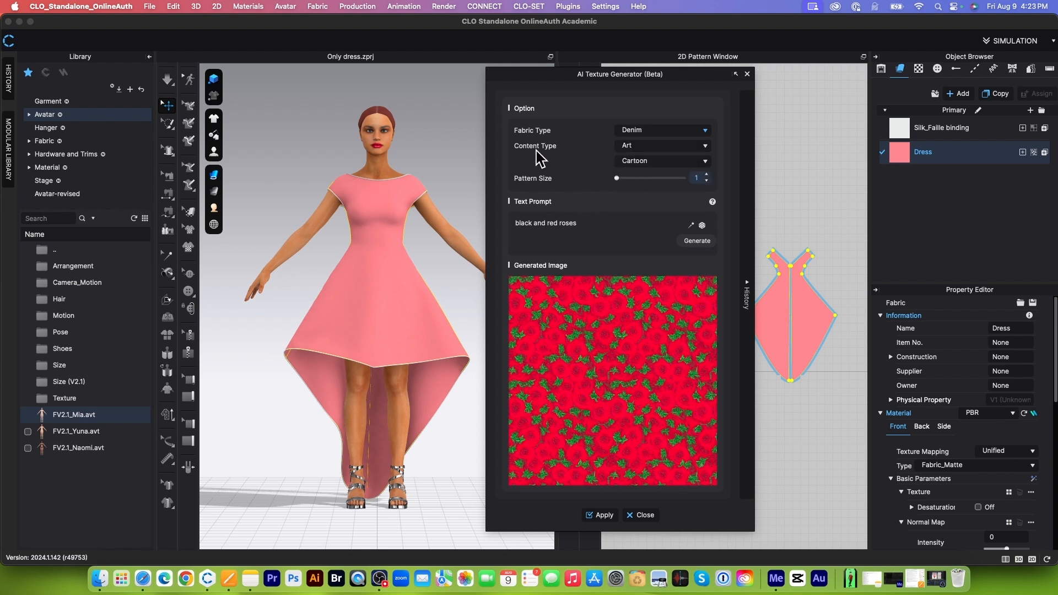
Step: Set the content type to Print with the Camouflage style and the pattern size to 2
{"action": "left_click", "coordinate": [704, 147]}
{"action": "left_click", "coordinate": [642, 161]}
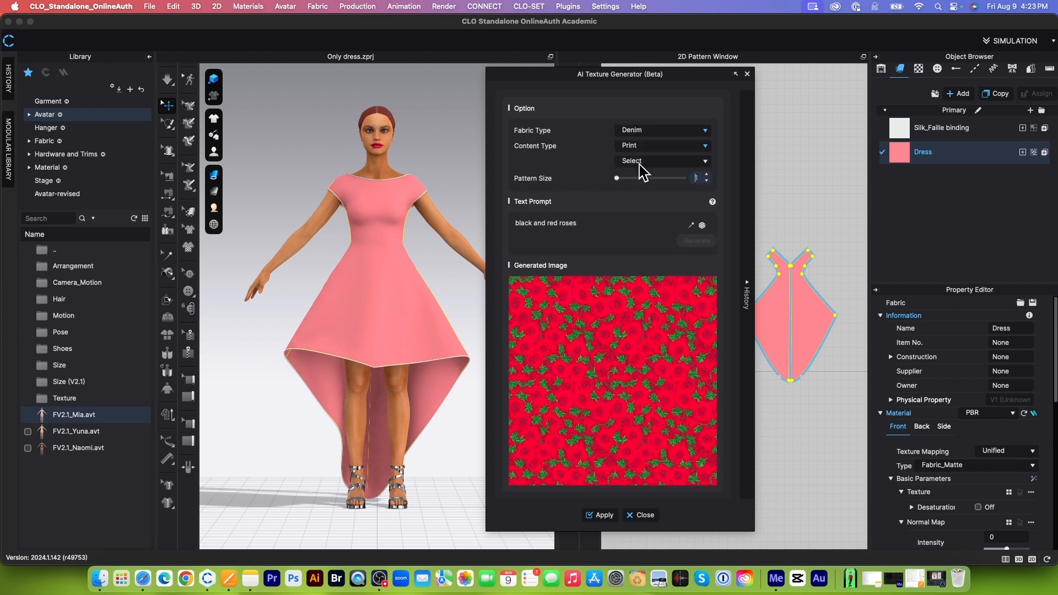
{"action": "left_click", "coordinate": [704, 161]}
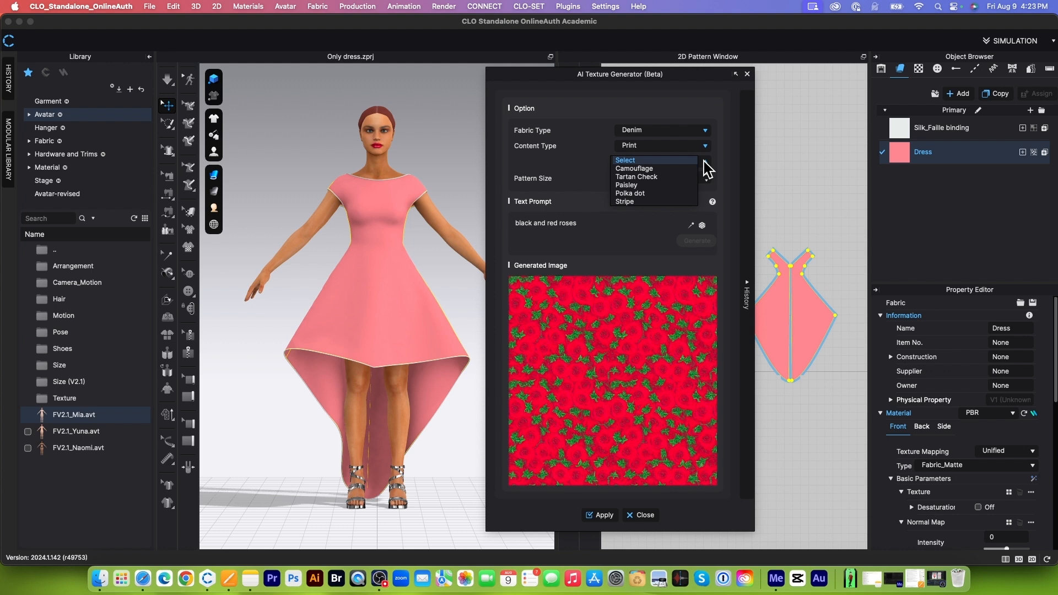
{"action": "left_click", "coordinate": [666, 169]}
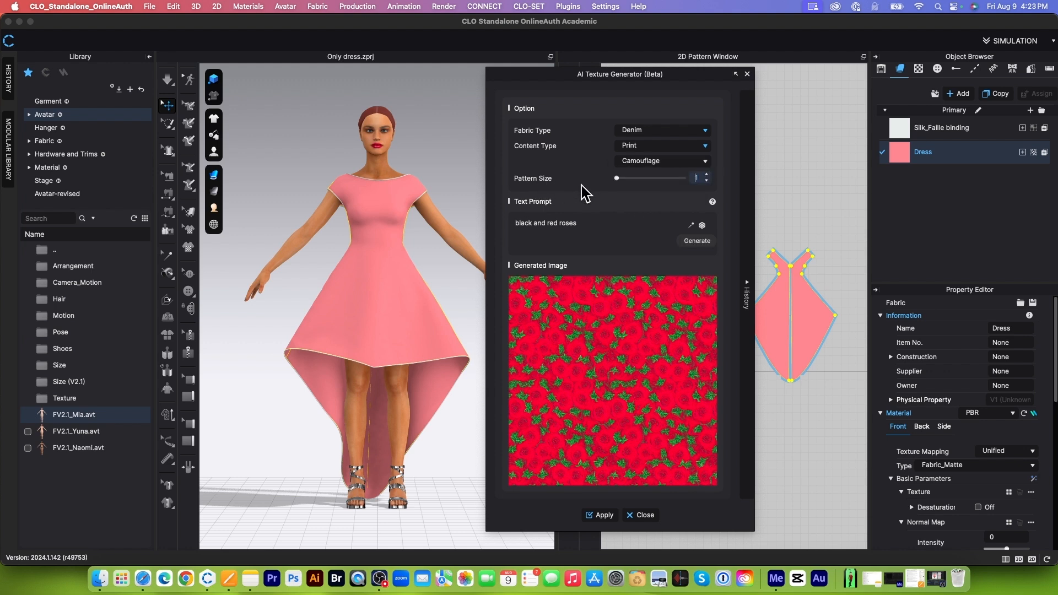
{"action": "left_click_drag", "start_coordinate": [618, 180], "coordinate": [653, 187]}
Step: Replace the text prompt with a randomly suggested one and generate a texture from it
{"action": "left_click_drag", "start_coordinate": [517, 223], "coordinate": [584, 237]}
{"action": "left_click", "coordinate": [518, 235]}
{"action": "left_click", "coordinate": [702, 226]}
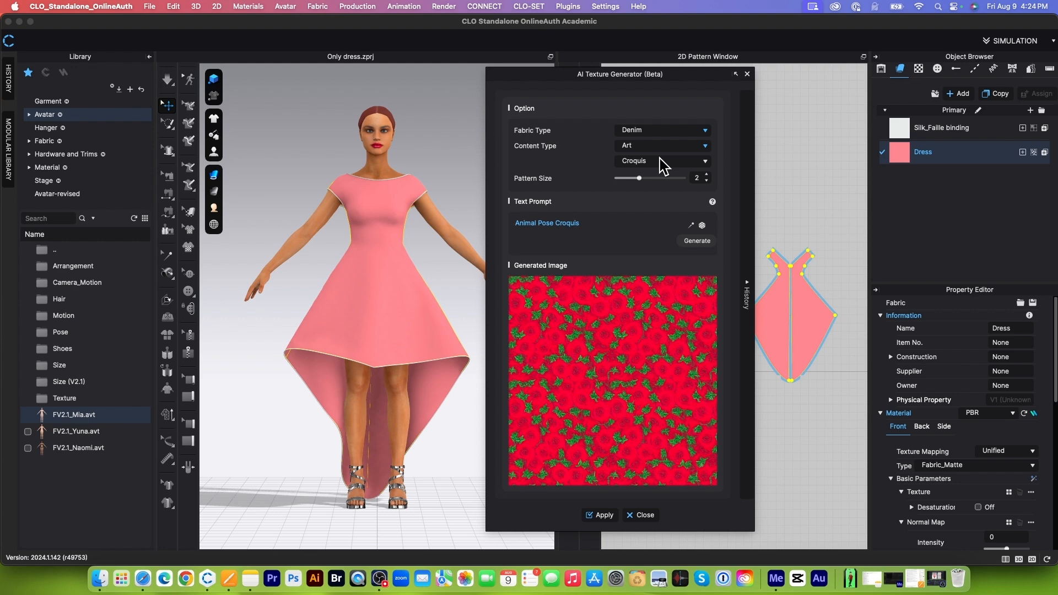
{"action": "left_click", "coordinate": [697, 241]}
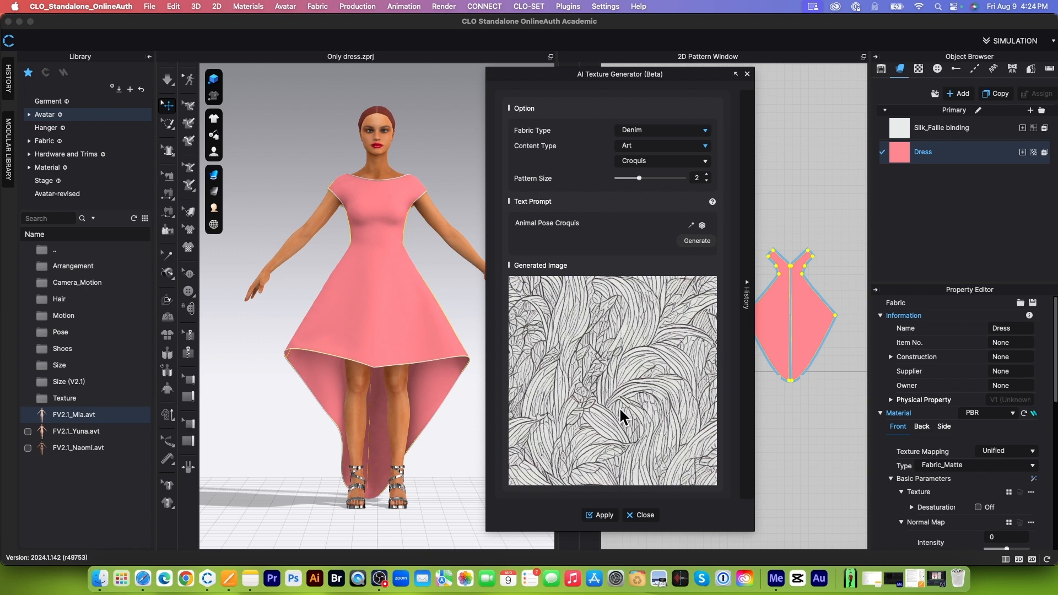
Step: Apply the generated line-art texture to the Dress fabric and check it close up on the avatar
{"action": "left_click", "coordinate": [608, 521]}
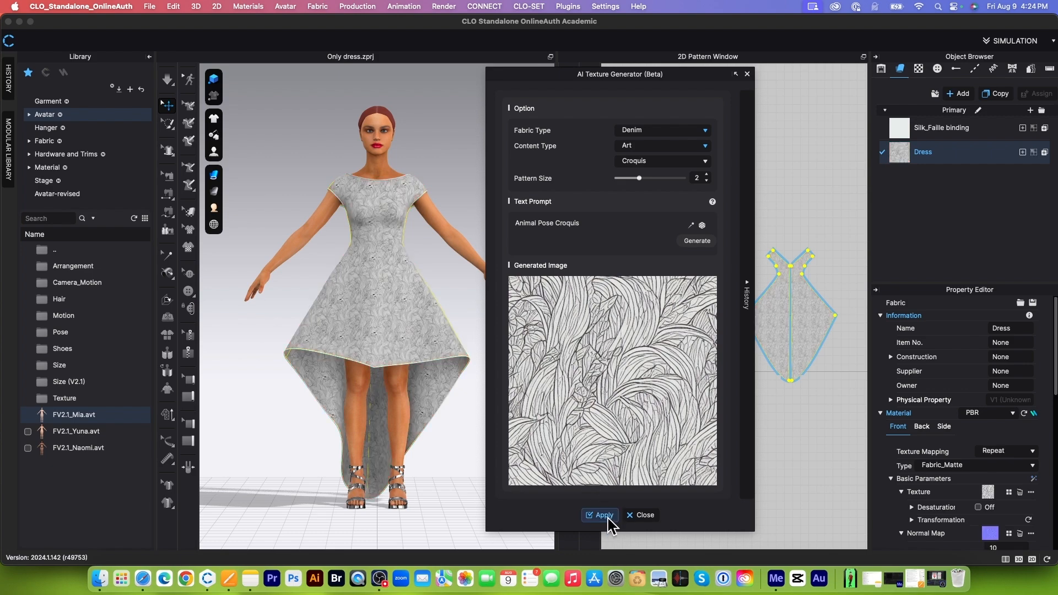
{"action": "scroll", "coordinate": [418, 351], "scroll_direction": "up", "scroll_amount": 10}
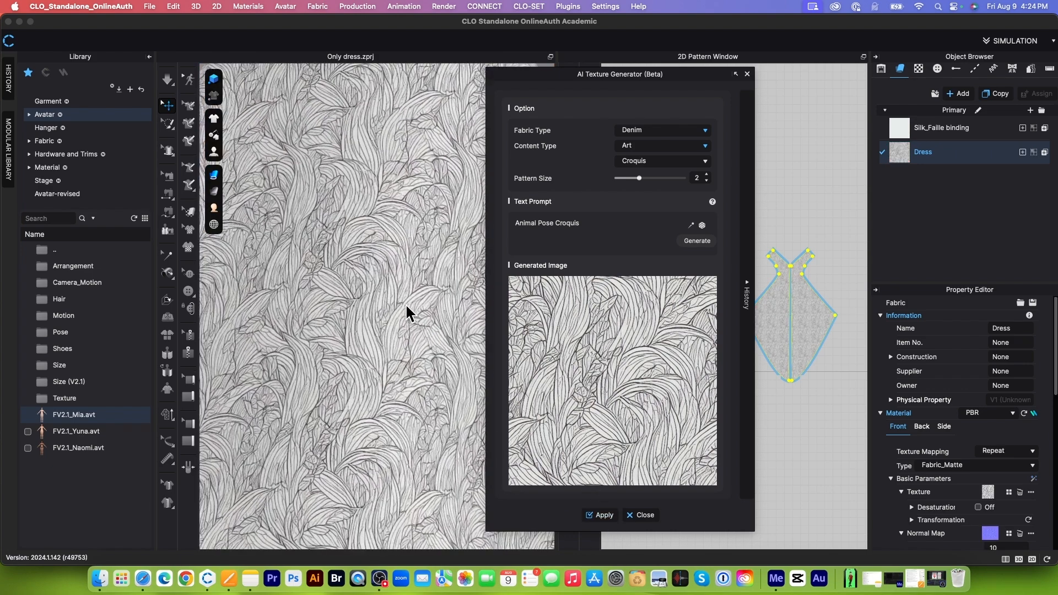
{"action": "scroll", "coordinate": [400, 300], "scroll_direction": "down", "scroll_amount": 10}
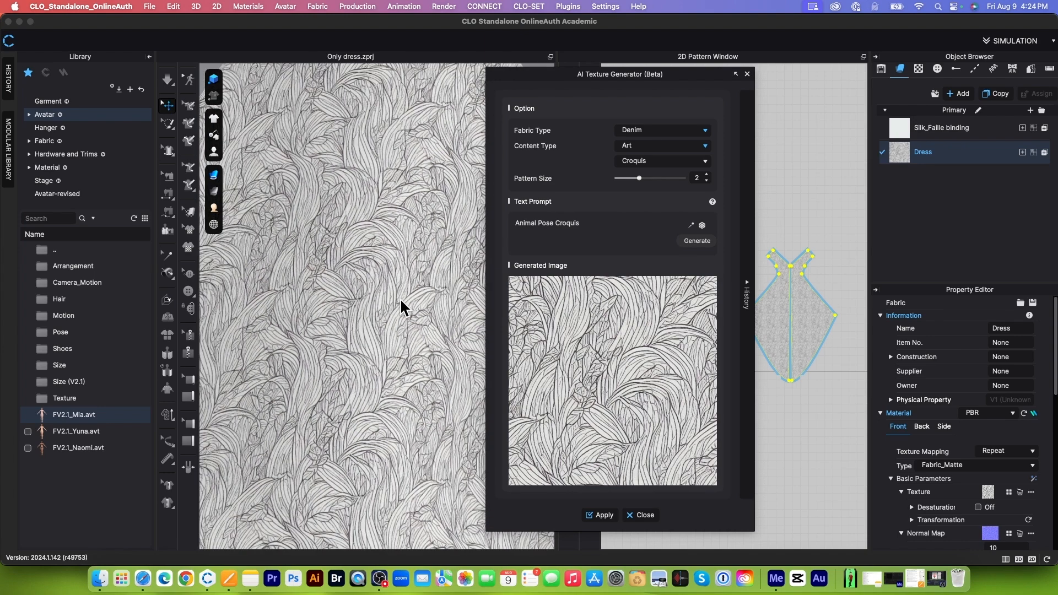
{"action": "scroll", "coordinate": [402, 301], "scroll_direction": "down", "scroll_amount": 8}
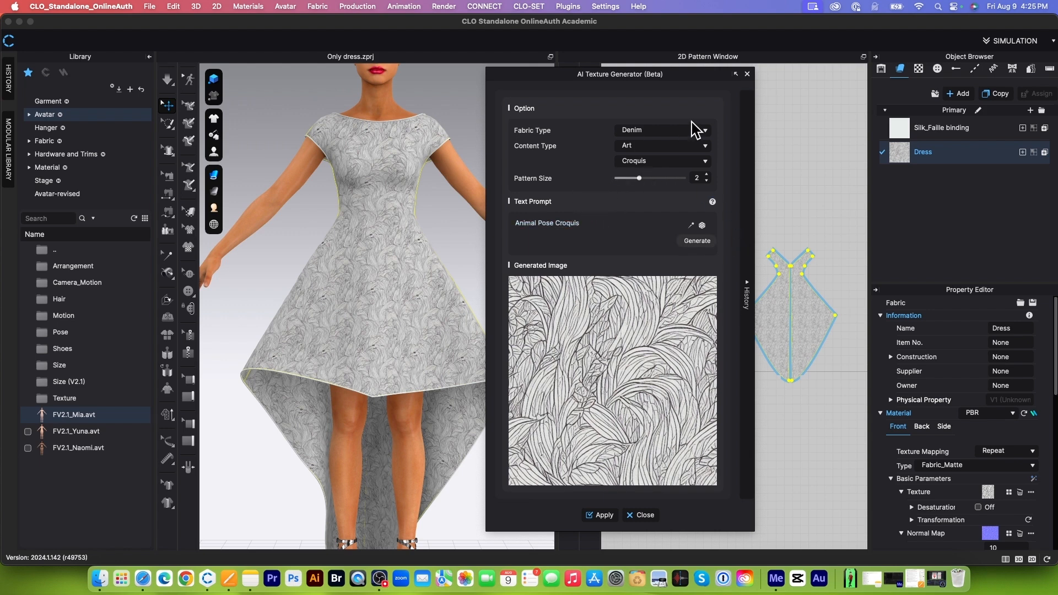
Step: Change the texture's content type from Art to Print with the Camouflage style
{"action": "left_click", "coordinate": [705, 146]}
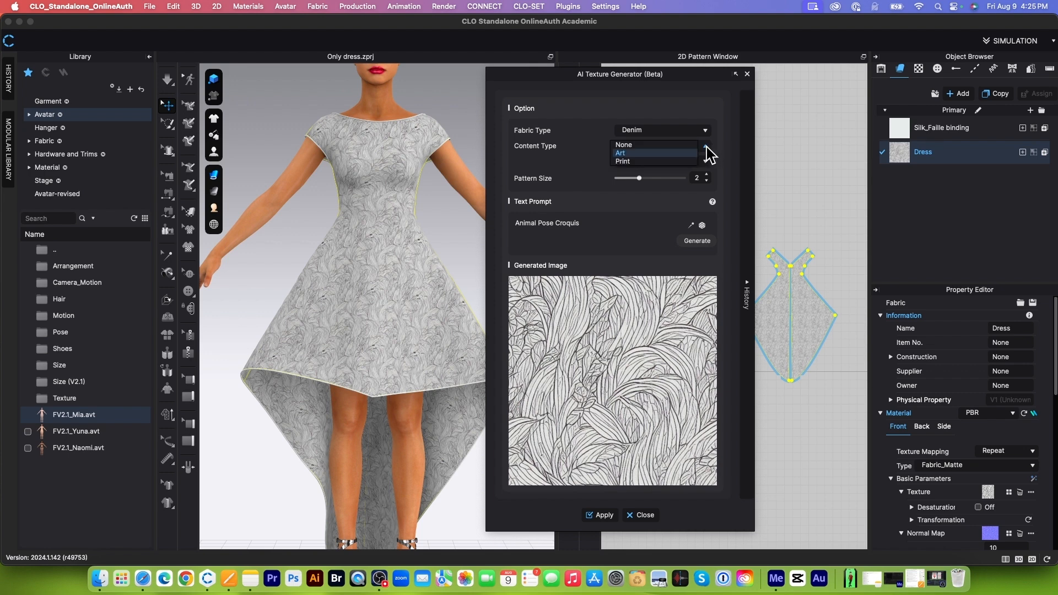
{"action": "left_click", "coordinate": [639, 158]}
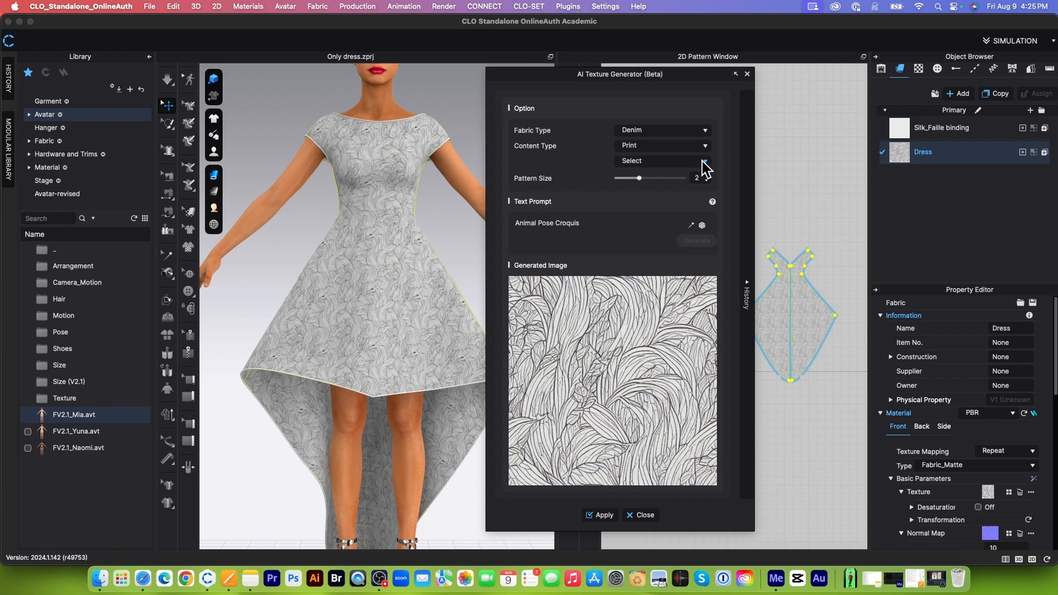
{"action": "left_click", "coordinate": [705, 161]}
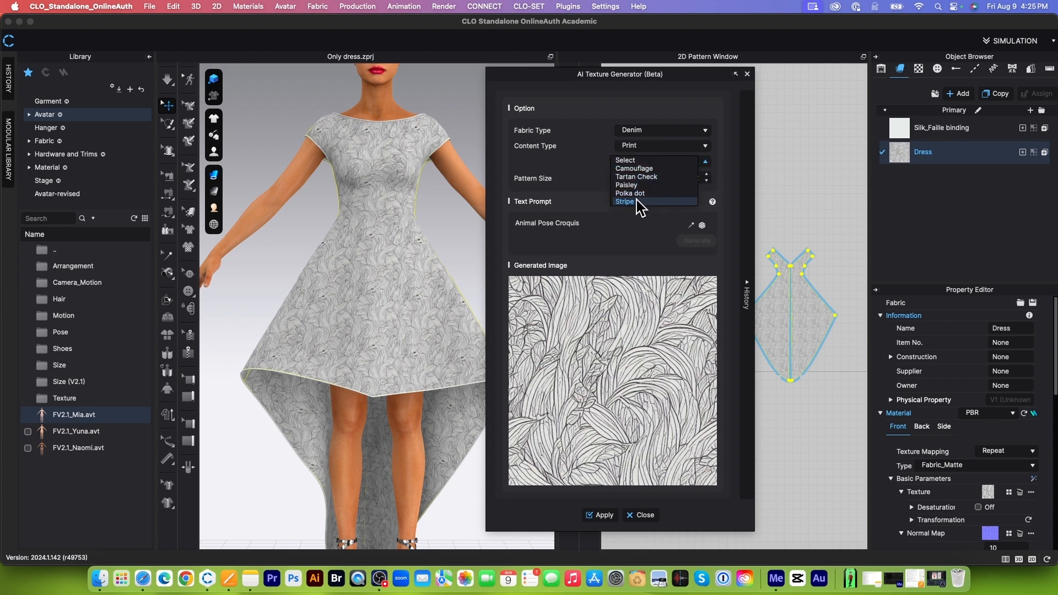
{"action": "left_click", "coordinate": [682, 168]}
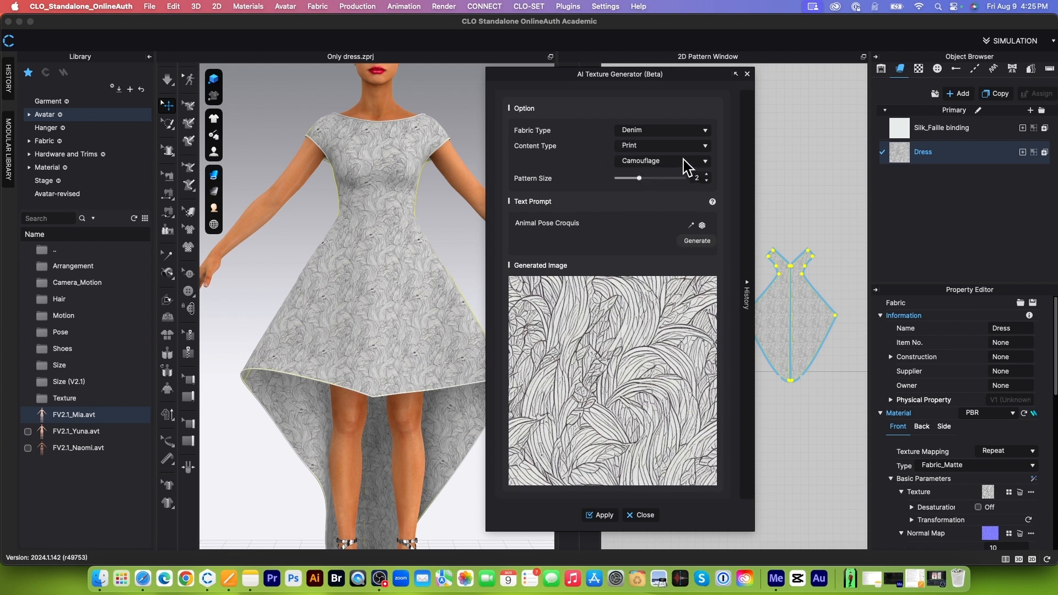
Step: Replace the text prompt with "birds and forest" and generate the texture
{"action": "left_click", "coordinate": [579, 243]}
{"action": "left_click_drag", "start_coordinate": [578, 220], "coordinate": [503, 218]}
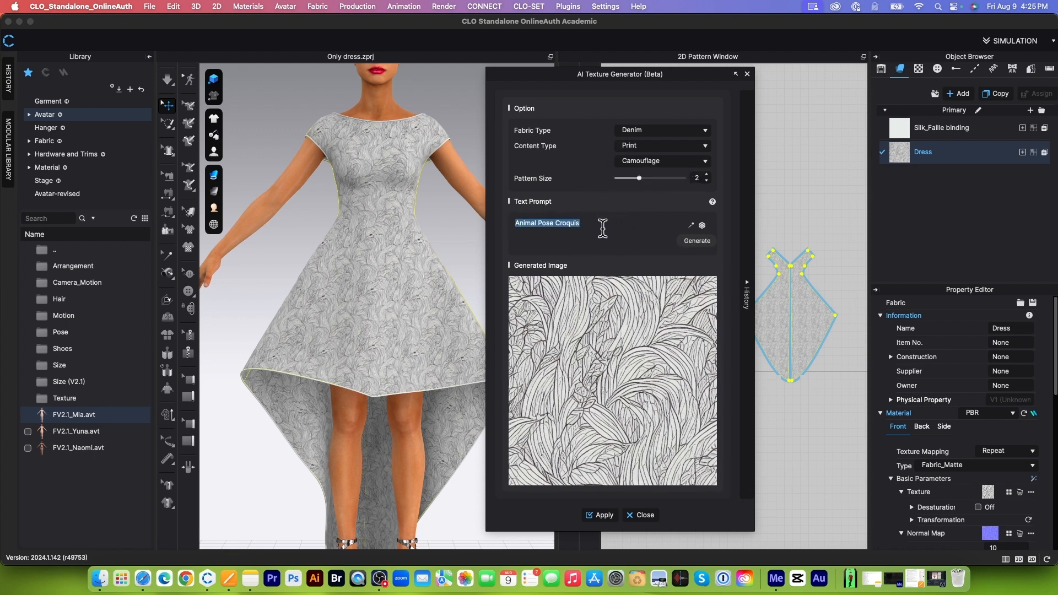
{"action": "type", "text": "bl"}
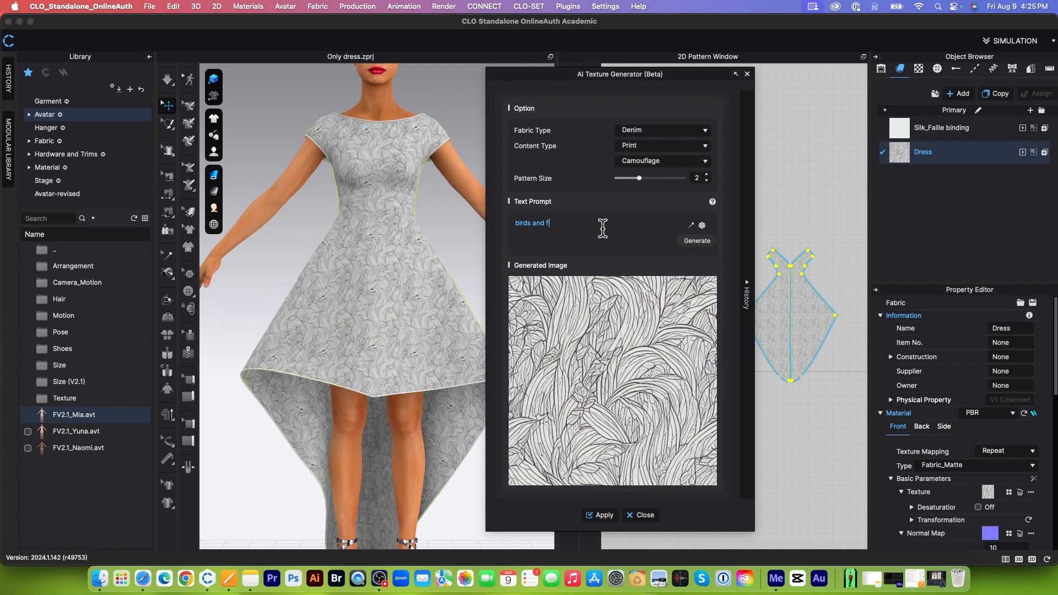
{"action": "left_click", "coordinate": [696, 241]}
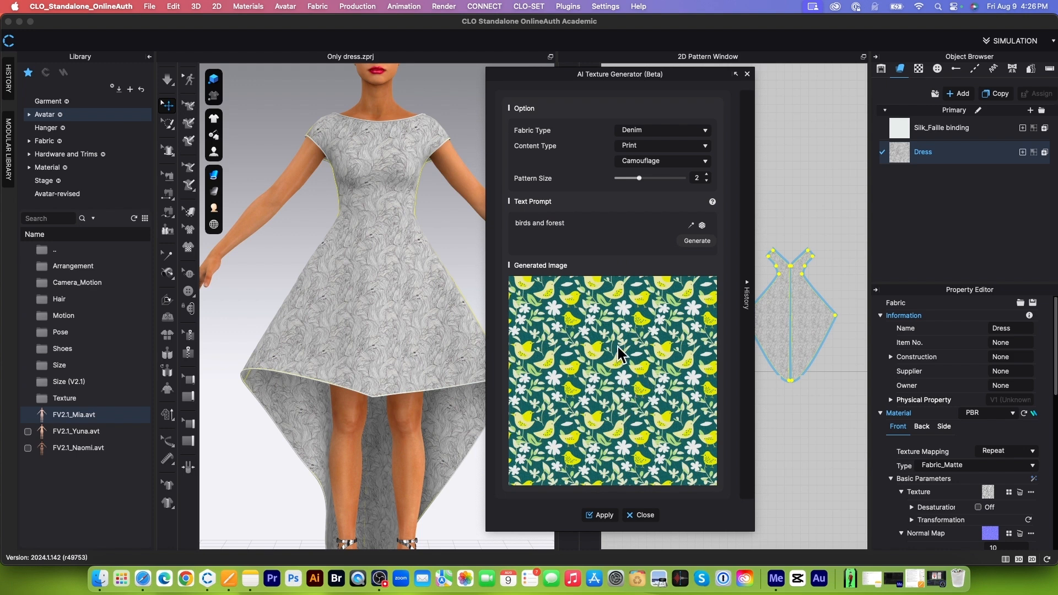
Step: Apply the generated bird texture to the Dress fabric, check it on the avatar and close the AI Texture Generator
{"action": "left_click", "coordinate": [602, 516]}
{"action": "scroll", "coordinate": [389, 311], "scroll_direction": "up", "scroll_amount": 6}
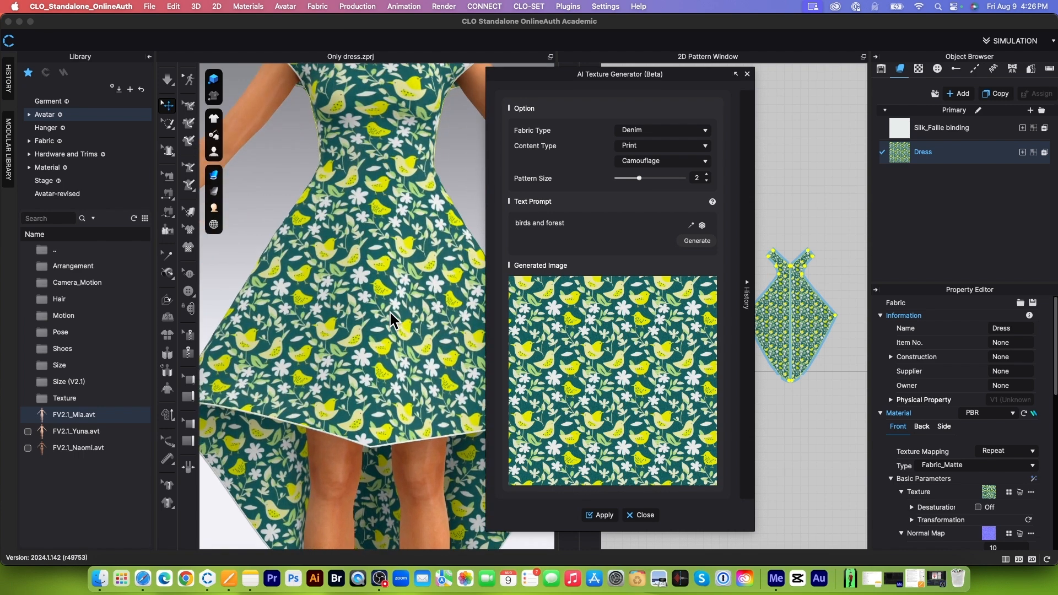
{"action": "scroll", "coordinate": [390, 313], "scroll_direction": "down", "scroll_amount": 3}
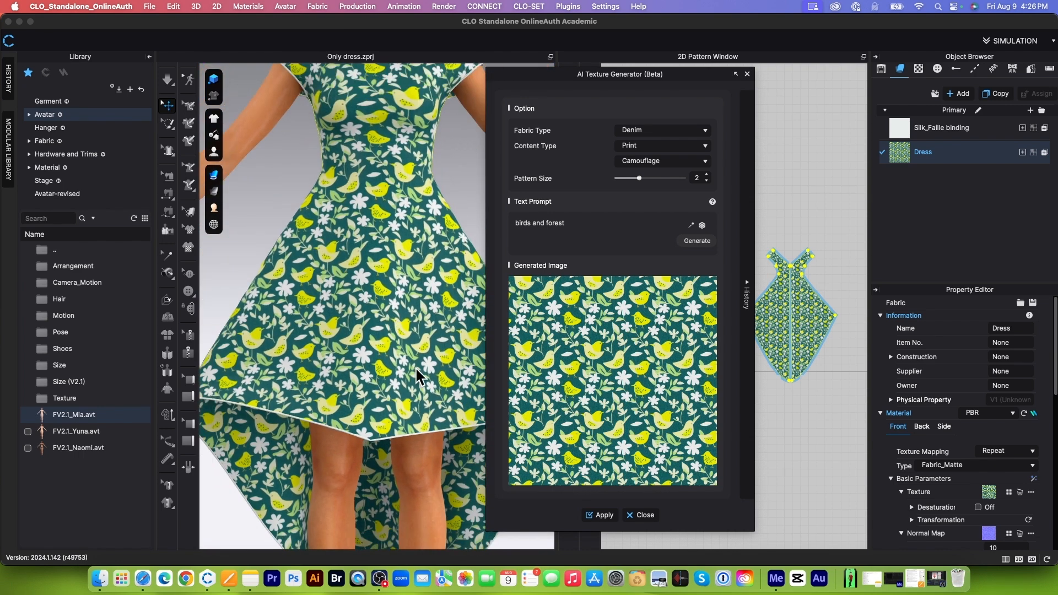
{"action": "scroll", "coordinate": [416, 370], "scroll_direction": "down", "scroll_amount": 3}
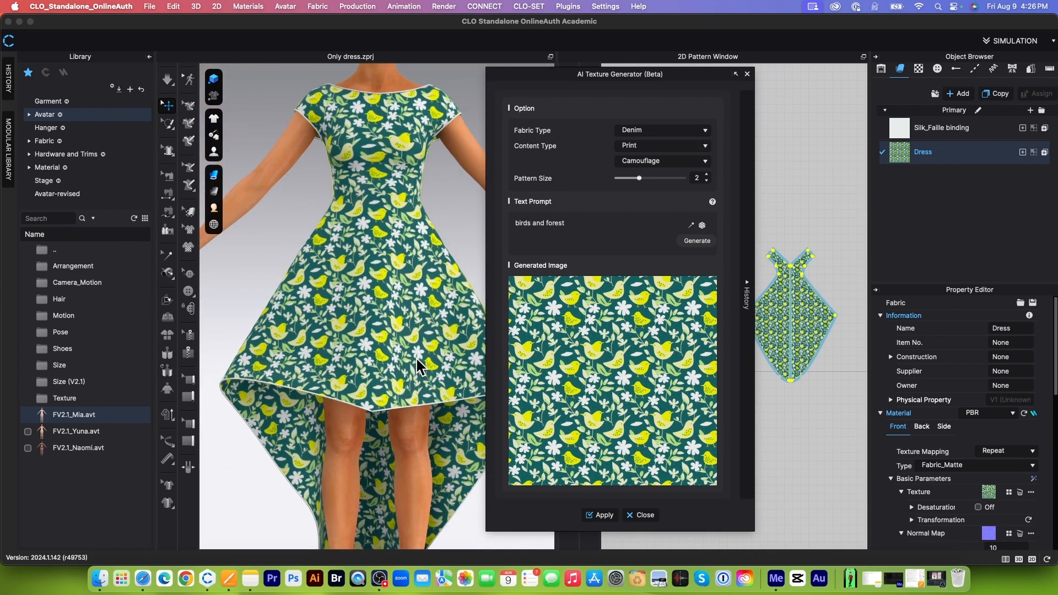
{"action": "left_click", "coordinate": [645, 516]}
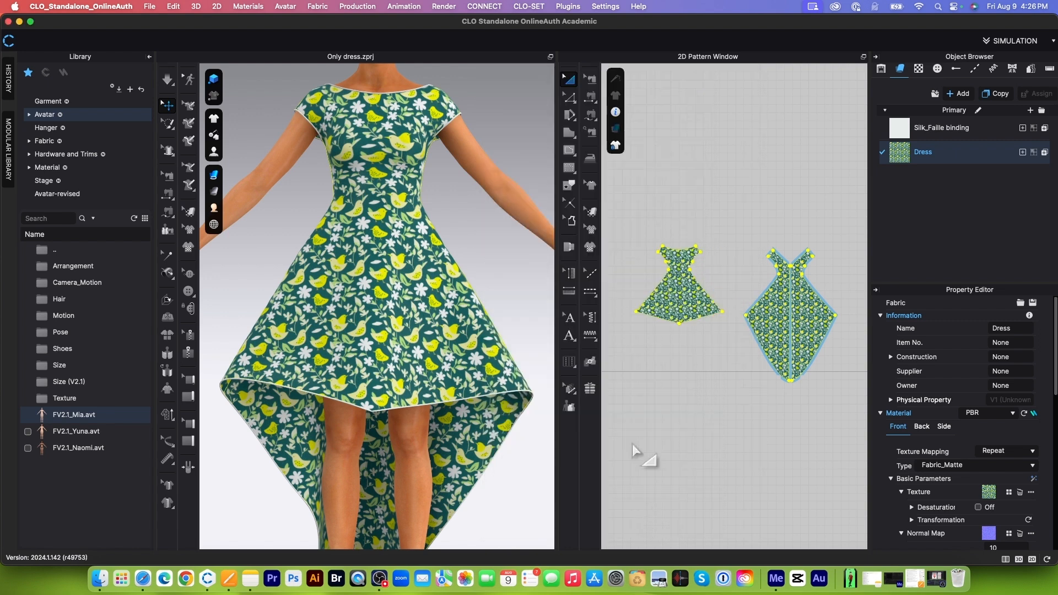
{"action": "scroll", "coordinate": [443, 245], "scroll_direction": "up", "scroll_amount": 3}
{"action": "scroll", "coordinate": [444, 245], "scroll_direction": "down", "scroll_amount": 3}
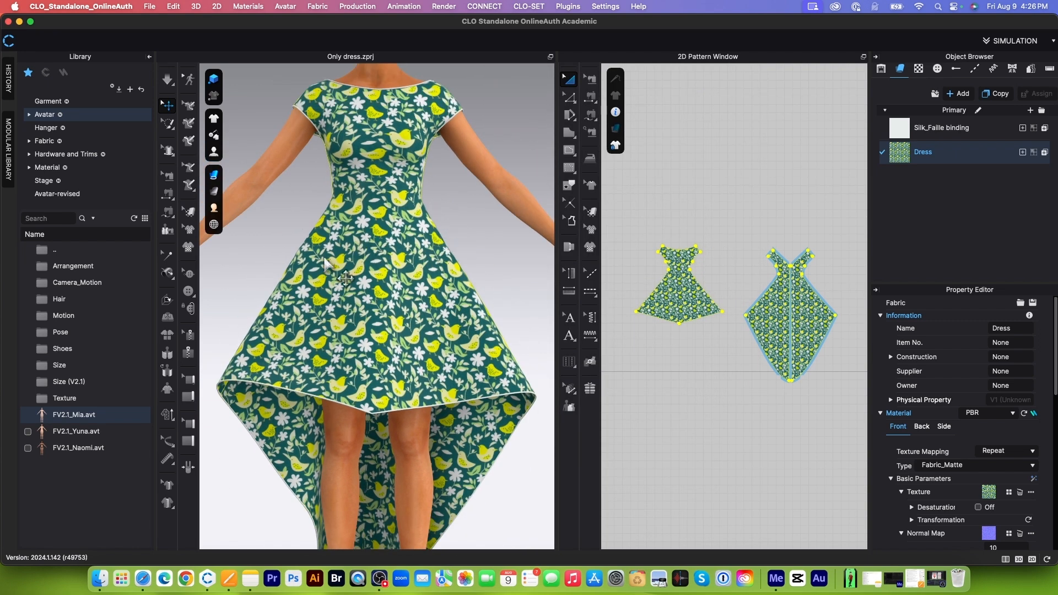
Step: Scale down the bird print proportionally on the dress front with Edit Texture and shift it slightly at the waist
{"action": "left_click", "coordinate": [190, 215]}
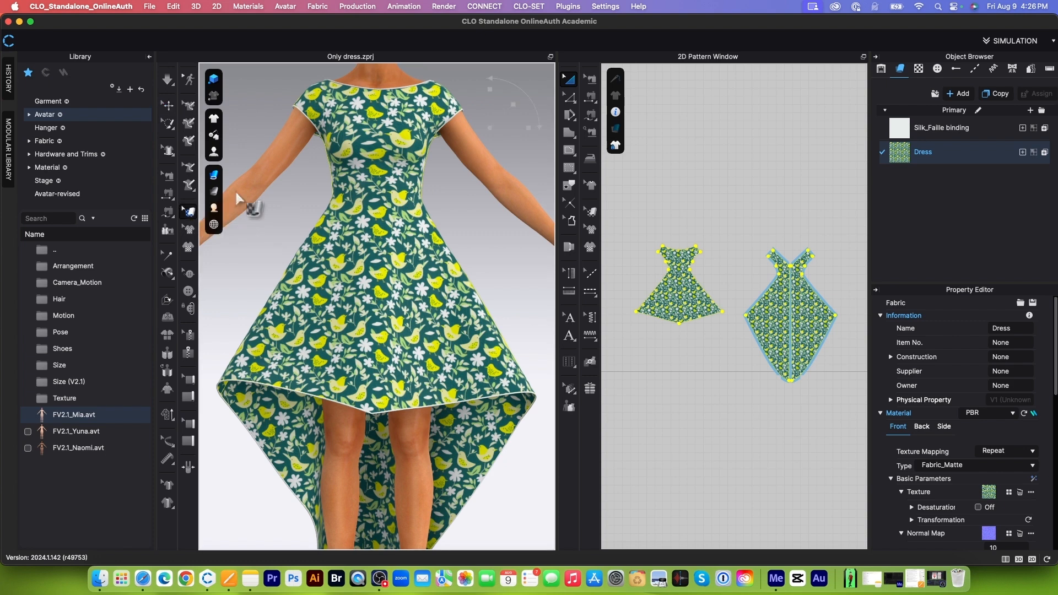
{"action": "left_click", "coordinate": [386, 250]}
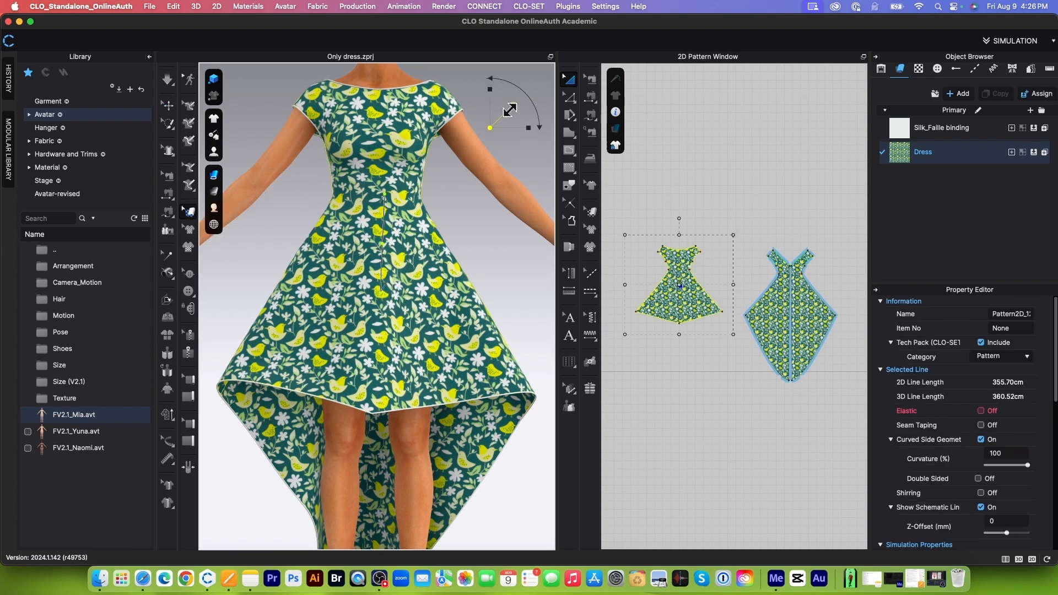
{"action": "left_click_drag", "start_coordinate": [509, 111], "coordinate": [489, 135]}
{"action": "scroll", "coordinate": [471, 251], "scroll_direction": "down", "scroll_amount": 2}
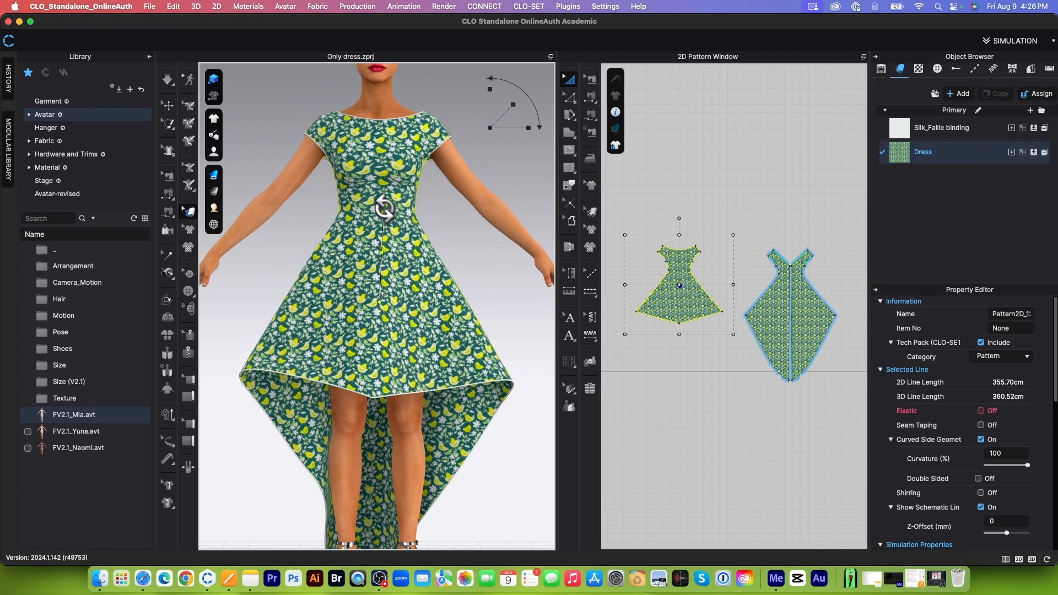
{"action": "mouse_move", "coordinate": [384, 208]}
{"action": "left_mouse_down"}
{"action": "mouse_move", "coordinate": [420, 235]}
{"action": "mouse_move", "coordinate": [423, 255]}
{"action": "mouse_move", "coordinate": [379, 211]}
{"action": "left_mouse_up"}
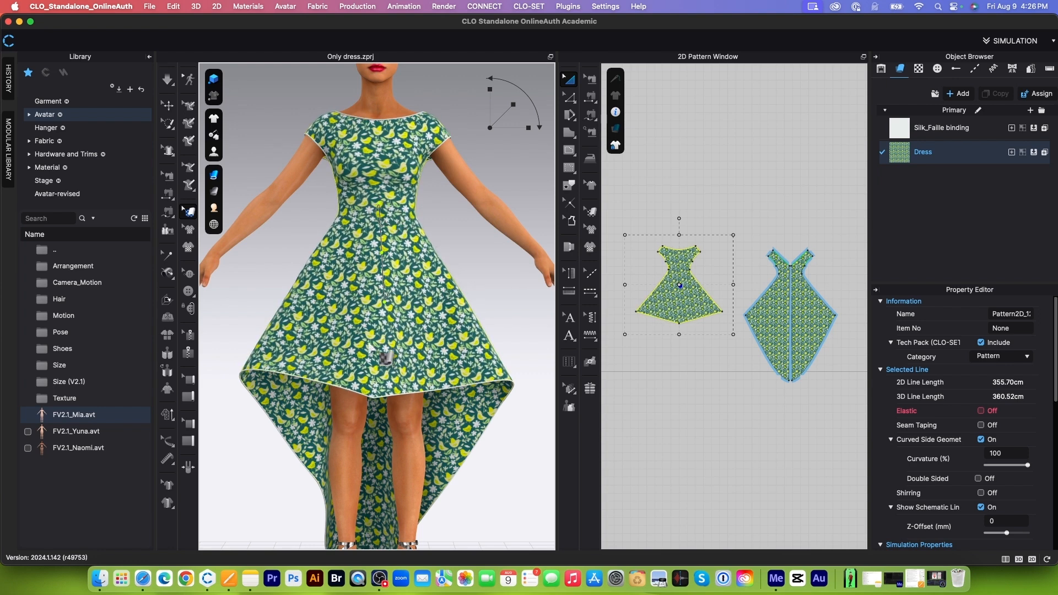
Step: Inspect the rescaled bird print on the dress from the back and from the front
{"action": "scroll", "coordinate": [458, 347], "scroll_direction": "down", "scroll_amount": 5}
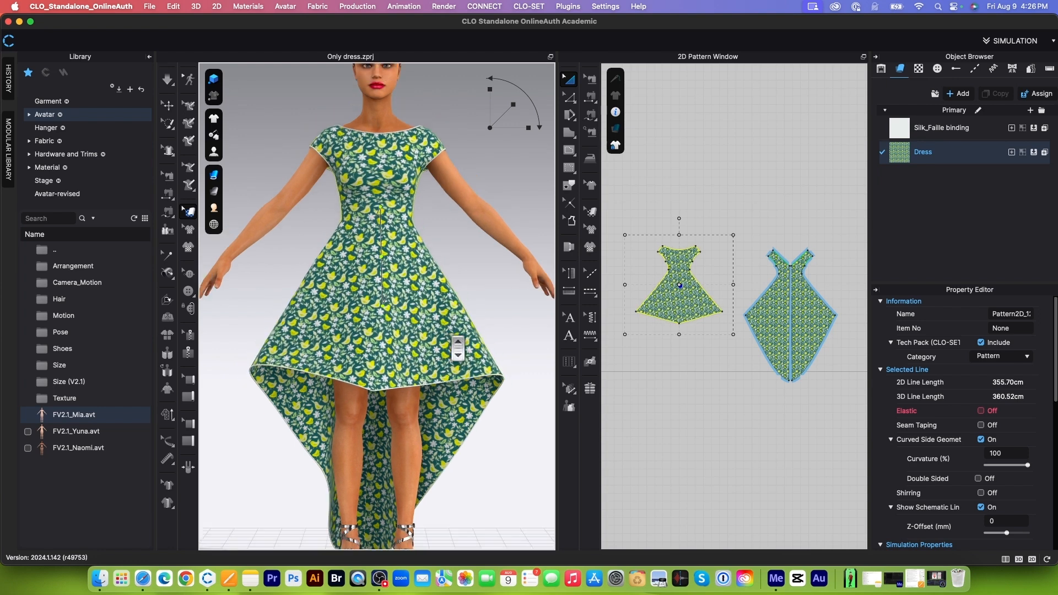
{"action": "key", "text": "8"}
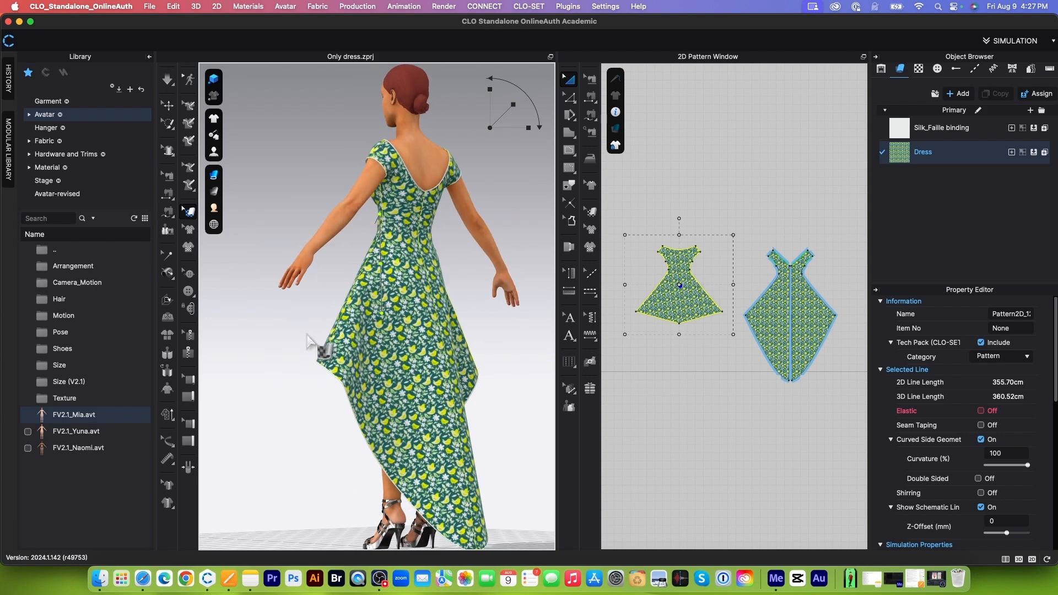
{"action": "right_click_drag", "start_coordinate": [471, 325], "coordinate": [364, 329]}
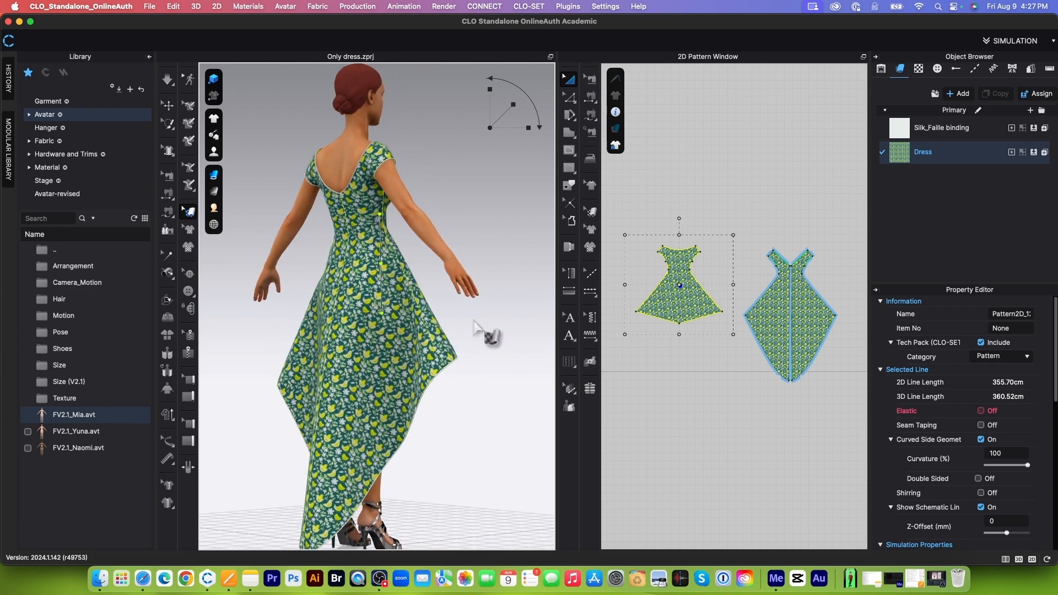
{"action": "key", "text": "2"}
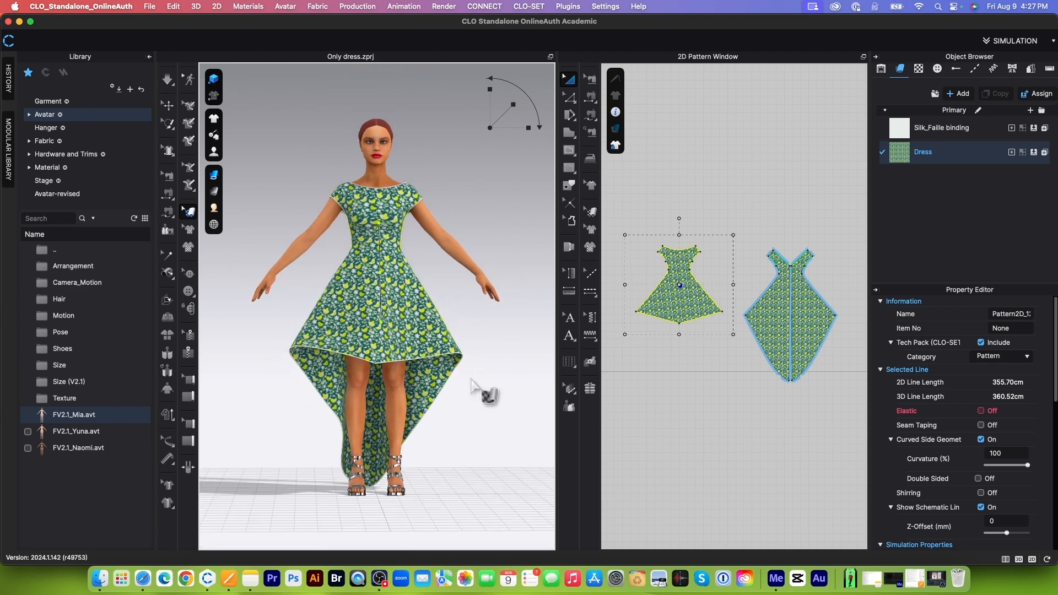
Step: Start saving the Dress fabric to a file and capture a screenshot of the bird print on the skirt for its preview
{"action": "scroll", "coordinate": [491, 425], "scroll_direction": "up", "scroll_amount": 3}
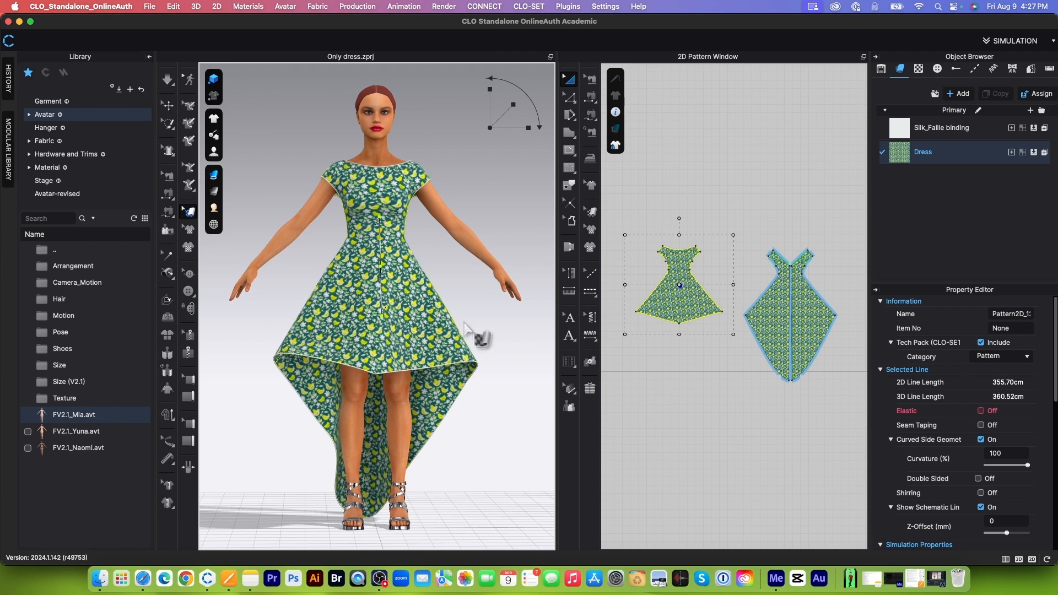
{"action": "right_click_drag", "start_coordinate": [465, 327], "coordinate": [488, 310]}
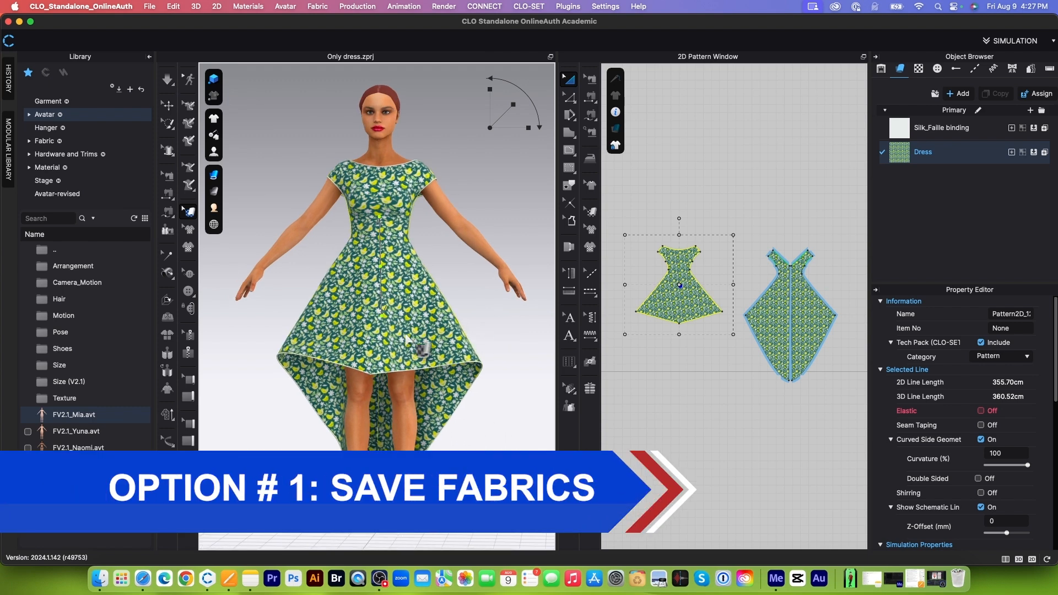
{"action": "scroll", "coordinate": [419, 308], "scroll_direction": "up", "scroll_amount": 3}
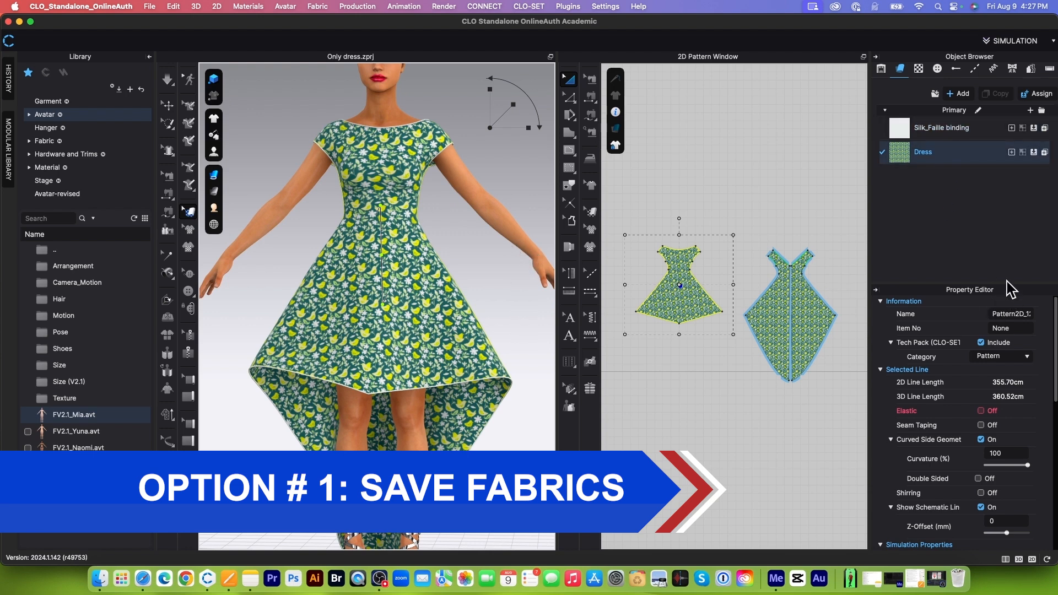
{"action": "left_click", "coordinate": [959, 153]}
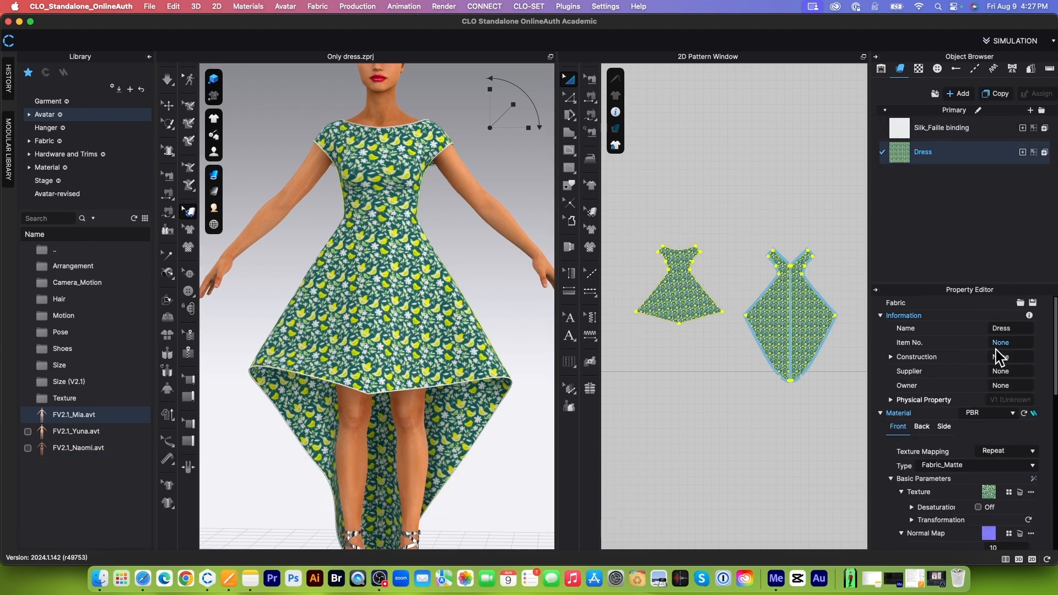
{"action": "left_click", "coordinate": [1033, 303]}
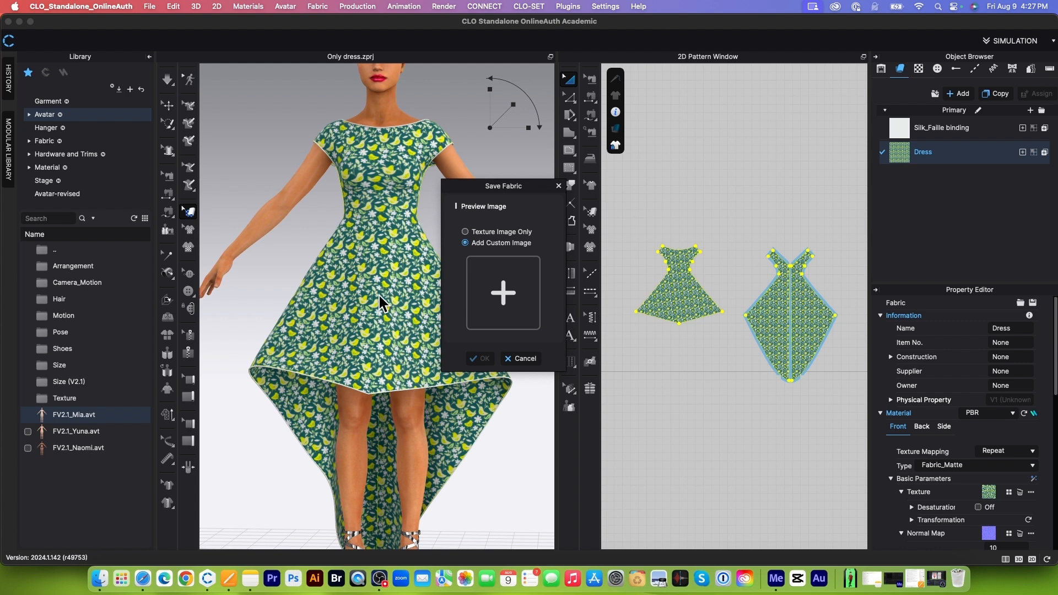
{"action": "key", "text": "super+shift+4"}
{"action": "left_click_drag", "start_coordinate": [333, 276], "coordinate": [404, 341]}
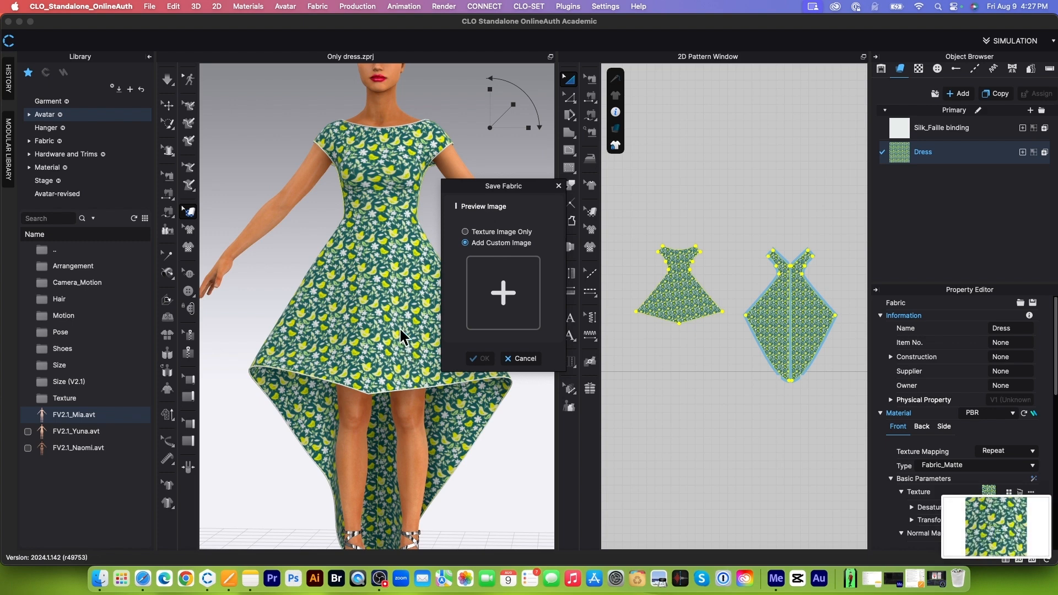
Step: Add the captured screenshot from the Desktop as the custom preview image of the fabric
{"action": "left_click", "coordinate": [504, 293]}
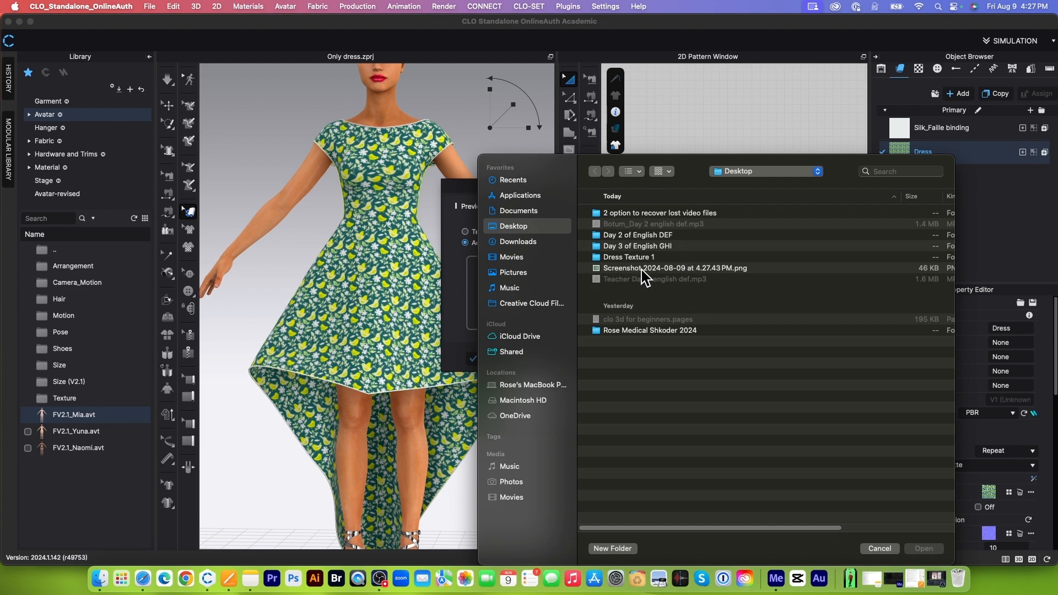
{"action": "left_click", "coordinate": [643, 269]}
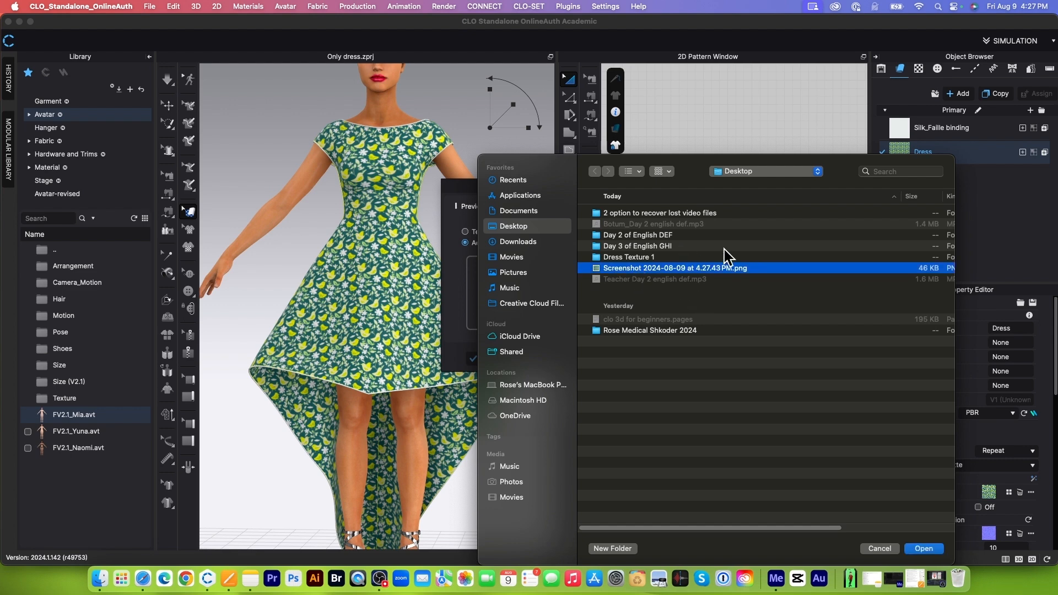
{"action": "left_click", "coordinate": [933, 550]}
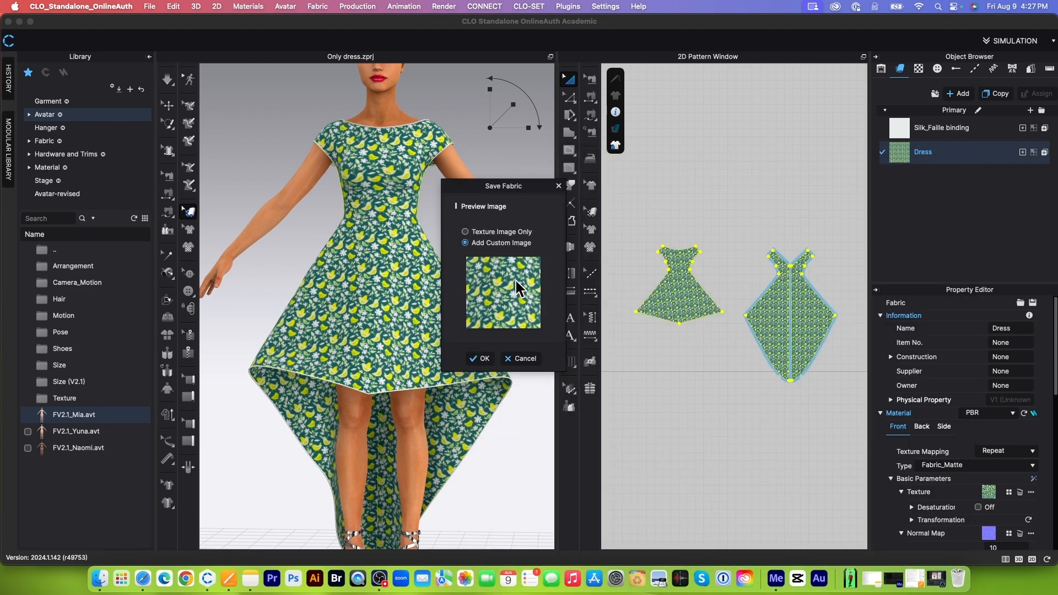
Step: Confirm the preview image and save the fabric to the Desktop as Rose birds Dress.zfab
{"action": "left_click", "coordinate": [482, 359]}
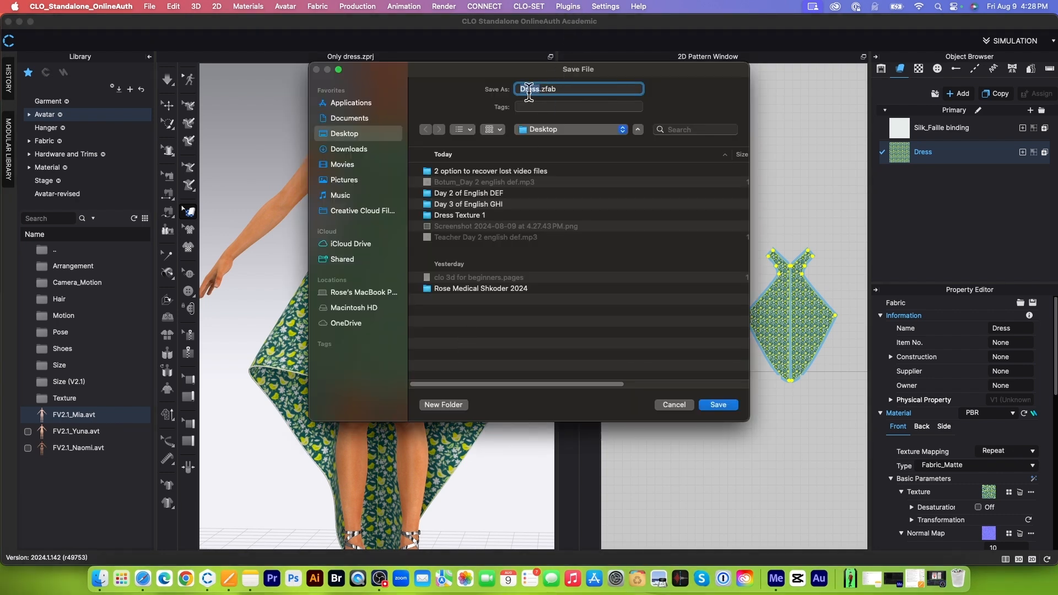
{"action": "left_click", "coordinate": [522, 90]}
{"action": "left_click", "coordinate": [719, 406]}
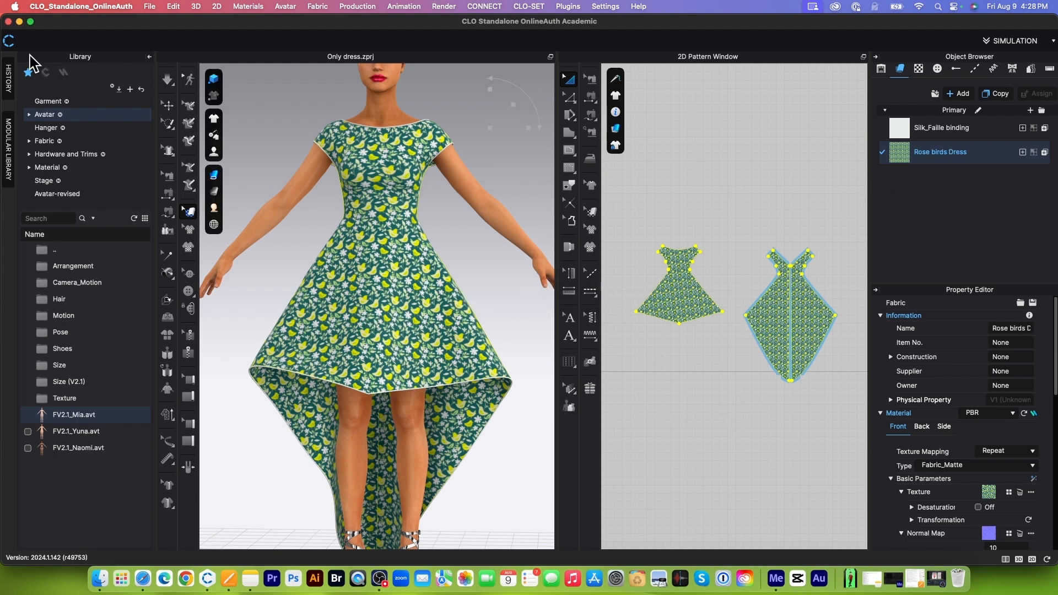
Step: Load the saved Rose birds Dress.zfab file from the Desktop into the dress fabric
{"action": "left_click", "coordinate": [131, 90]}
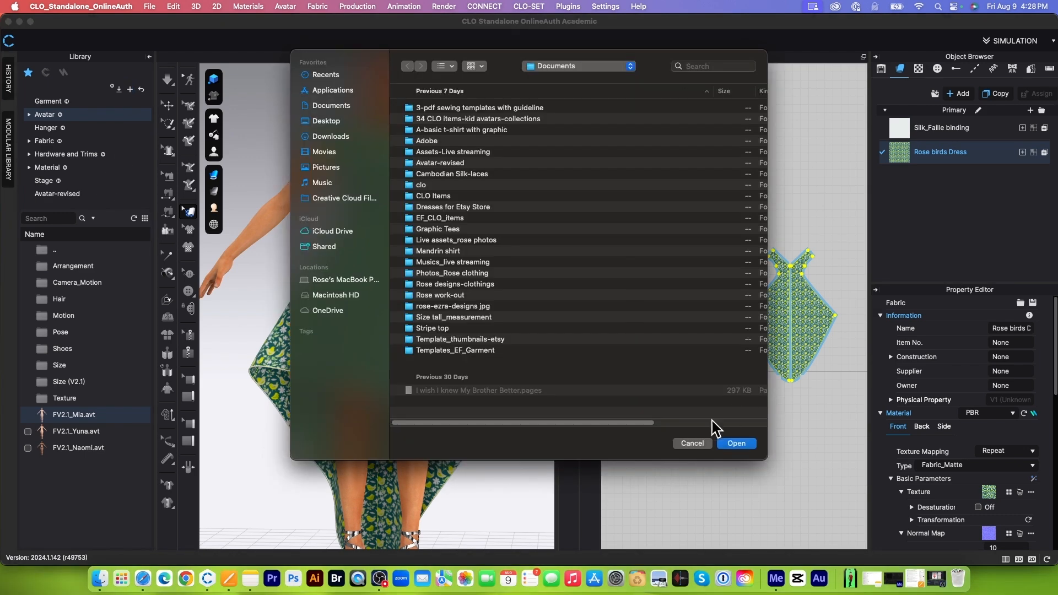
{"action": "left_click", "coordinate": [691, 445]}
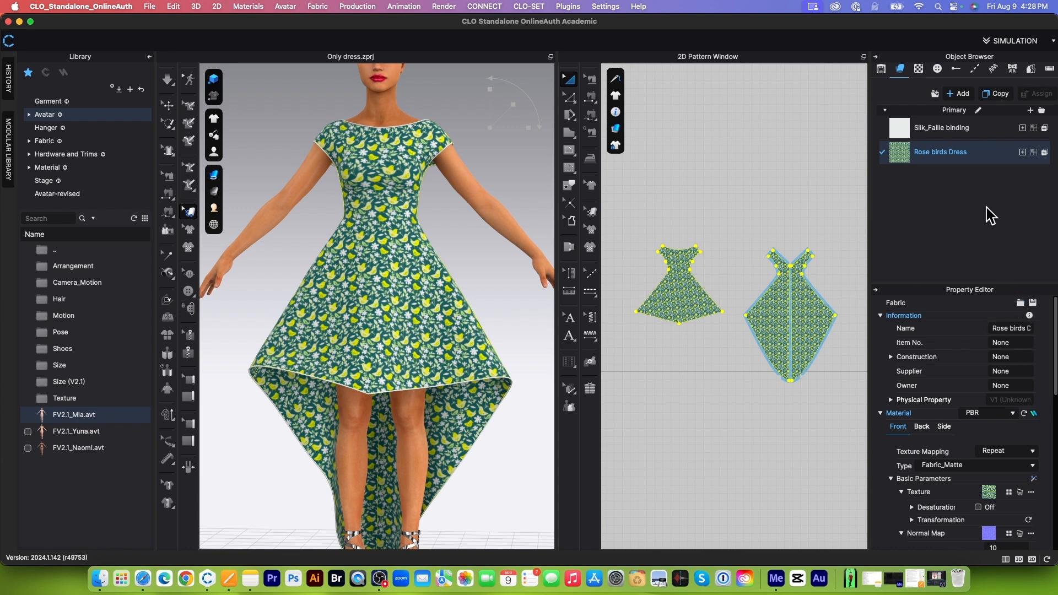
{"action": "left_click", "coordinate": [1020, 303]}
{"action": "left_click", "coordinate": [489, 164]}
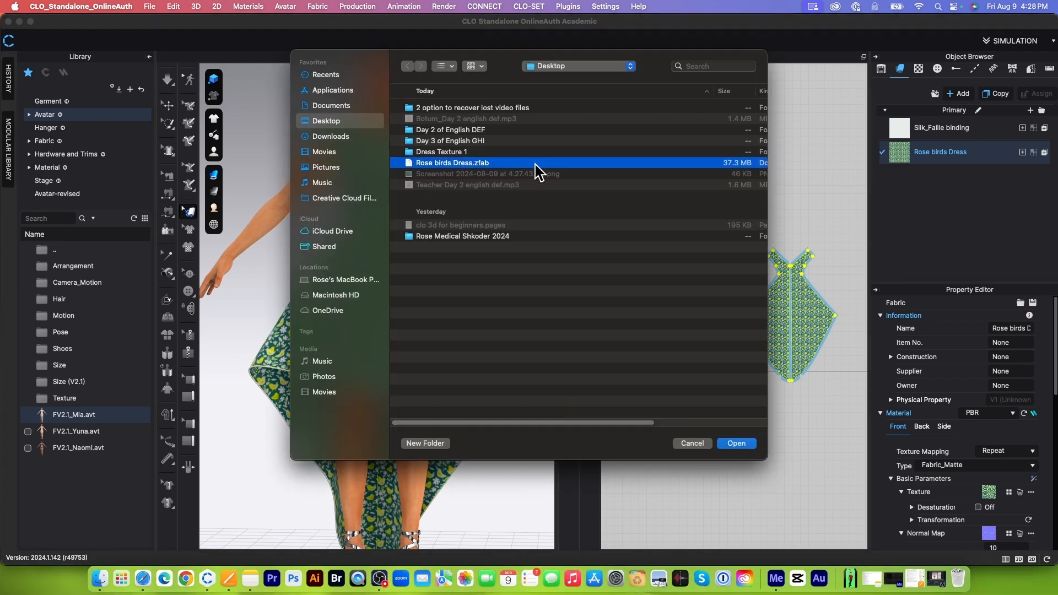
{"action": "left_click", "coordinate": [737, 444]}
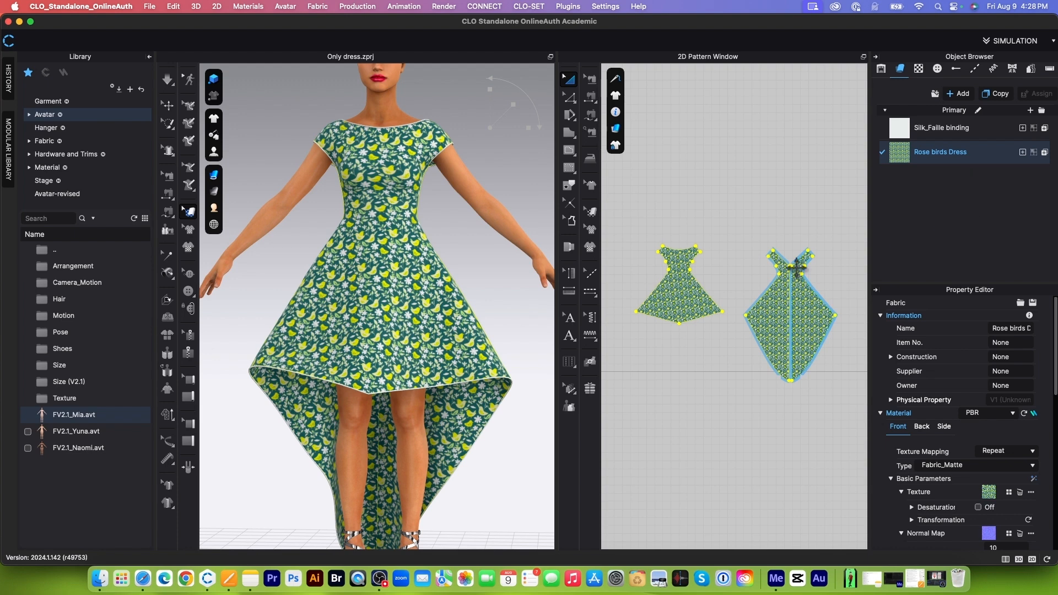
Step: Add a new blank fabric and assign it to all the dress pattern pieces
{"action": "scroll", "coordinate": [732, 270], "scroll_direction": "down", "scroll_amount": 6}
{"action": "scroll", "coordinate": [751, 295], "scroll_direction": "up", "scroll_amount": 5}
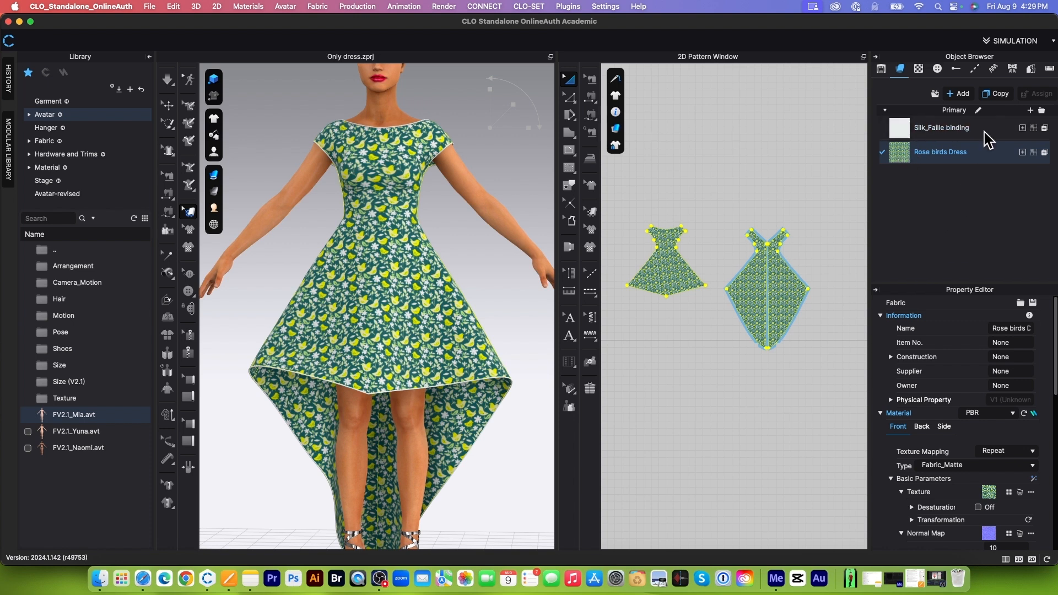
{"action": "left_click", "coordinate": [960, 94]}
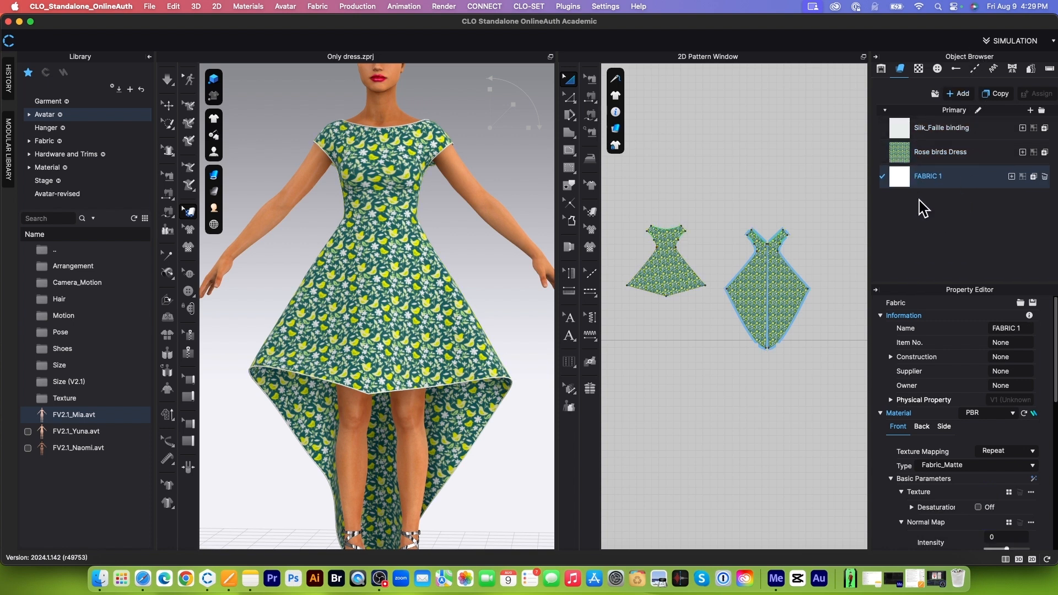
{"action": "left_click_drag", "start_coordinate": [621, 197], "coordinate": [851, 418]}
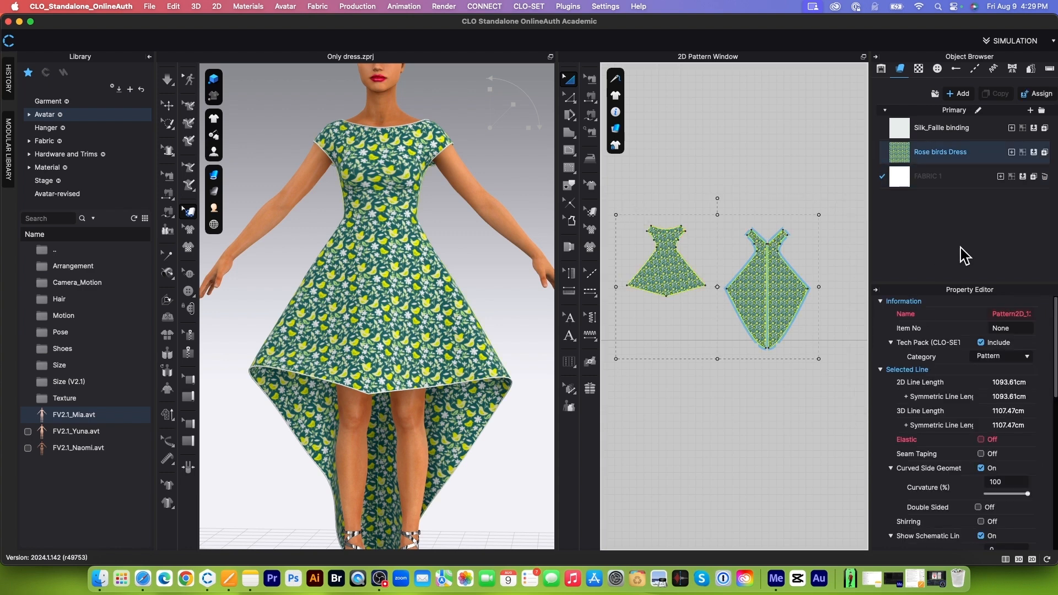
{"action": "left_click", "coordinate": [1022, 177]}
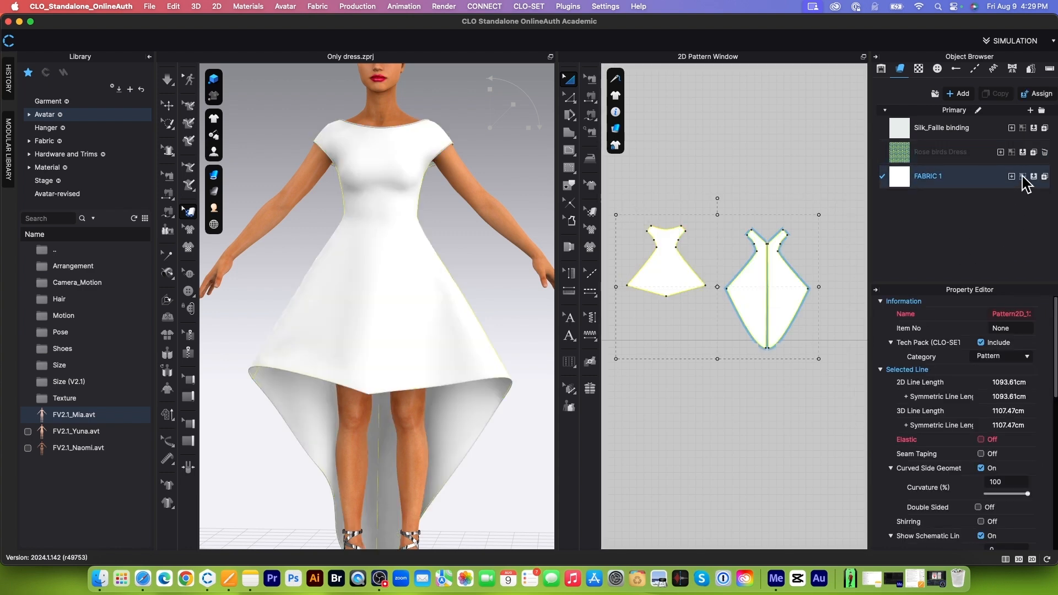
{"action": "scroll", "coordinate": [749, 234], "scroll_direction": "down", "scroll_amount": 2}
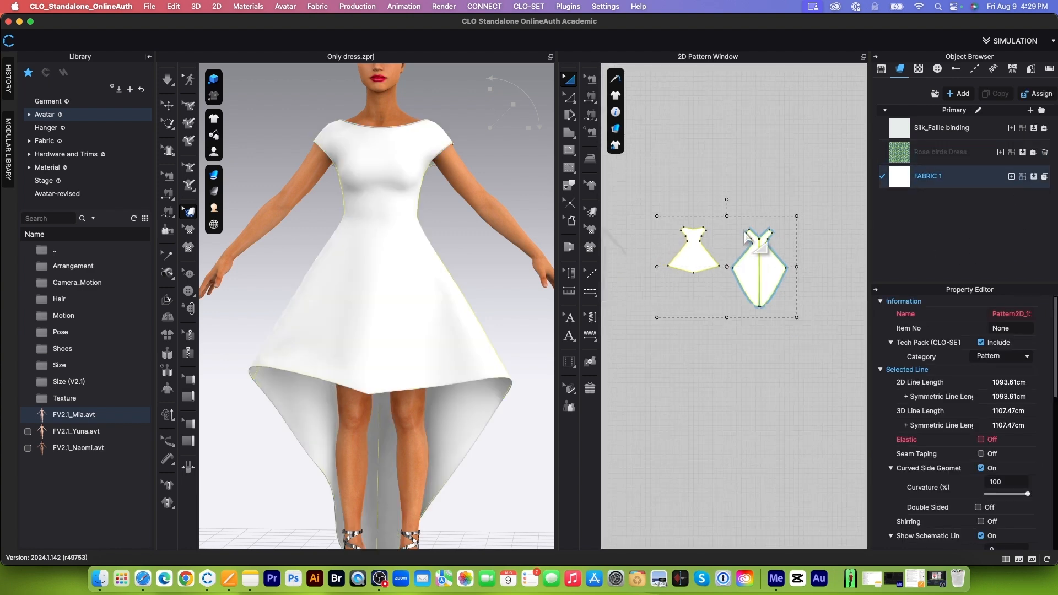
Step: Open the AI Texture Generator for the new fabric and set the content type to Art with the Cartoon style
{"action": "left_click", "coordinate": [963, 185]}
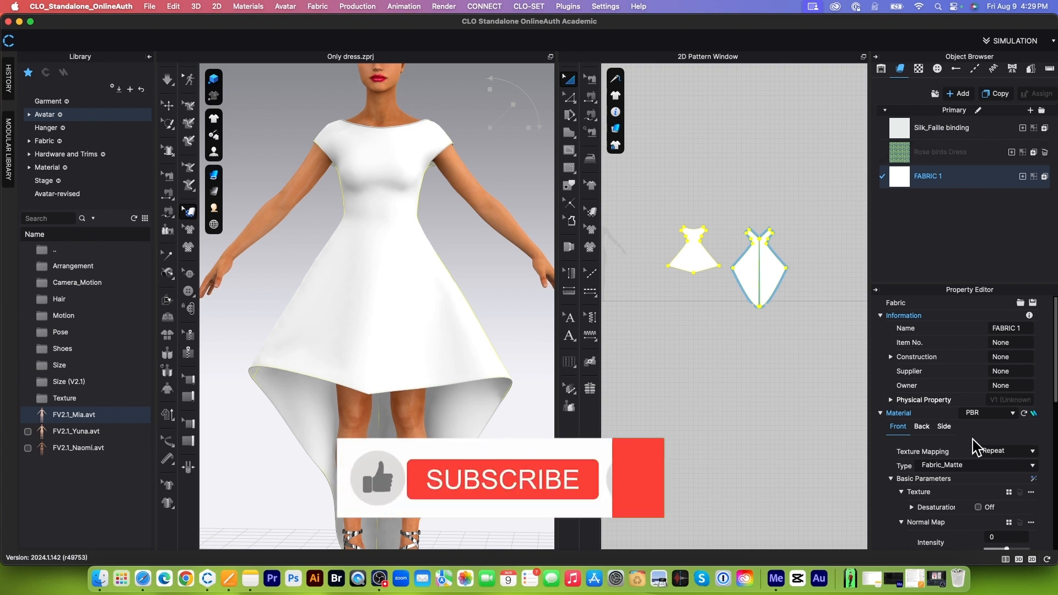
{"action": "left_click", "coordinate": [1033, 479]}
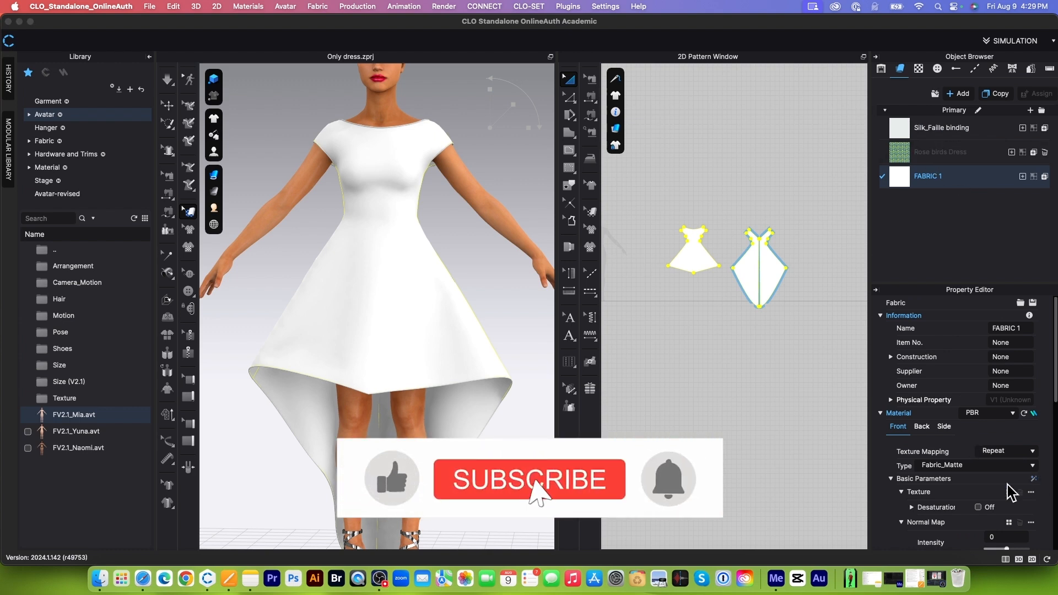
{"action": "left_click_drag", "start_coordinate": [693, 72], "coordinate": [691, 72]}
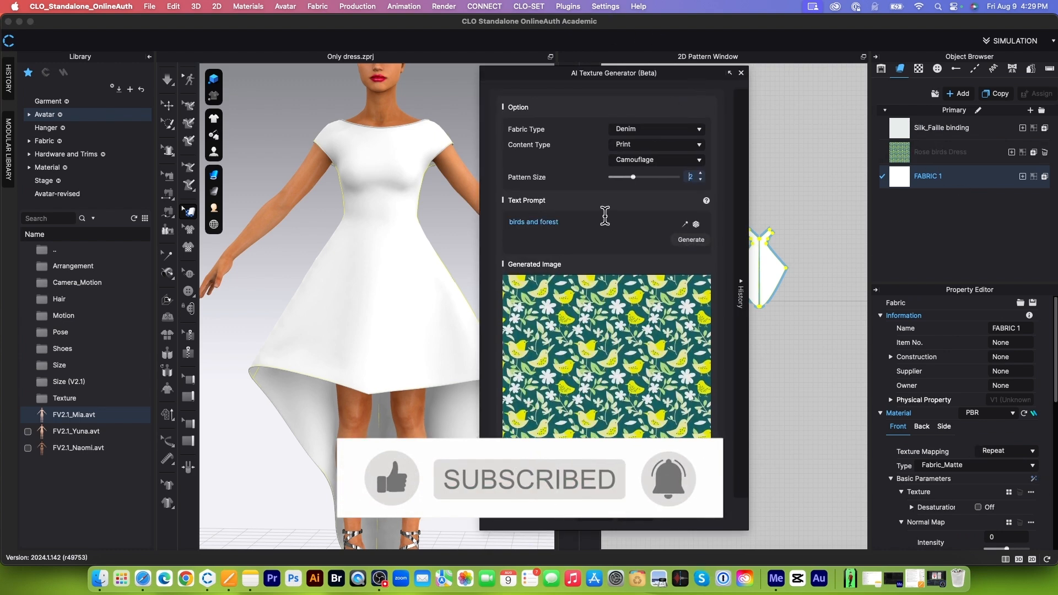
{"action": "left_click", "coordinate": [699, 145]}
{"action": "left_click", "coordinate": [683, 151]}
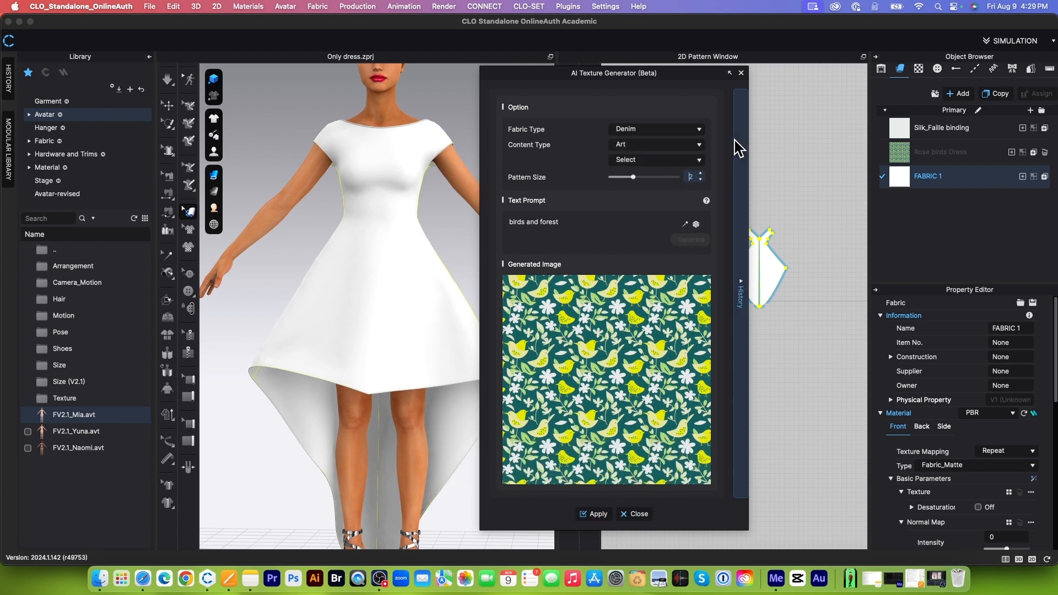
{"action": "left_click", "coordinate": [700, 159]}
{"action": "left_click", "coordinate": [634, 168]}
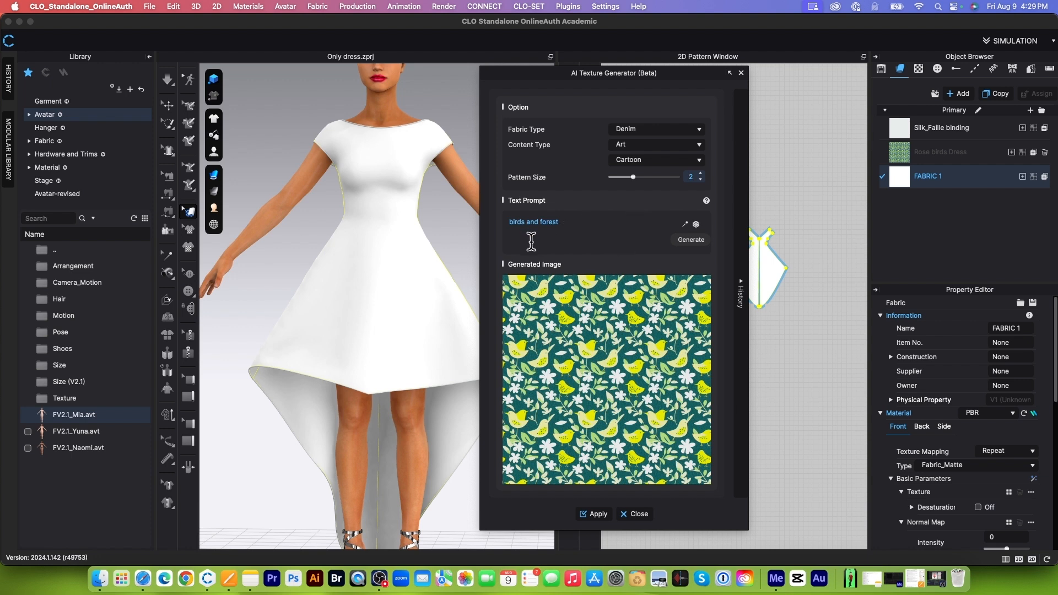
Step: Replace the text prompt with "unicorn and forest" and generate the texture
{"action": "left_click", "coordinate": [584, 224]}
{"action": "left_click_drag", "start_coordinate": [587, 223], "coordinate": [495, 222]}
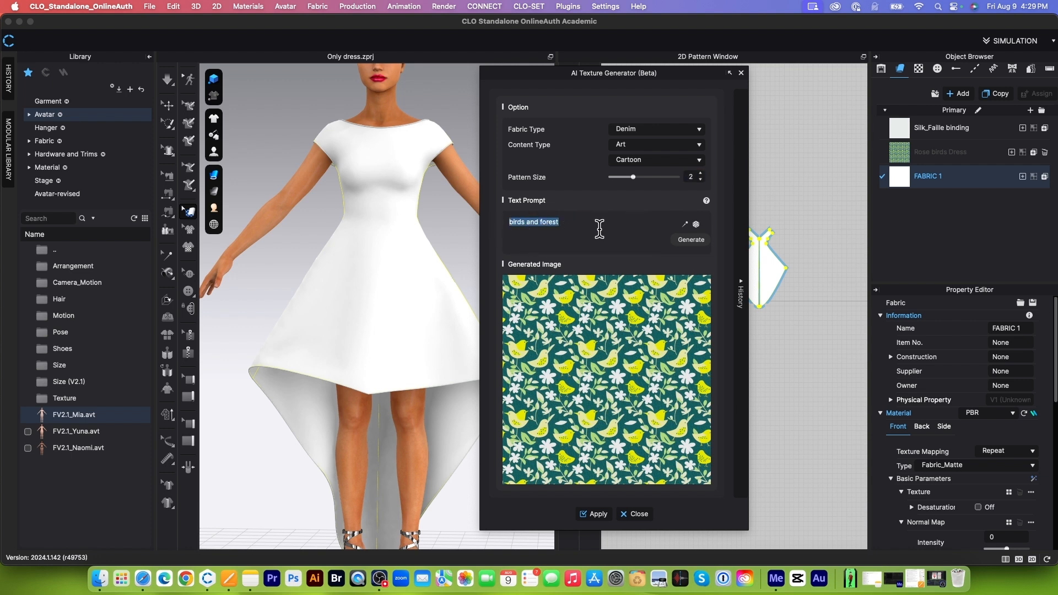
{"action": "type", "text": "unicorn"}
{"action": "left_click", "coordinate": [690, 240]}
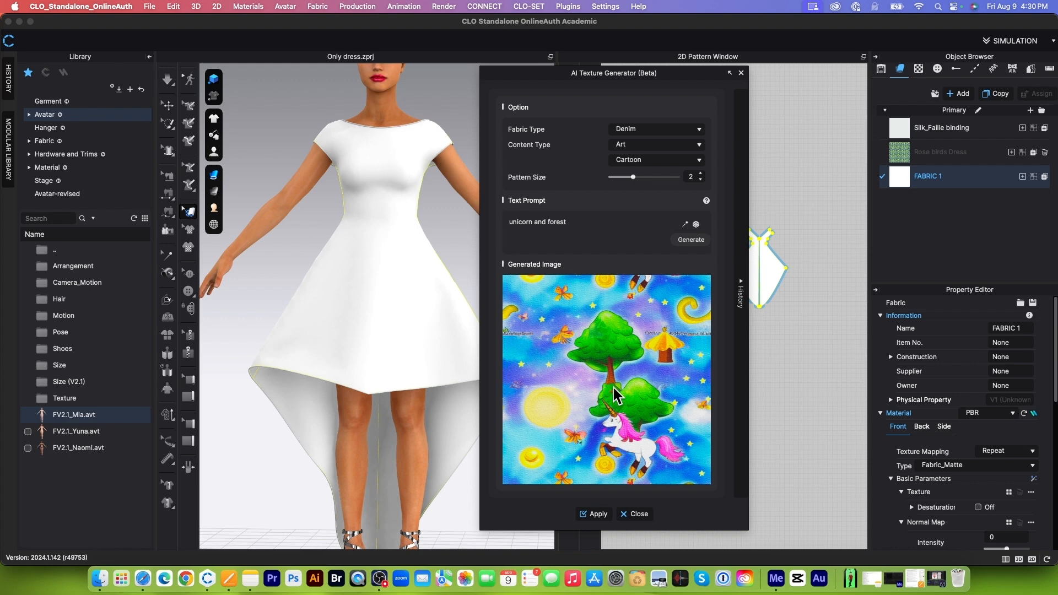
Step: Apply the generated unicorn texture to the new fabric and examine the print closely on the dress
{"action": "left_click", "coordinate": [598, 513]}
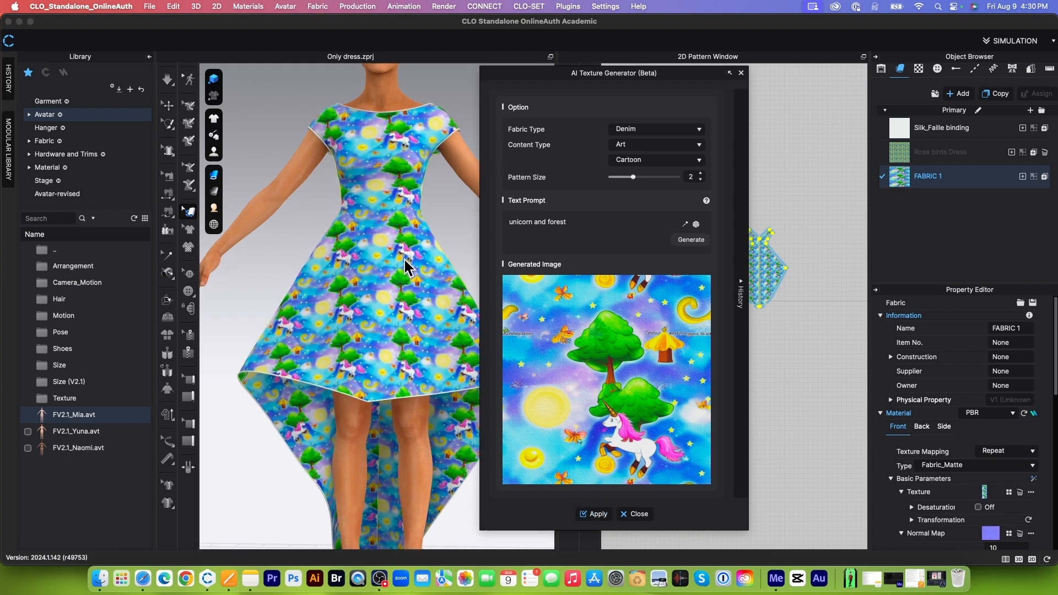
{"action": "scroll", "coordinate": [403, 257], "scroll_direction": "up", "scroll_amount": 10}
{"action": "scroll", "coordinate": [405, 266], "scroll_direction": "up", "scroll_amount": 6}
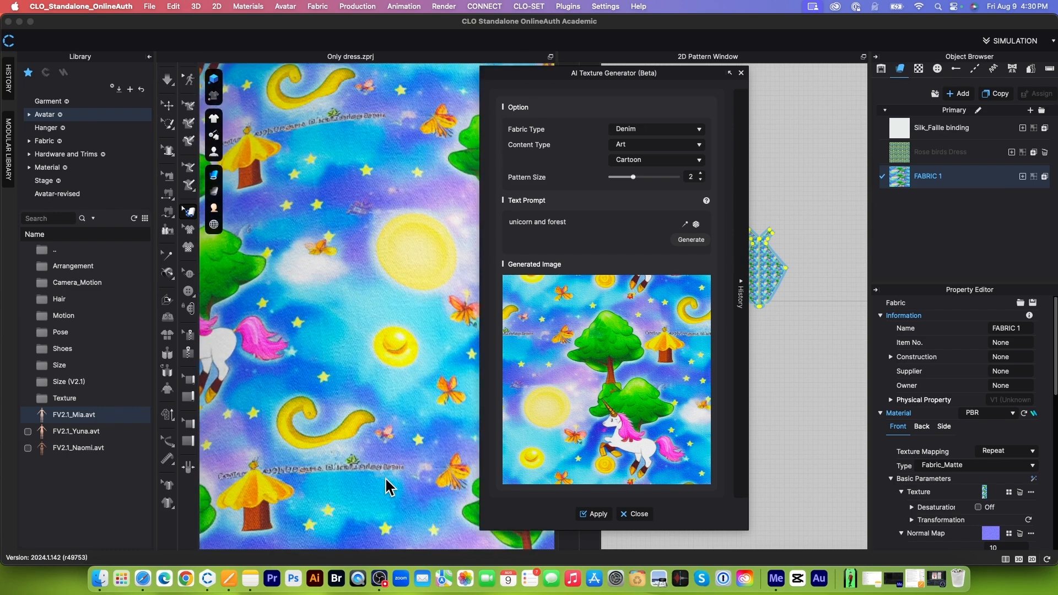
{"action": "scroll", "coordinate": [385, 478], "scroll_direction": "down", "scroll_amount": 10}
{"action": "scroll", "coordinate": [390, 352], "scroll_direction": "down", "scroll_amount": 3}
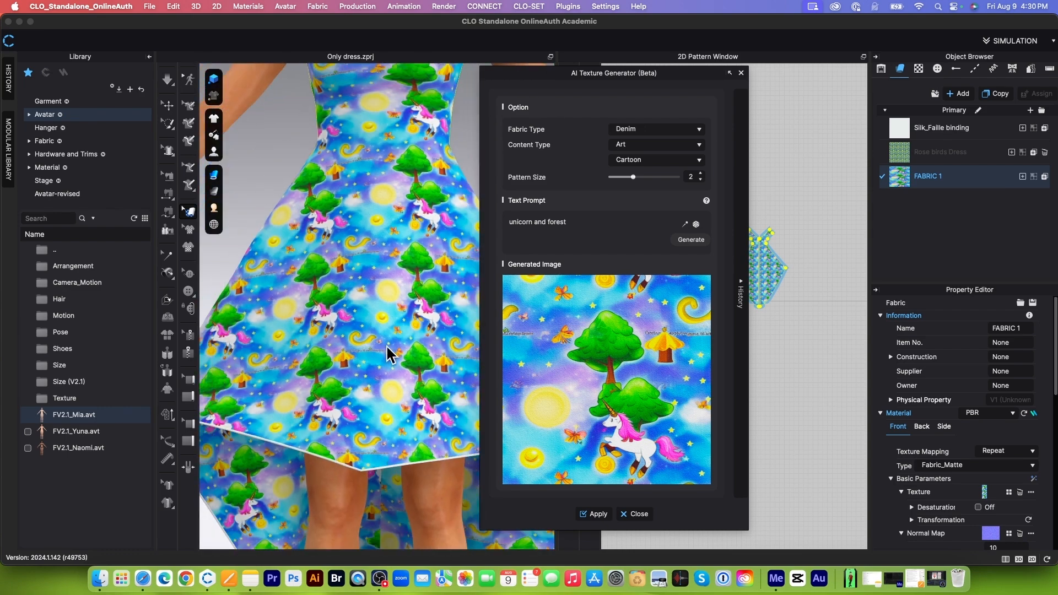
{"action": "scroll", "coordinate": [385, 315], "scroll_direction": "down", "scroll_amount": 5}
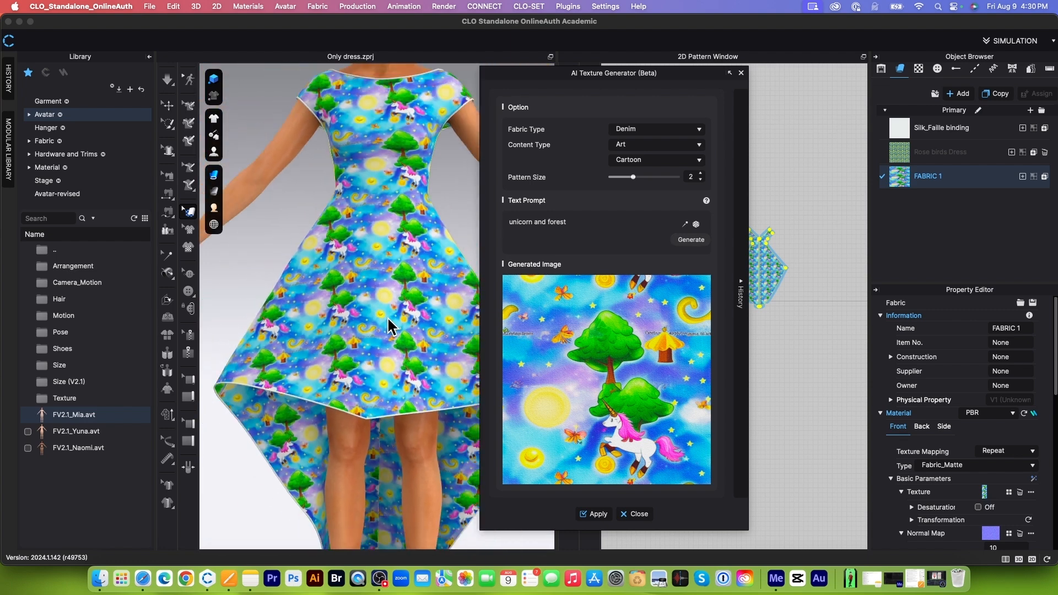
Step: Generate another texture from the same unicorn and forest prompt, apply it to the fabric and check the print on the skirt
{"action": "left_click", "coordinate": [690, 240]}
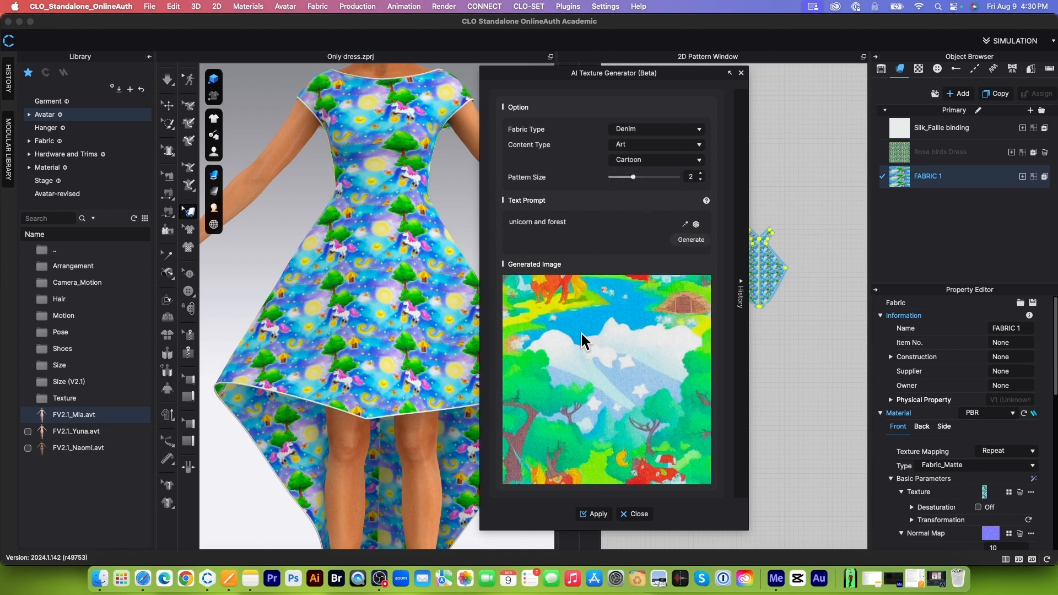
{"action": "left_click", "coordinate": [597, 516]}
{"action": "scroll", "coordinate": [382, 303], "scroll_direction": "up", "scroll_amount": 5}
{"action": "scroll", "coordinate": [384, 304], "scroll_direction": "up", "scroll_amount": 4}
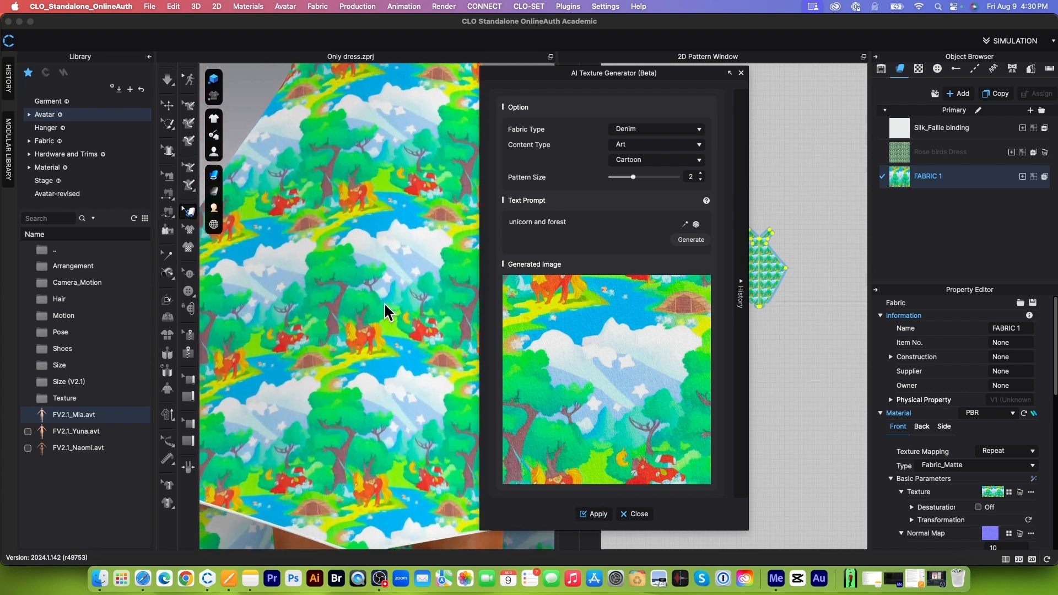
{"action": "scroll", "coordinate": [408, 325], "scroll_direction": "up", "scroll_amount": 3}
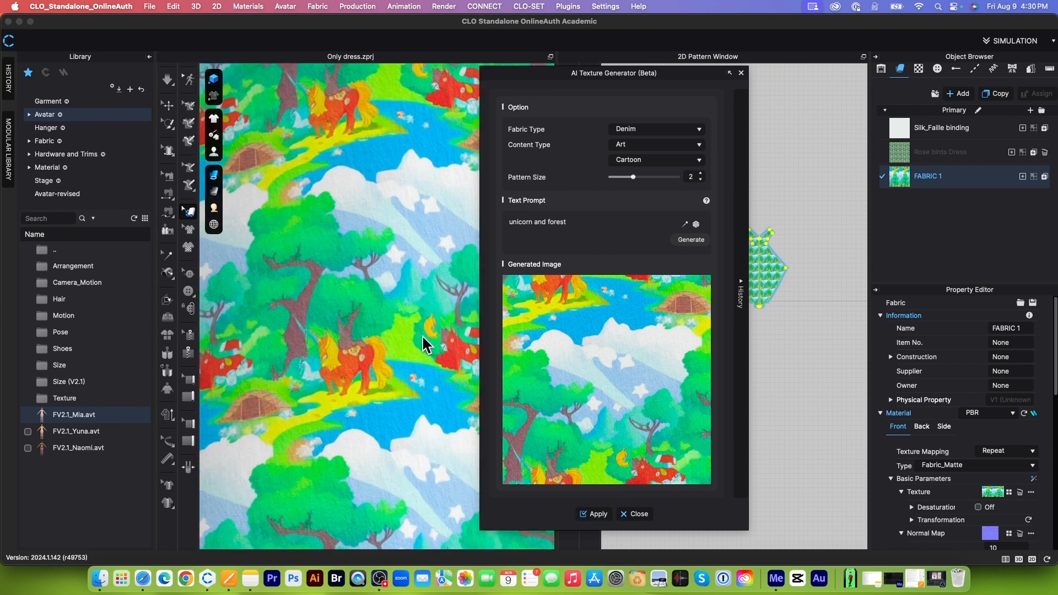
{"action": "scroll", "coordinate": [421, 335], "scroll_direction": "down", "scroll_amount": 8}
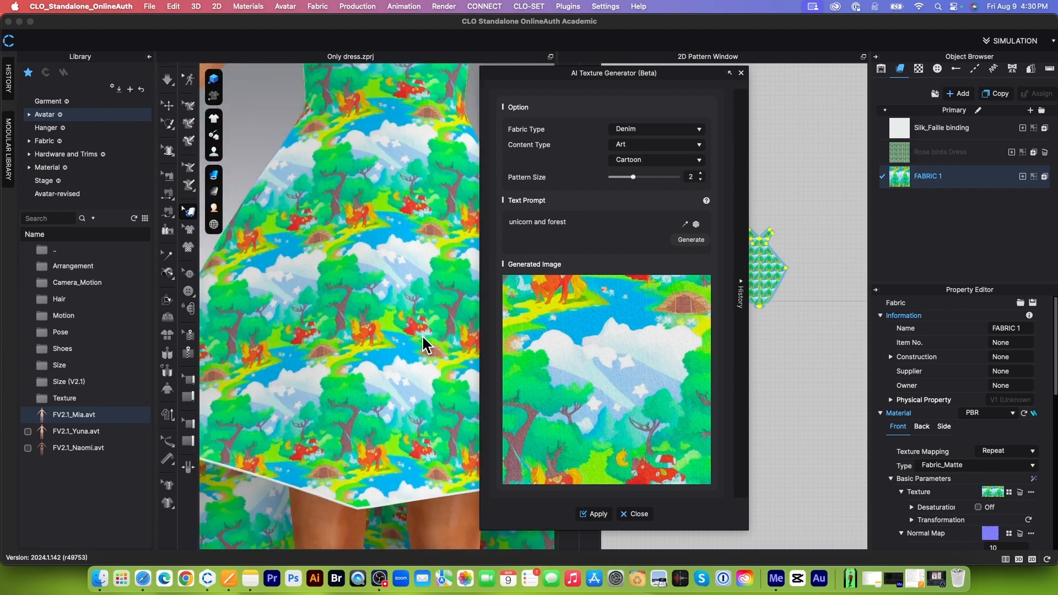
Step: Change the text prompt to "Red roses and forest" and generate a new texture
{"action": "scroll", "coordinate": [421, 335], "scroll_direction": "down", "scroll_amount": 6}
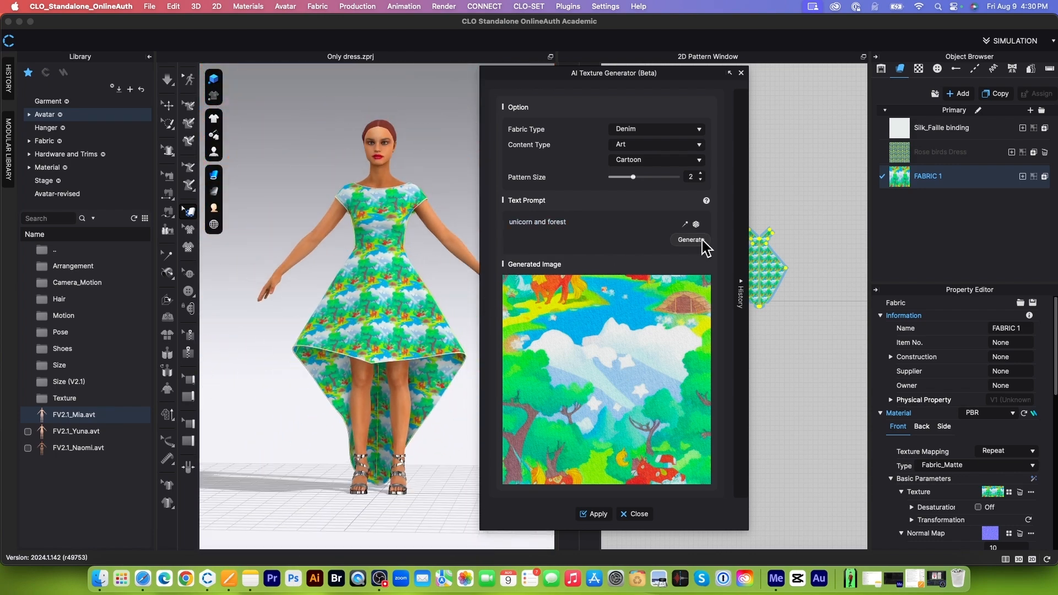
{"action": "double_click", "coordinate": [532, 223]}
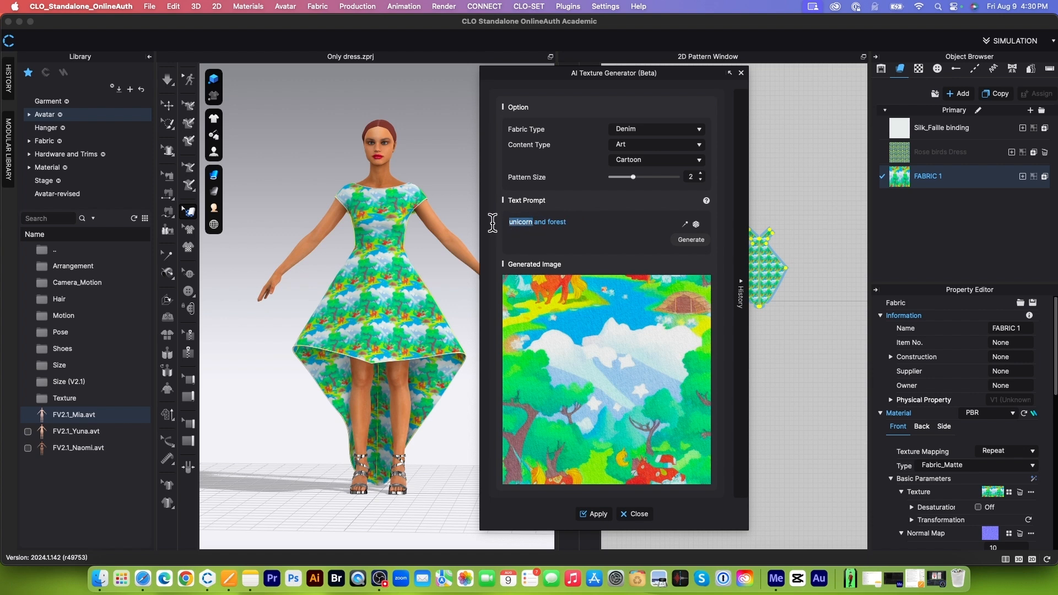
{"action": "type", "text": "Rose"}
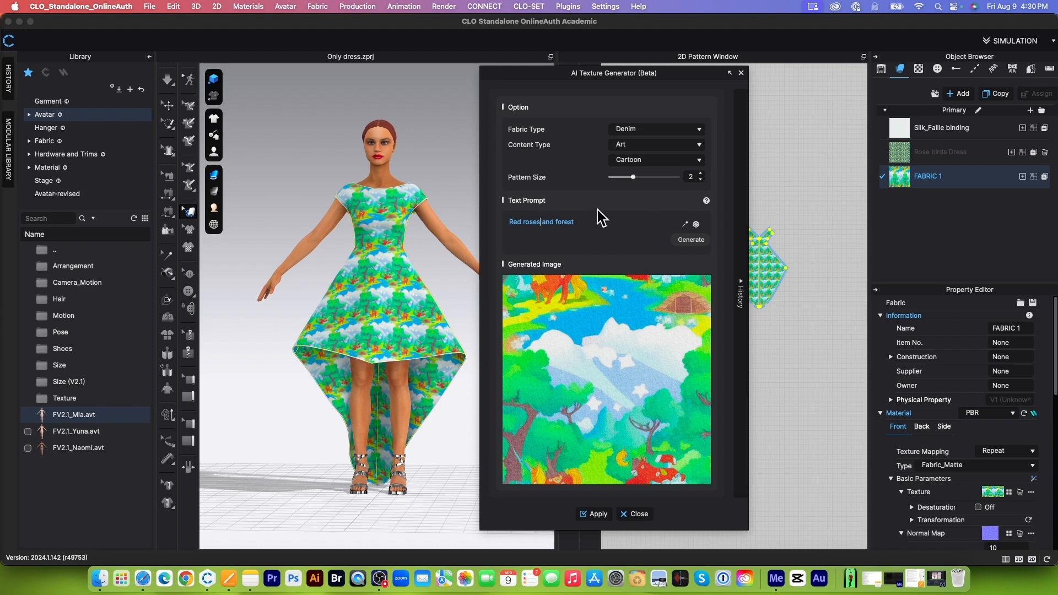
{"action": "left_click", "coordinate": [693, 241]}
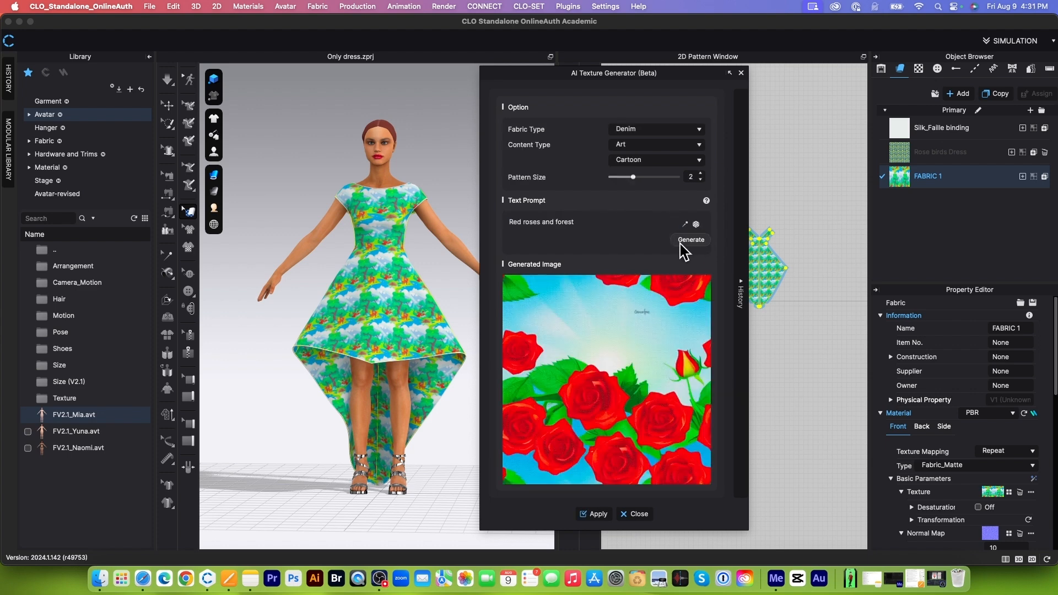
Step: Apply the generated red roses texture to FABRIC 1 and examine the print closely on the skirt
{"action": "left_click", "coordinate": [594, 514]}
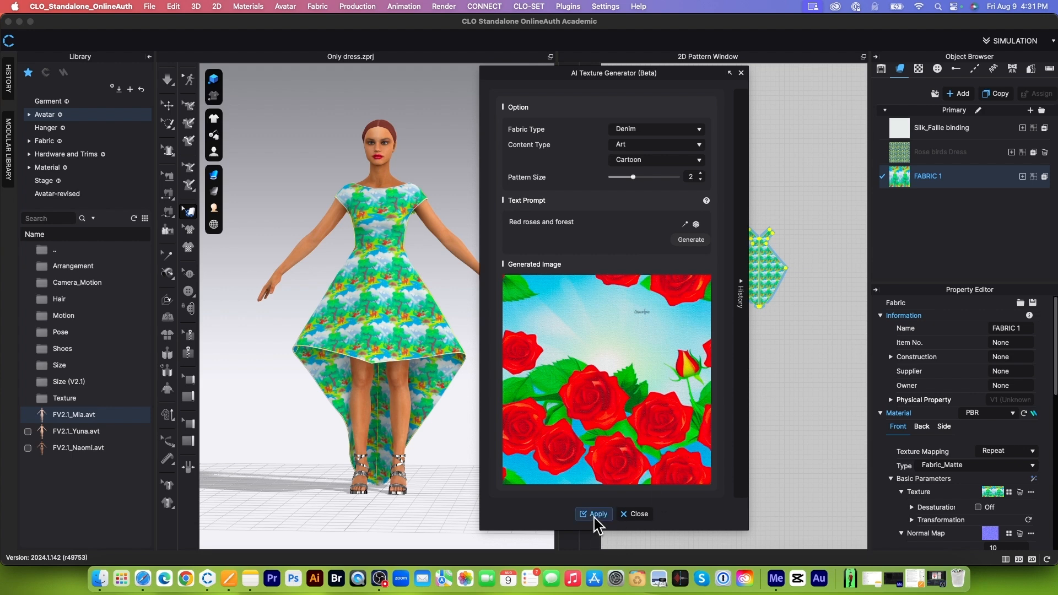
{"action": "scroll", "coordinate": [378, 328], "scroll_direction": "up", "scroll_amount": 10}
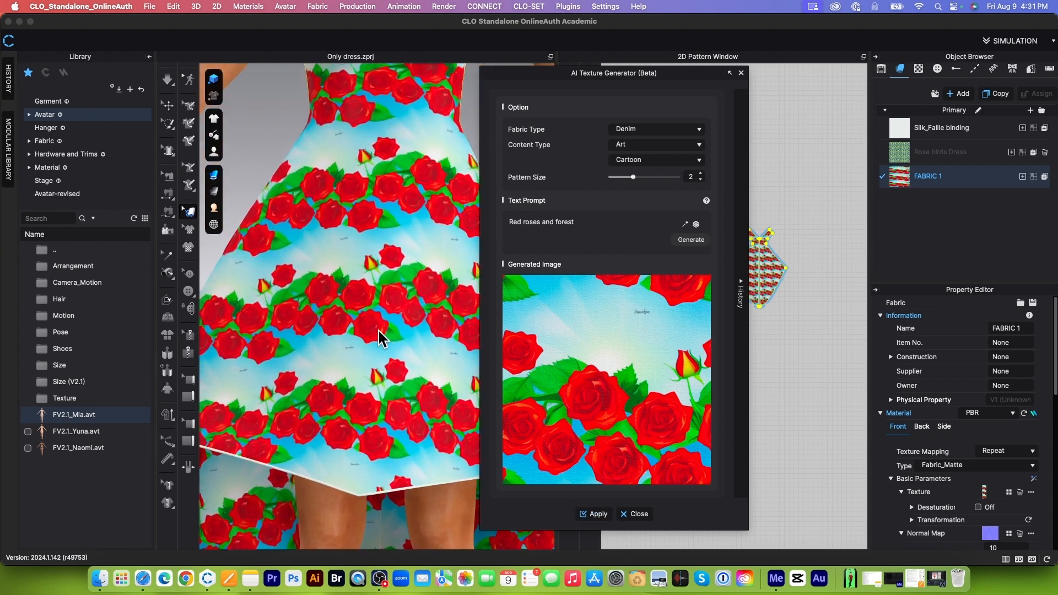
{"action": "scroll", "coordinate": [378, 330], "scroll_direction": "up", "scroll_amount": 4}
{"action": "scroll", "coordinate": [291, 441], "scroll_direction": "up", "scroll_amount": 5}
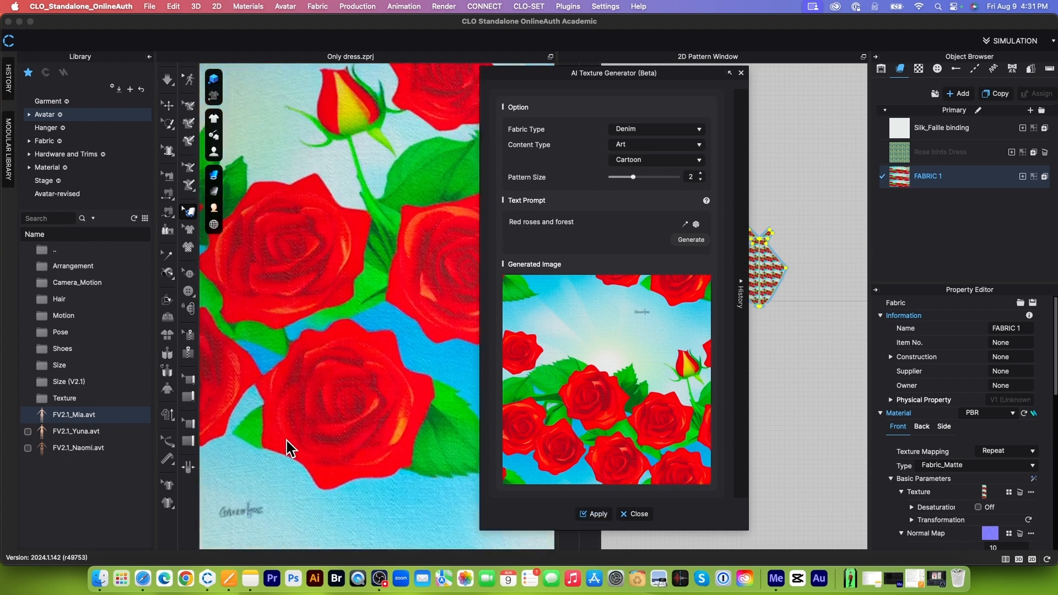
{"action": "scroll", "coordinate": [292, 456], "scroll_direction": "down", "scroll_amount": 7}
{"action": "scroll", "coordinate": [314, 201], "scroll_direction": "down", "scroll_amount": 6}
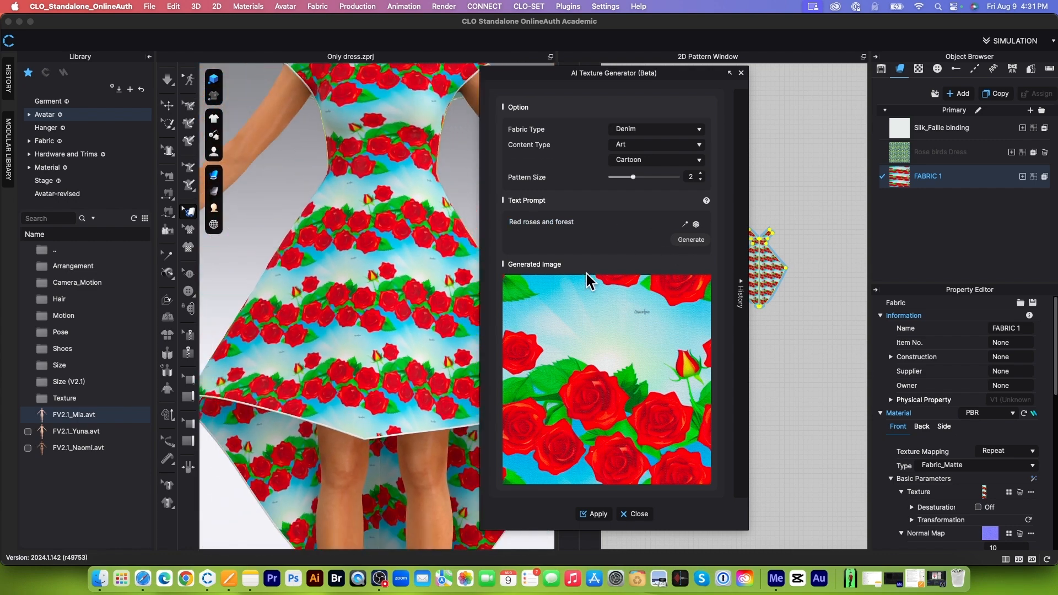
Step: Generate another texture from the same red roses and forest prompt, apply it to FABRIC 1 and check it on the dress
{"action": "left_click", "coordinate": [689, 241]}
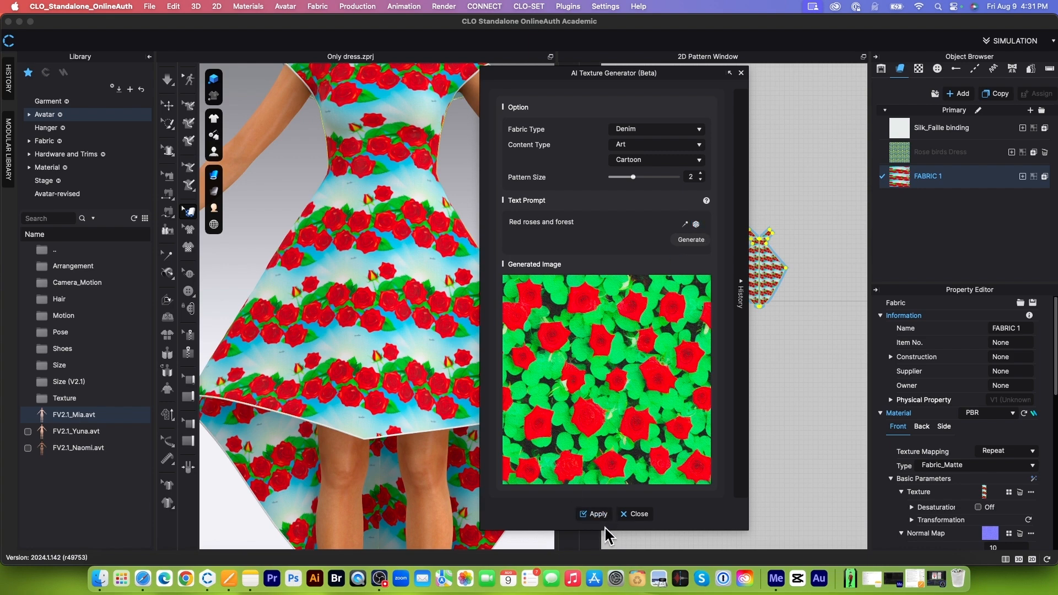
{"action": "left_click", "coordinate": [596, 515]}
{"action": "scroll", "coordinate": [402, 336], "scroll_direction": "up", "scroll_amount": 10}
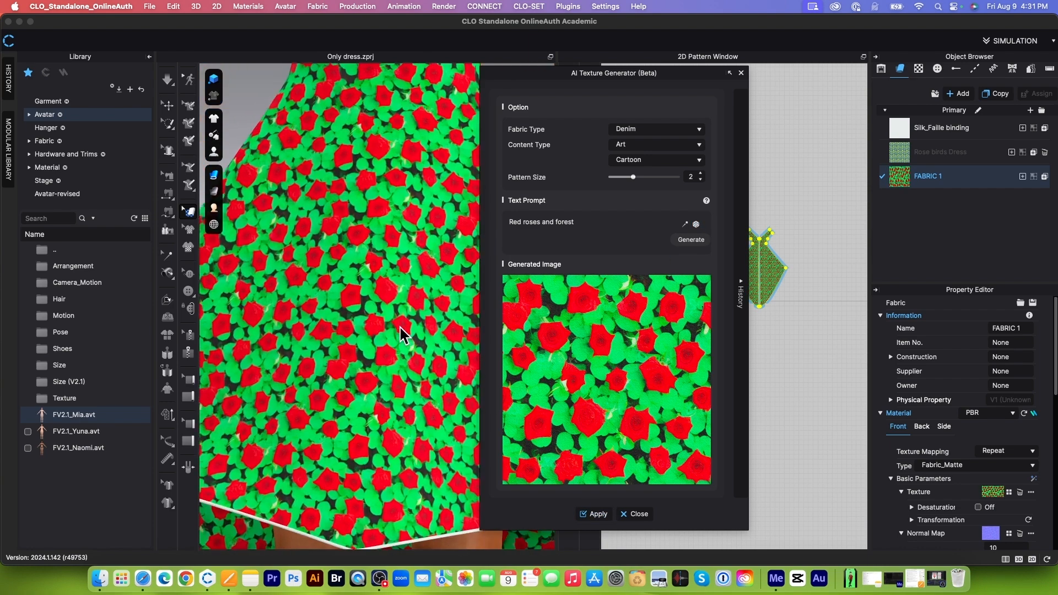
{"action": "scroll", "coordinate": [401, 335], "scroll_direction": "down", "scroll_amount": 10}
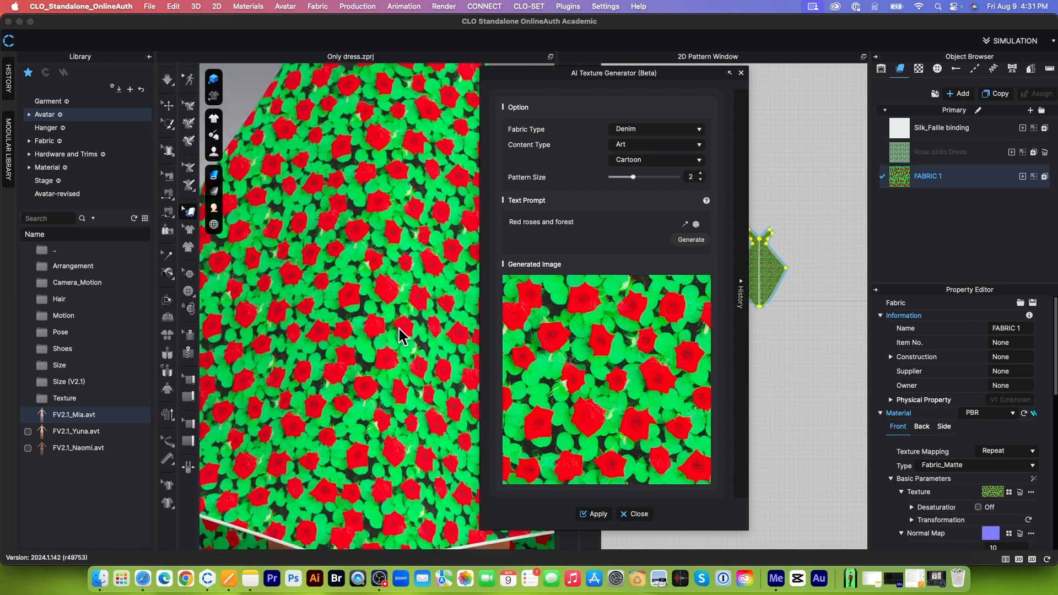
{"action": "scroll", "coordinate": [401, 334], "scroll_direction": "down", "scroll_amount": 8}
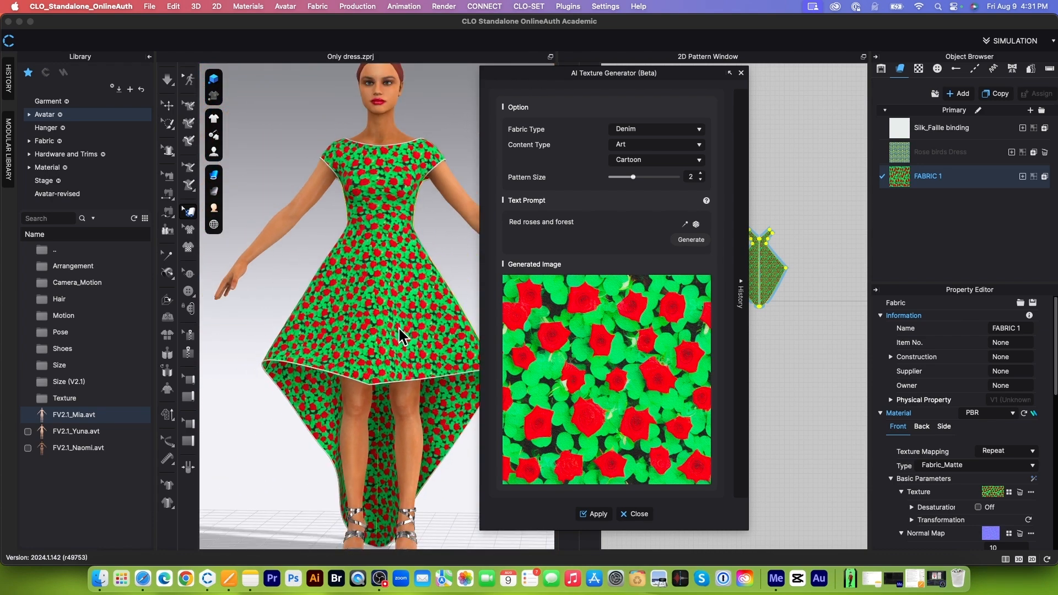
Step: Replace the text prompt with "unicorn with roses" and generate the texture
{"action": "left_click", "coordinate": [598, 231]}
{"action": "key", "text": "super+a"}
{"action": "type", "text": "unicorn"}
{"action": "left_click", "coordinate": [693, 243]}
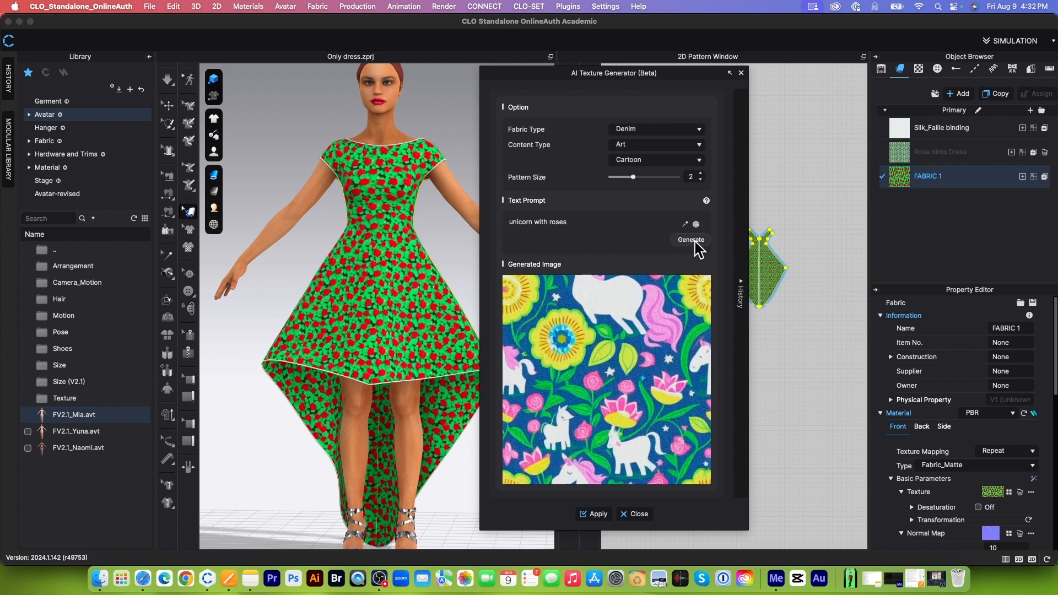
Step: Apply the unicorn with roses texture to FABRIC 1, check the print on the dress and close the AI Texture Generator
{"action": "left_click", "coordinate": [595, 514]}
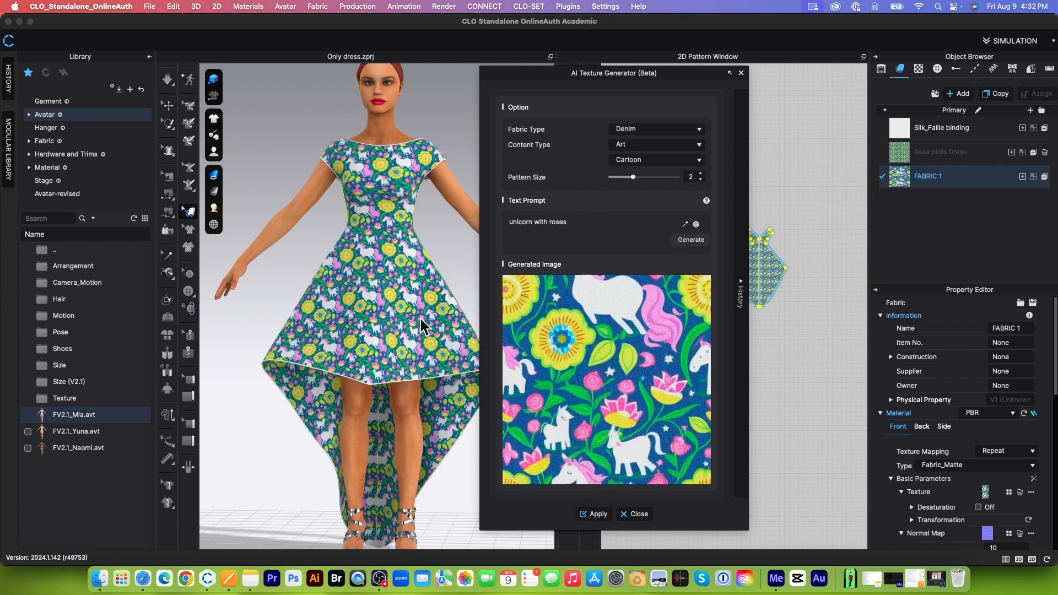
{"action": "scroll", "coordinate": [419, 320], "scroll_direction": "up", "scroll_amount": 10}
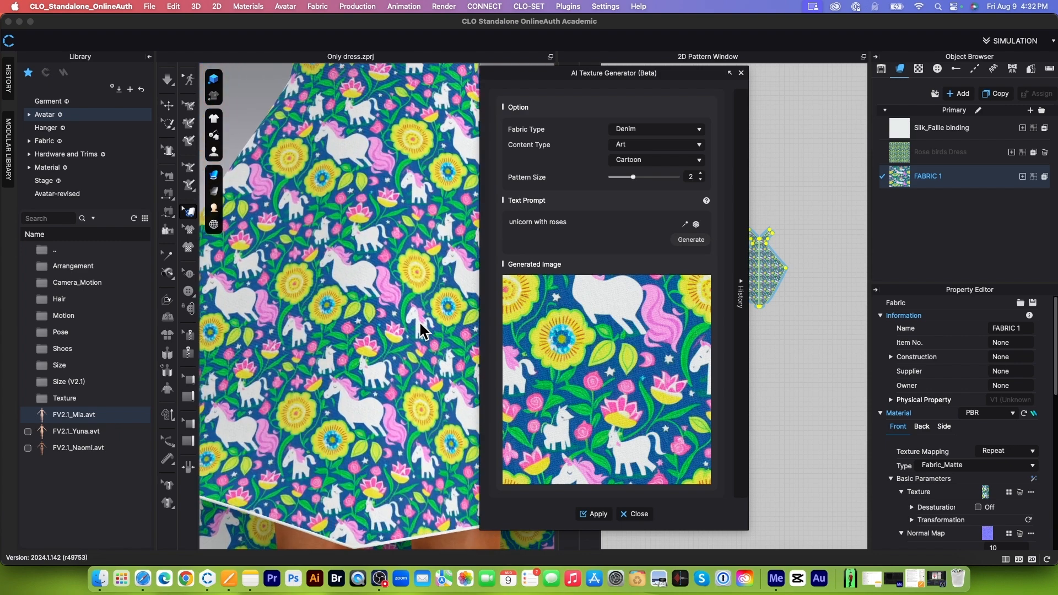
{"action": "scroll", "coordinate": [419, 324], "scroll_direction": "down", "scroll_amount": 3}
{"action": "scroll", "coordinate": [420, 325], "scroll_direction": "down", "scroll_amount": 3}
{"action": "scroll", "coordinate": [420, 325], "scroll_direction": "up", "scroll_amount": 3}
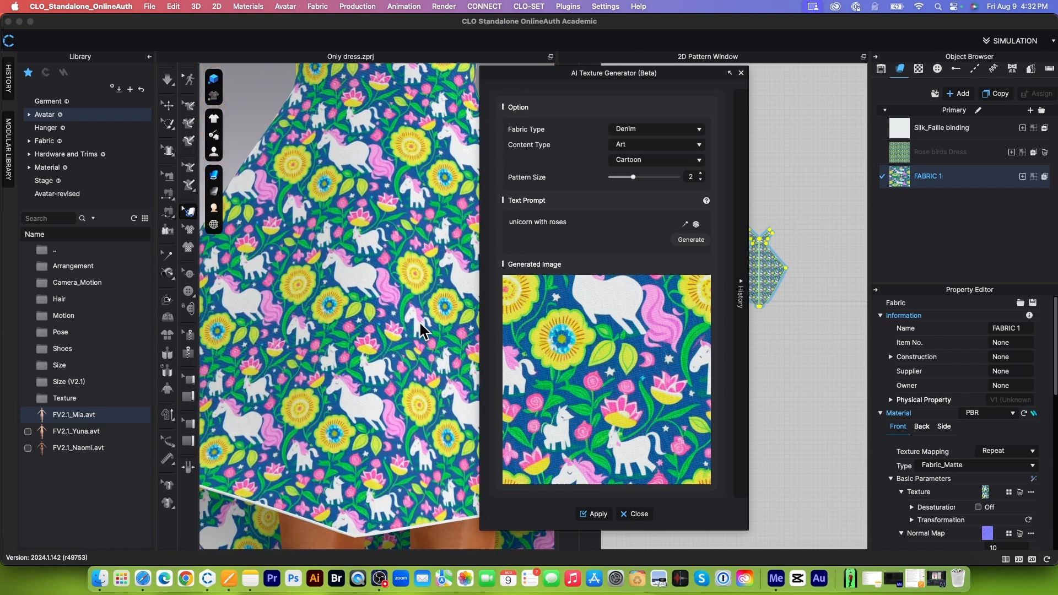
{"action": "scroll", "coordinate": [420, 325], "scroll_direction": "down", "scroll_amount": 1}
{"action": "scroll", "coordinate": [418, 320], "scroll_direction": "down", "scroll_amount": 6}
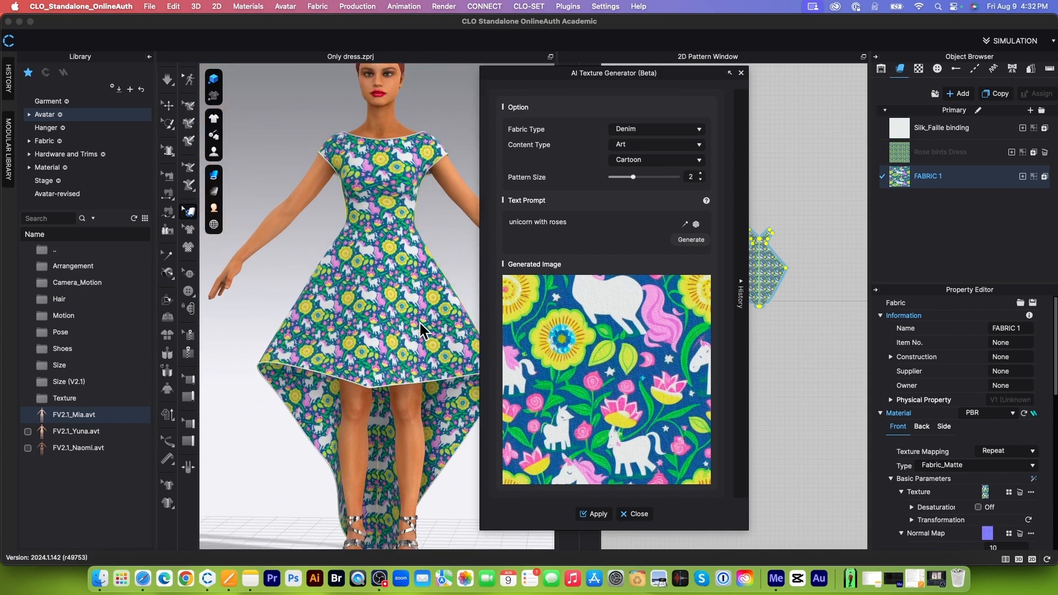
{"action": "scroll", "coordinate": [419, 267], "scroll_direction": "up", "scroll_amount": 4}
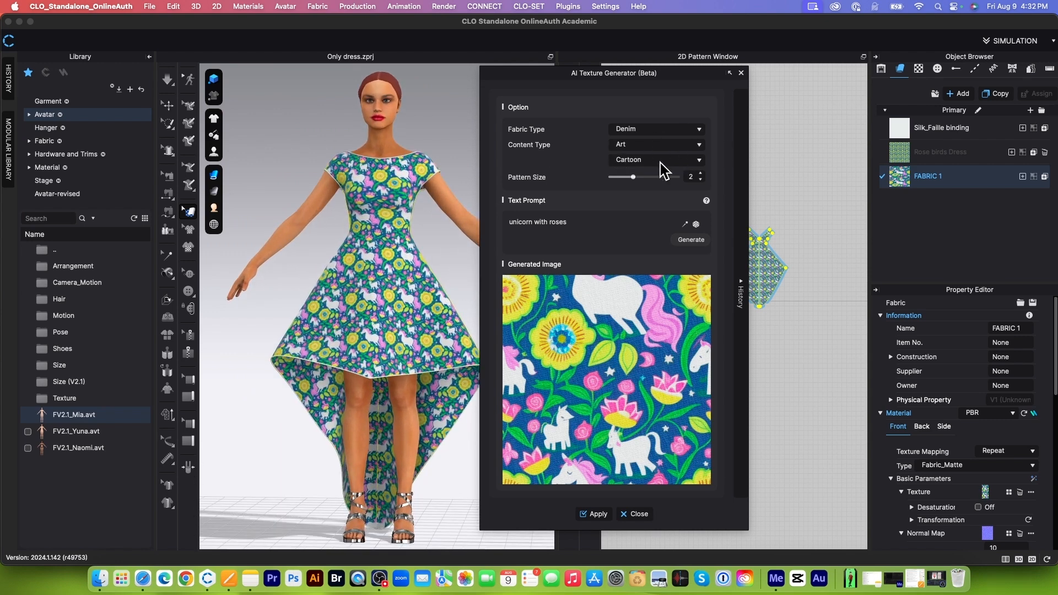
{"action": "scroll", "coordinate": [430, 268], "scroll_direction": "down", "scroll_amount": 2}
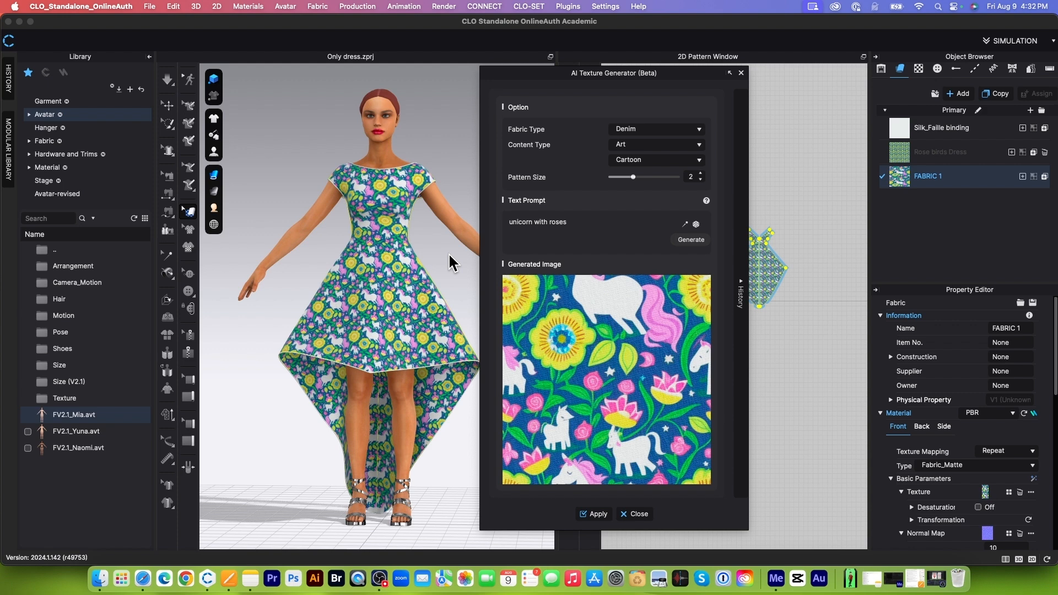
{"action": "scroll", "coordinate": [450, 262], "scroll_direction": "up", "scroll_amount": 3}
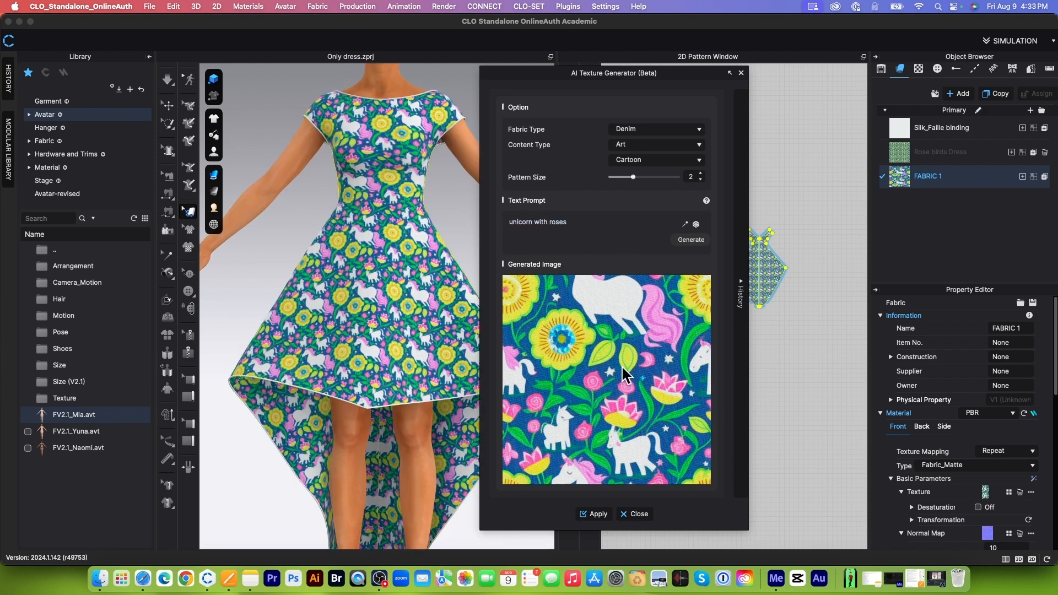
{"action": "left_click", "coordinate": [635, 513]}
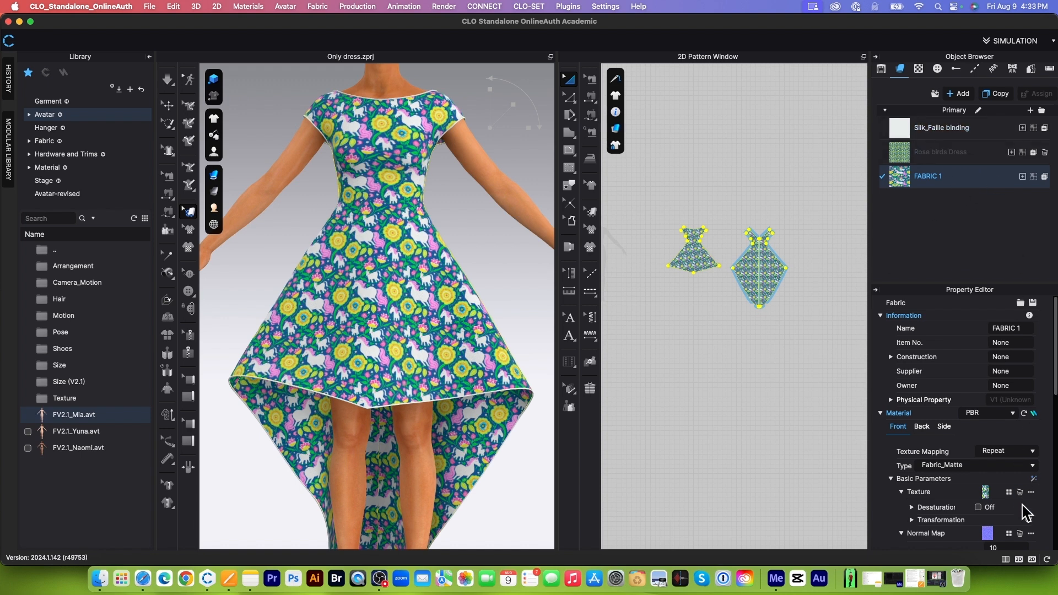
Step: Create a 15 x 15 cm rectangle pattern above the dress patterns, replicated with the number of shapes set to 4
{"action": "scroll", "coordinate": [749, 181], "scroll_direction": "up", "scroll_amount": 2}
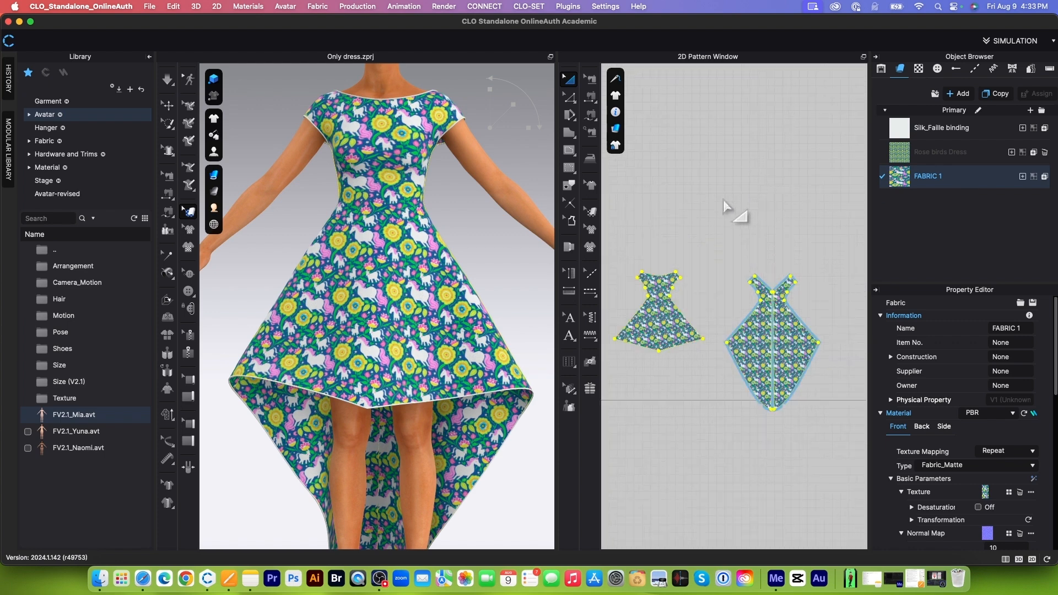
{"action": "left_click", "coordinate": [574, 131]}
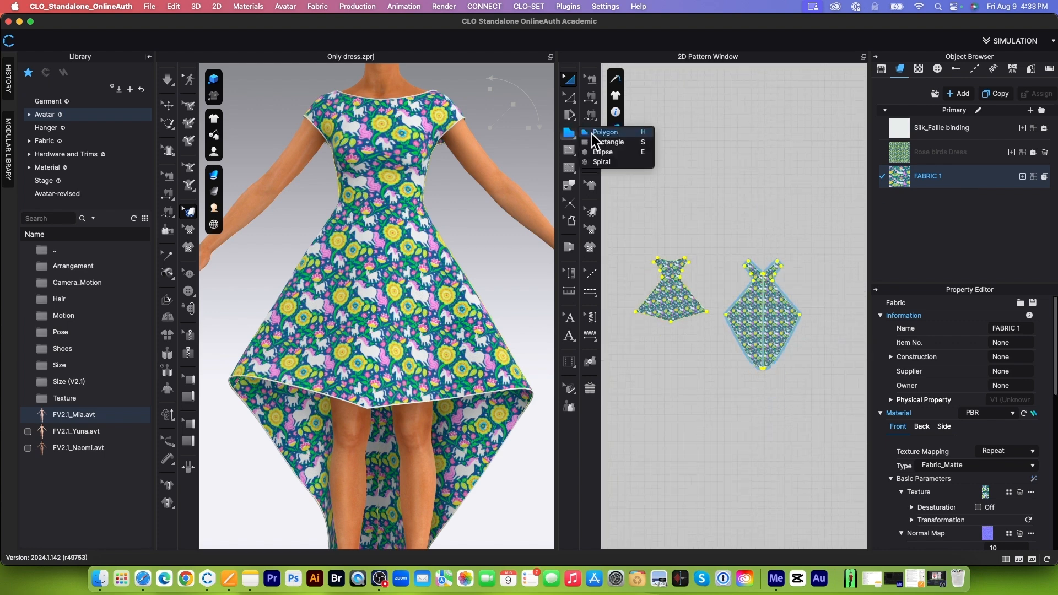
{"action": "left_click", "coordinate": [608, 142]}
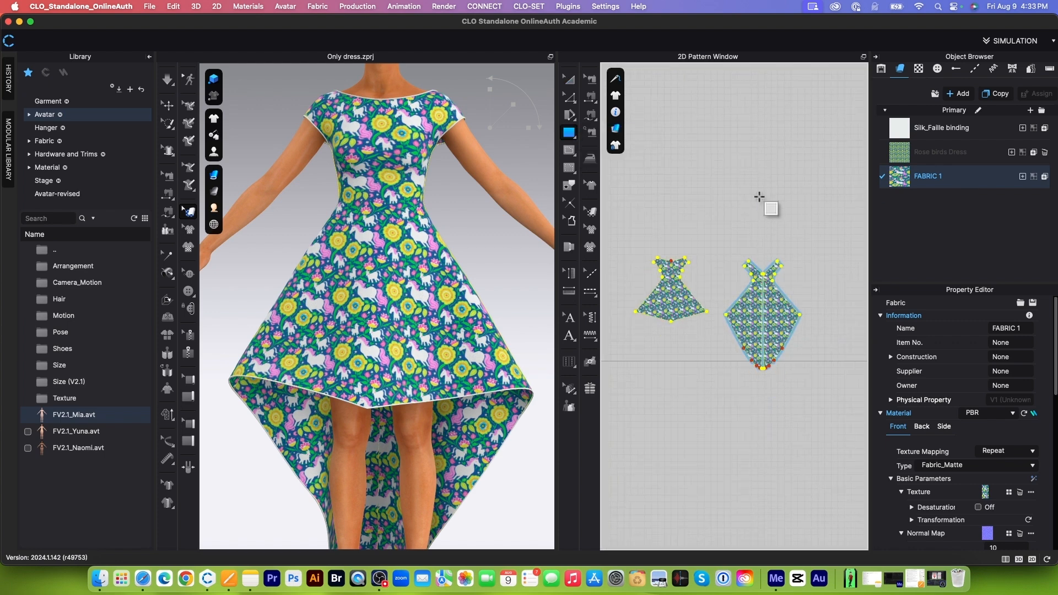
{"action": "left_click", "coordinate": [695, 188]}
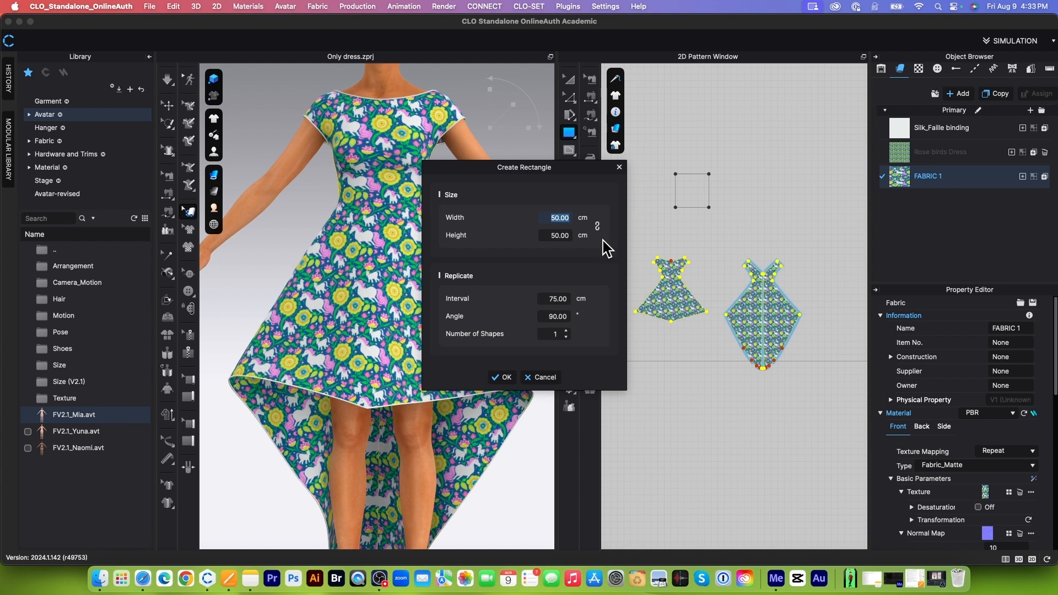
{"action": "type", "text": "15"}
{"action": "key", "text": "Tab"}
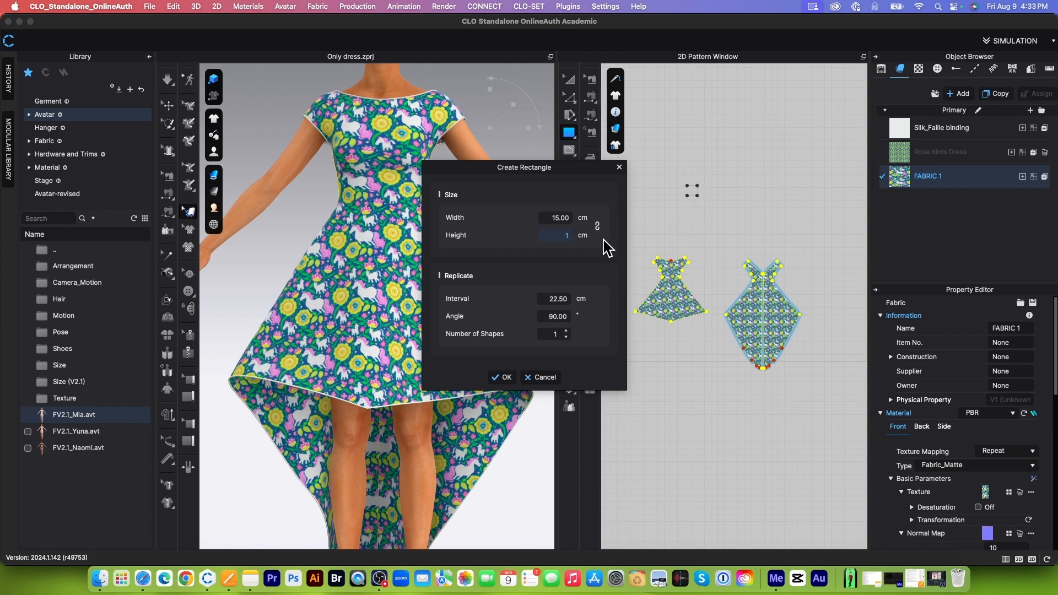
{"action": "left_click", "coordinate": [567, 330]}
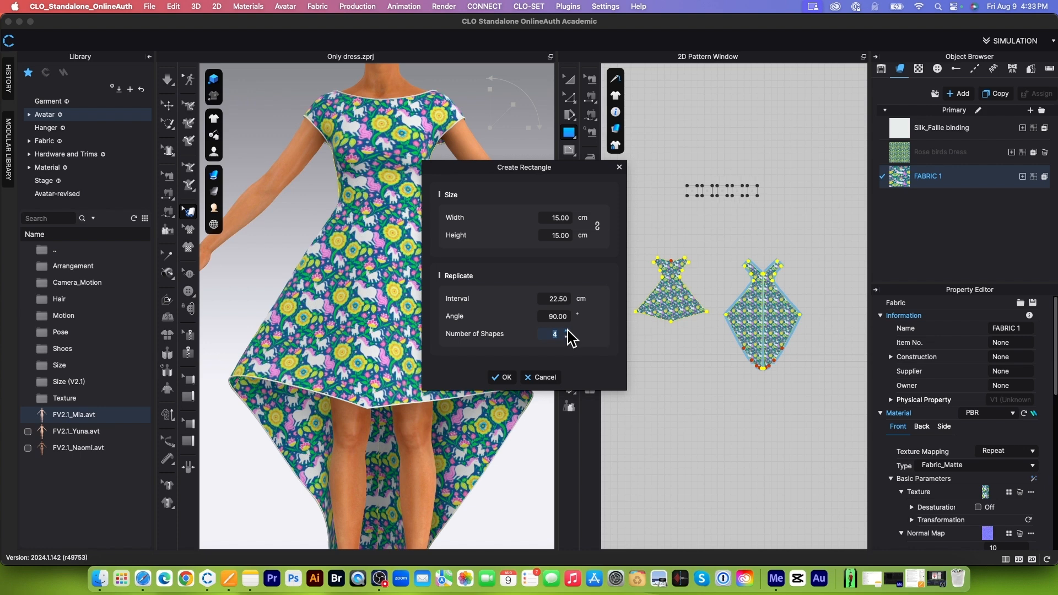
{"action": "left_click", "coordinate": [504, 376]}
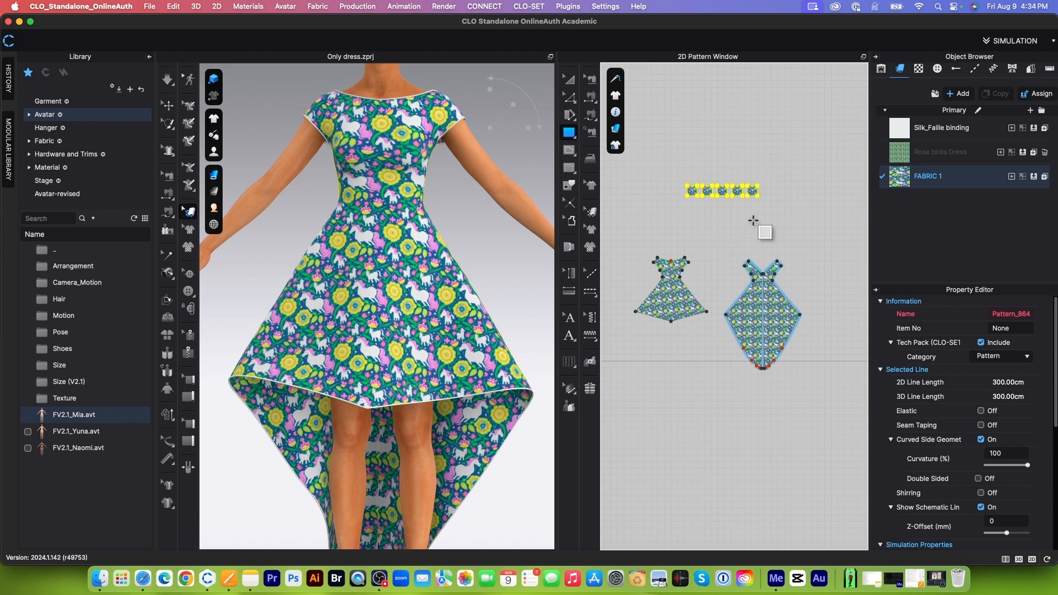
{"action": "left_click", "coordinate": [569, 79]}
{"action": "left_click", "coordinate": [728, 222]}
Step: Assign the Rose birds Dress fabric to the first square in the row of swatch patterns
{"action": "scroll", "coordinate": [699, 204], "scroll_direction": "up", "scroll_amount": 3}
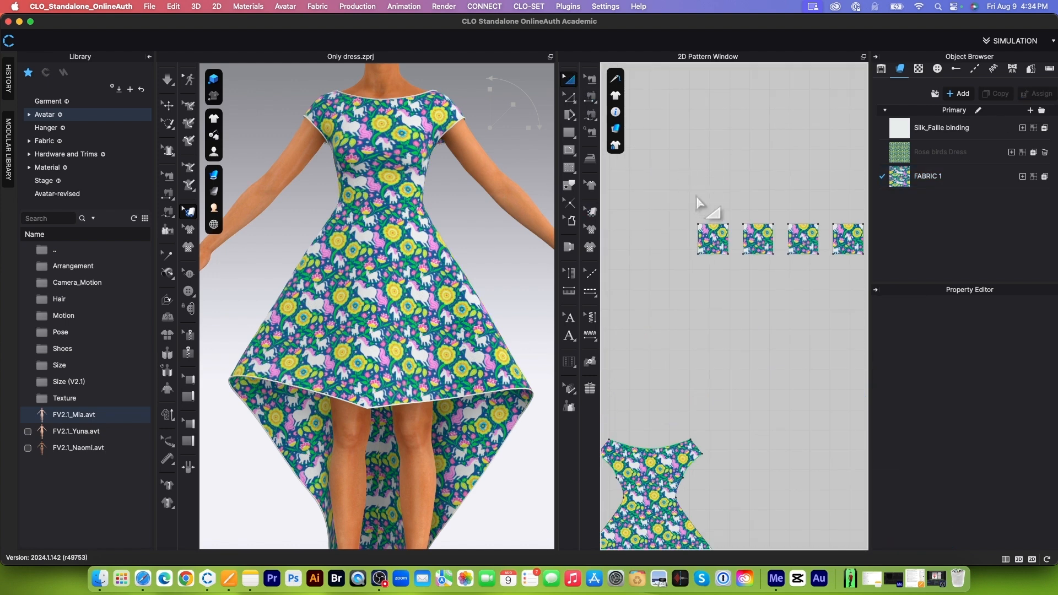
{"action": "scroll", "coordinate": [656, 205], "scroll_direction": "down", "scroll_amount": 3}
{"action": "left_click_drag", "start_coordinate": [658, 202], "coordinate": [732, 276]}
{"action": "left_click", "coordinate": [746, 259]}
{"action": "scroll", "coordinate": [729, 244], "scroll_direction": "up", "scroll_amount": 5}
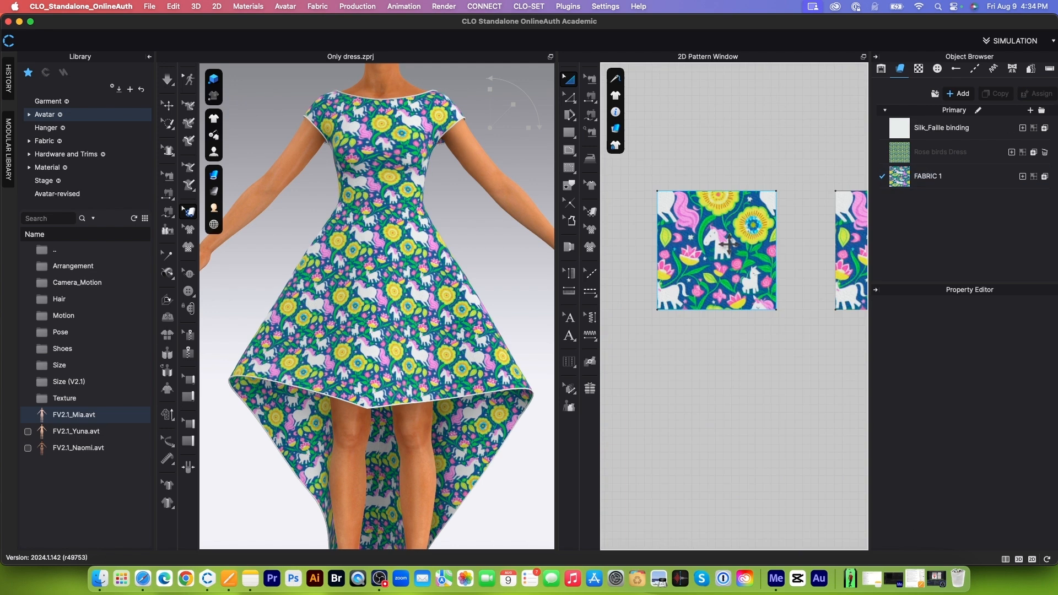
{"action": "scroll", "coordinate": [728, 244], "scroll_direction": "down", "scroll_amount": 3}
{"action": "left_click", "coordinate": [727, 245]}
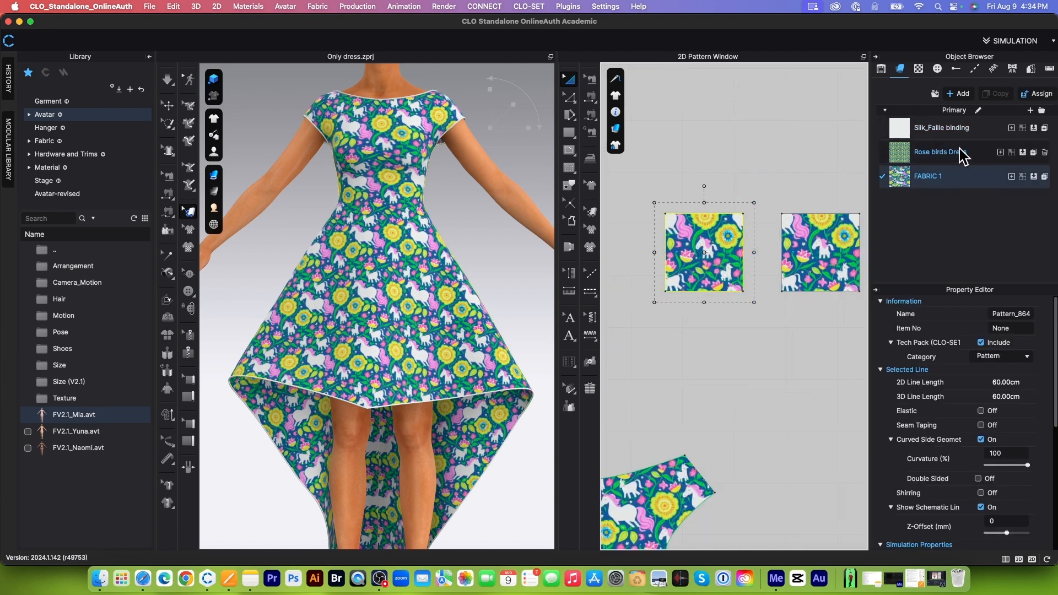
{"action": "left_click", "coordinate": [1023, 153]}
Step: Compare the Rose birds Dress swatch with the neighbouring FABRIC 1 squares in the 2D pattern window
{"action": "scroll", "coordinate": [676, 250], "scroll_direction": "down", "scroll_amount": 4}
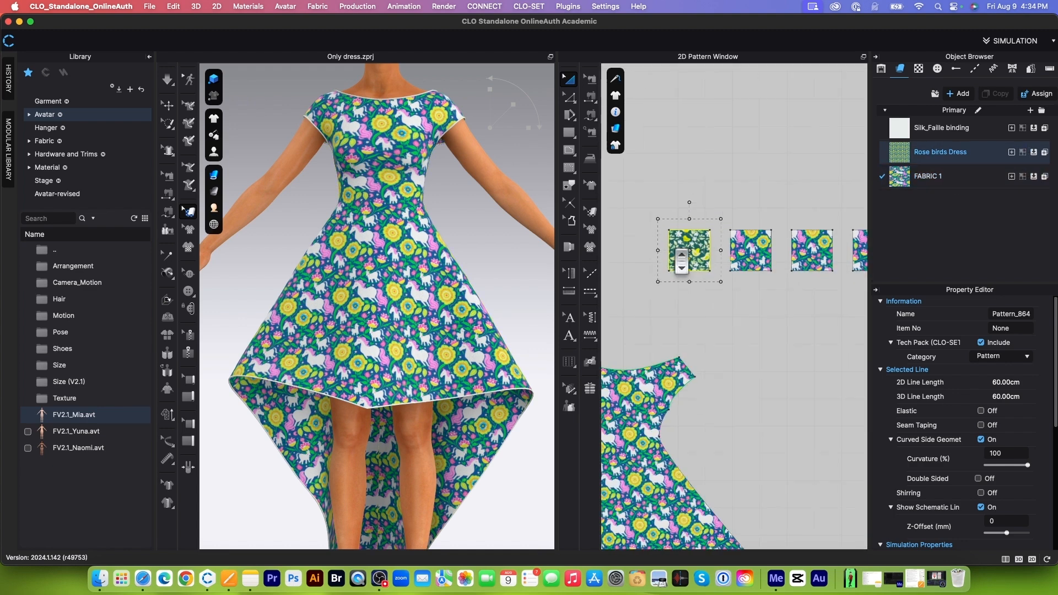
{"action": "scroll", "coordinate": [775, 258], "scroll_direction": "up", "scroll_amount": 3}
{"action": "left_click", "coordinate": [731, 248]}
{"action": "scroll", "coordinate": [738, 182], "scroll_direction": "down", "scroll_amount": 5}
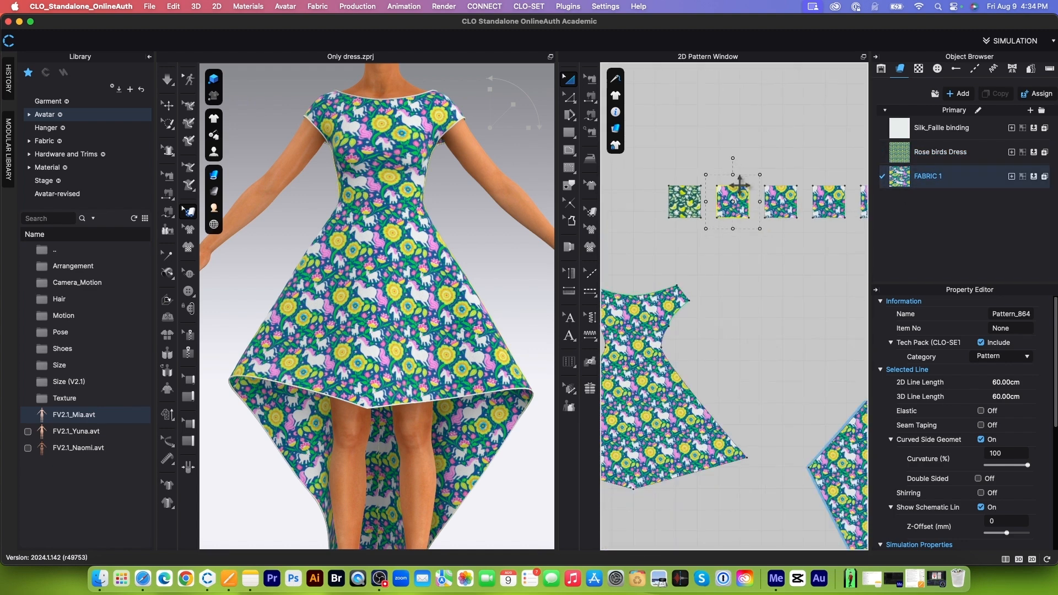
{"action": "left_click", "coordinate": [807, 170]}
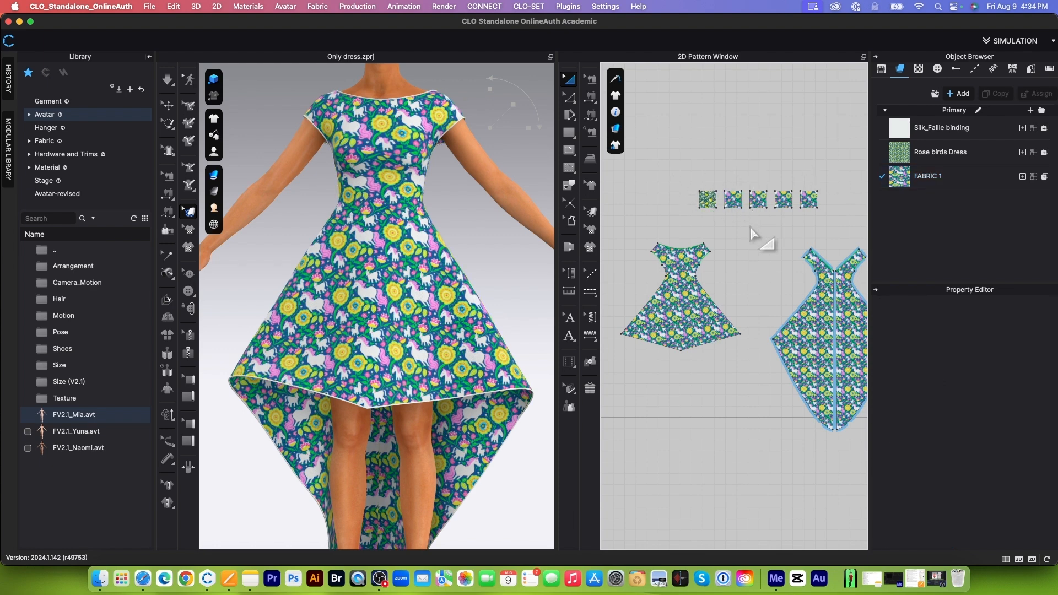
{"action": "scroll", "coordinate": [734, 256], "scroll_direction": "up", "scroll_amount": 3}
{"action": "scroll", "coordinate": [734, 256], "scroll_direction": "down", "scroll_amount": 3}
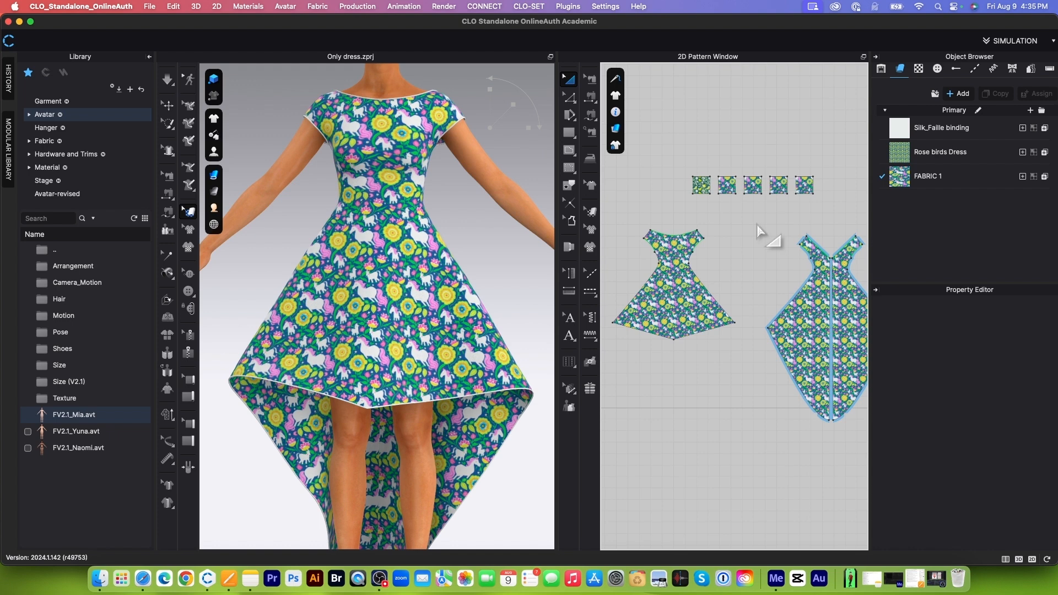
Step: Examine the material and physical properties of FABRIC 1 and deselect it
{"action": "left_click", "coordinate": [928, 176]}
{"action": "scroll", "coordinate": [965, 389], "scroll_direction": "up", "scroll_amount": 6}
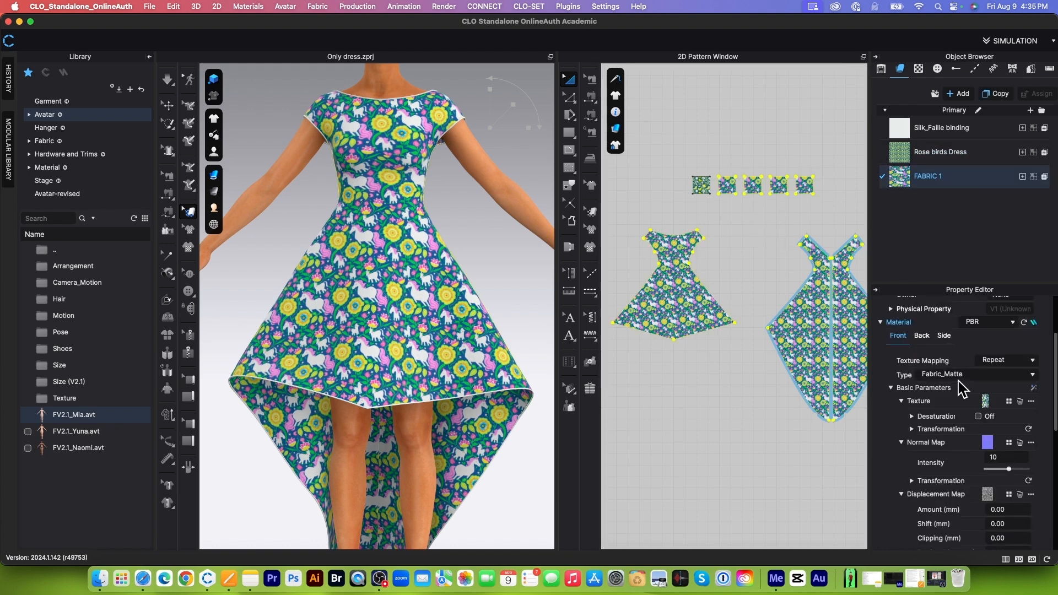
{"action": "scroll", "coordinate": [952, 463], "scroll_direction": "down", "scroll_amount": 1}
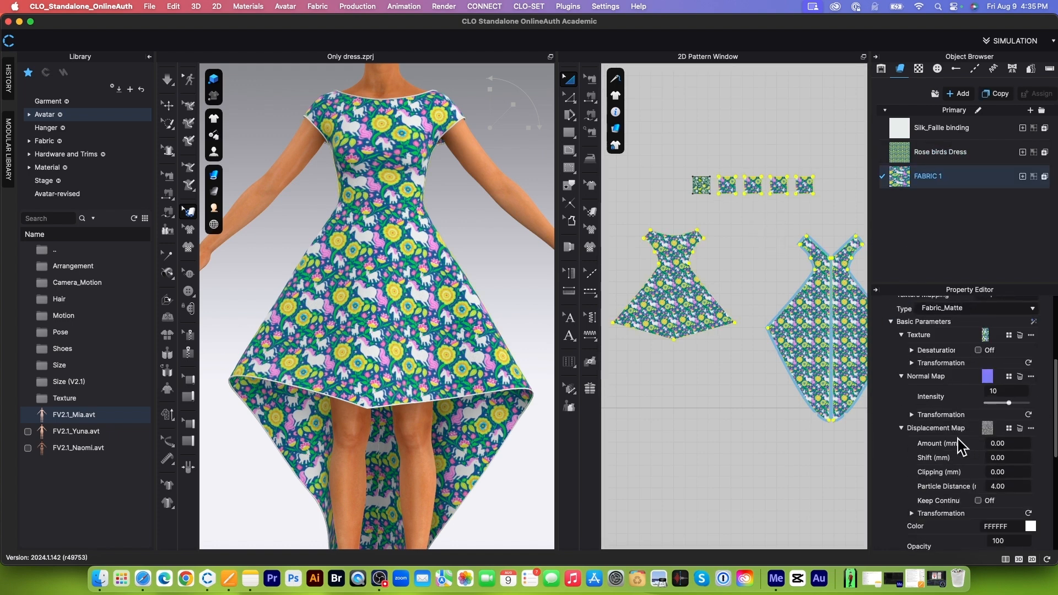
{"action": "scroll", "coordinate": [936, 452], "scroll_direction": "down", "scroll_amount": 5}
{"action": "scroll", "coordinate": [936, 449], "scroll_direction": "down", "scroll_amount": 4}
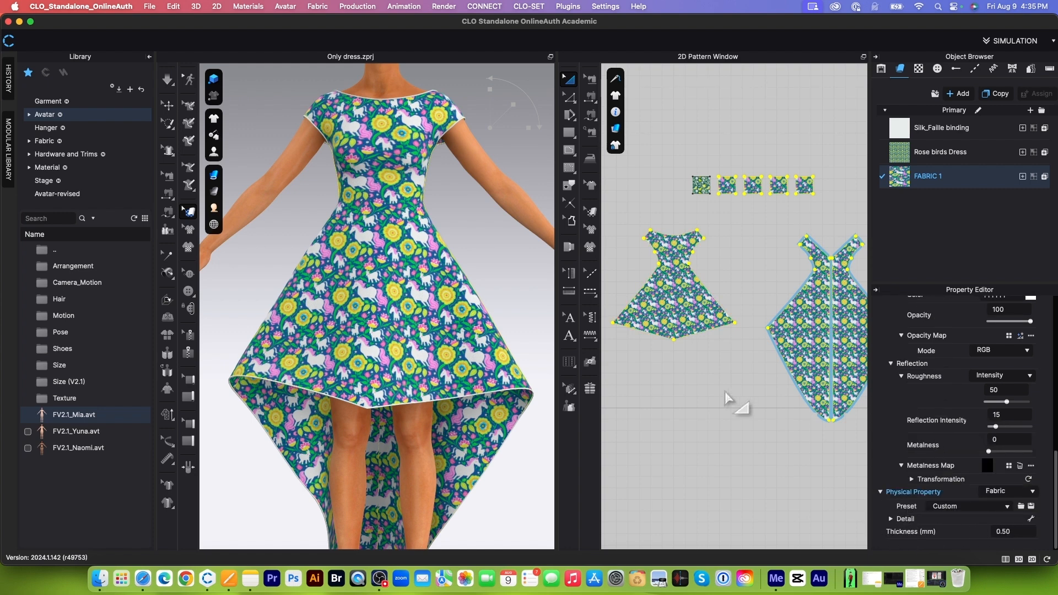
{"action": "left_click", "coordinate": [747, 264]}
{"action": "scroll", "coordinate": [747, 264], "scroll_direction": "down", "scroll_amount": 2}
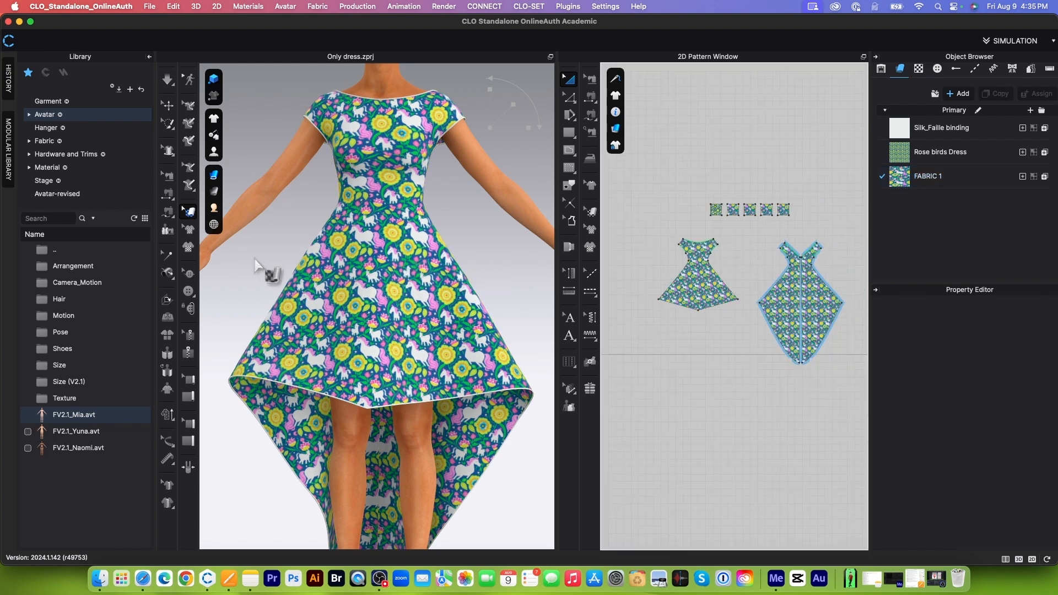
Step: Search the fabric library for silk fabrics
{"action": "left_click", "coordinate": [81, 141]}
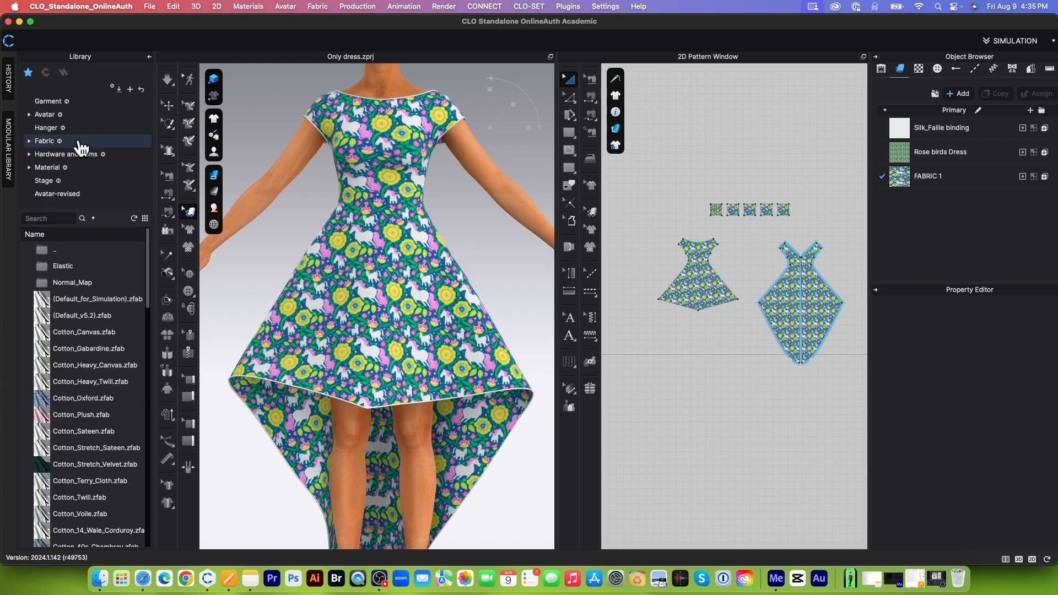
{"action": "left_click", "coordinate": [47, 217]}
{"action": "type", "text": "silk"}
{"action": "key", "text": "Return"}
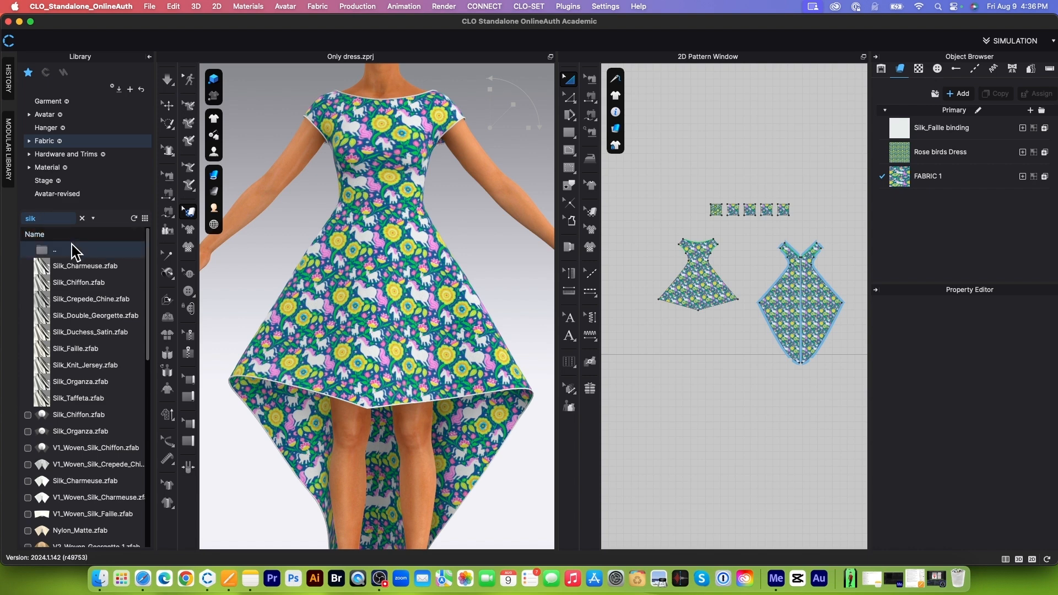
Step: Add the Silk_Charmeuse library fabric to the garment's fabric list and assign it to the front and back dress patterns
{"action": "mouse_move", "coordinate": [77, 265]}
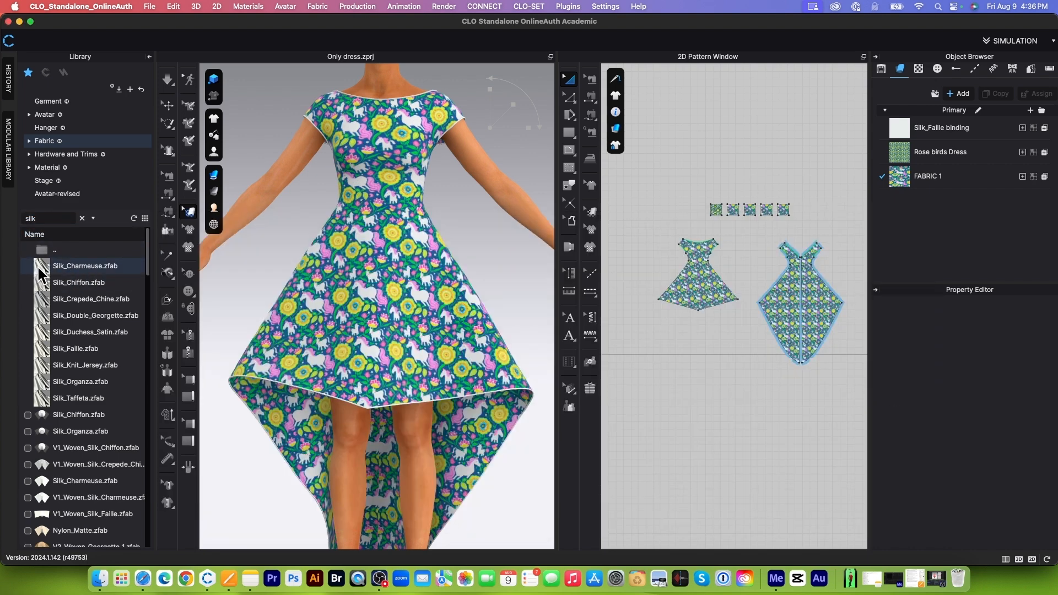
{"action": "left_click_drag", "start_coordinate": [77, 266], "coordinate": [896, 241]}
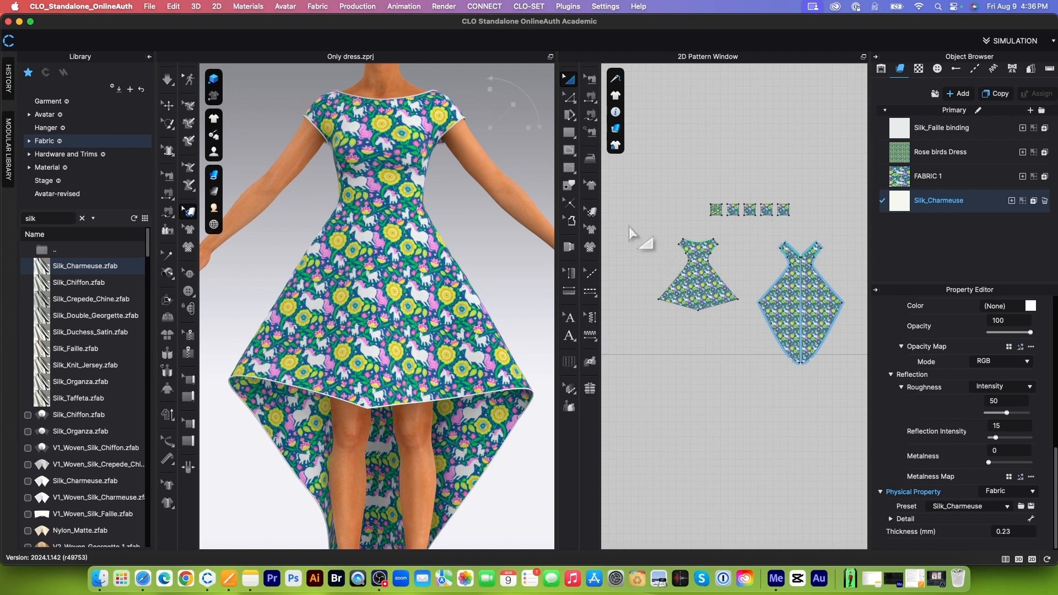
{"action": "left_click_drag", "start_coordinate": [632, 234], "coordinate": [851, 410]}
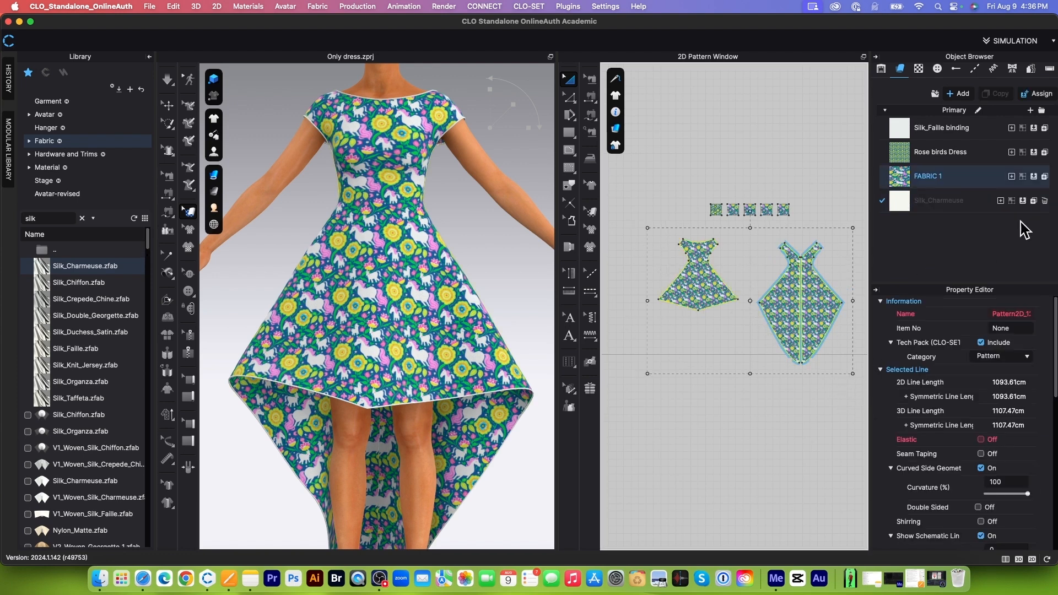
{"action": "left_click", "coordinate": [1032, 201]}
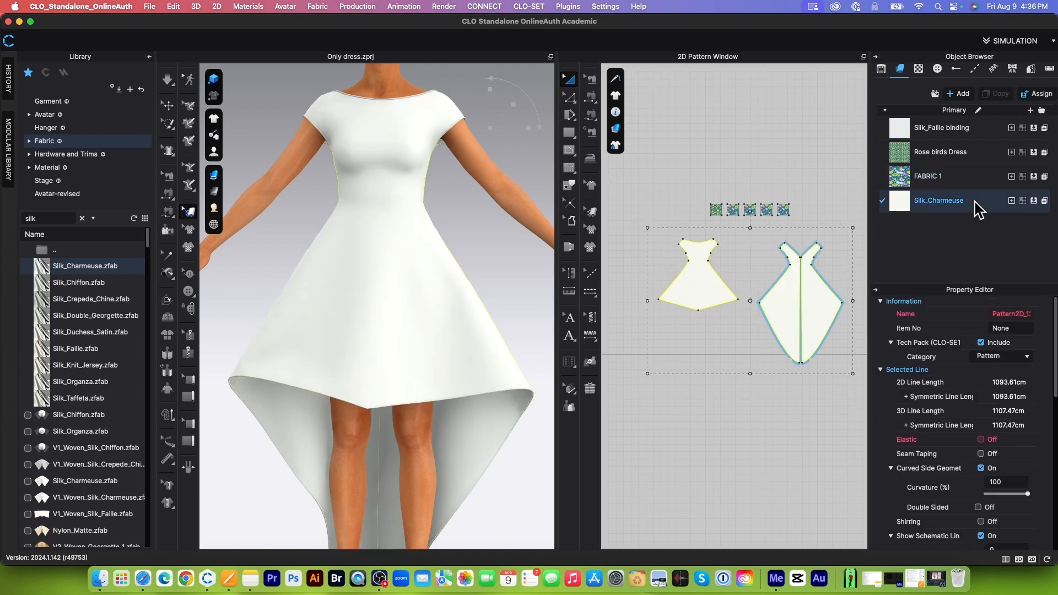
Step: Apply the AI-generated unicorn with roses denim texture to the Silk_Charmeuse fabric and close the AI Texture Generator
{"action": "left_click", "coordinate": [978, 210]}
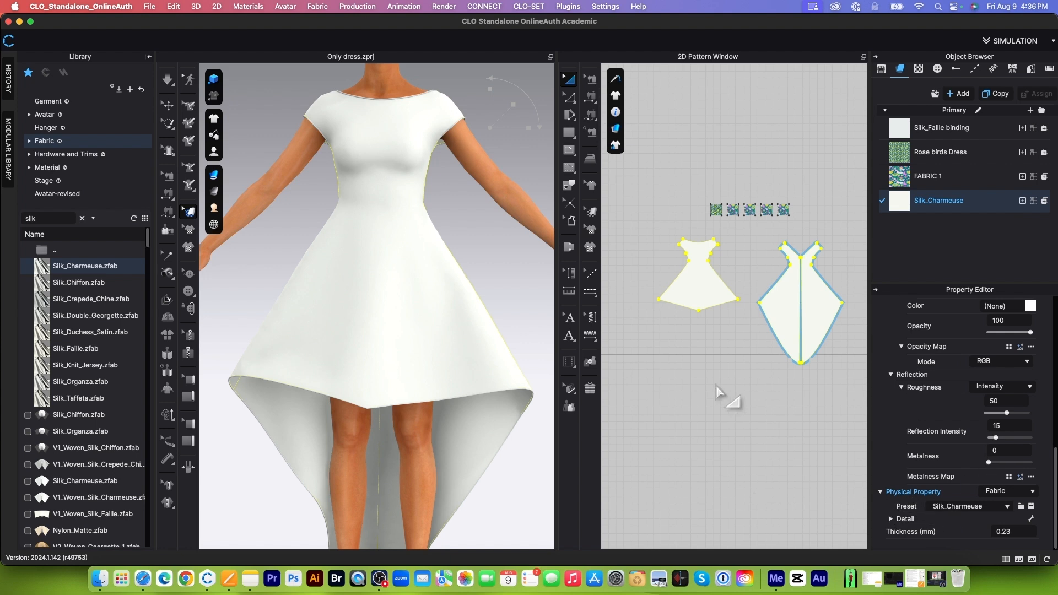
{"action": "scroll", "coordinate": [1041, 504], "scroll_direction": "up", "scroll_amount": 2}
{"action": "scroll", "coordinate": [1041, 435], "scroll_direction": "up", "scroll_amount": 8}
{"action": "left_click", "coordinate": [1033, 409]}
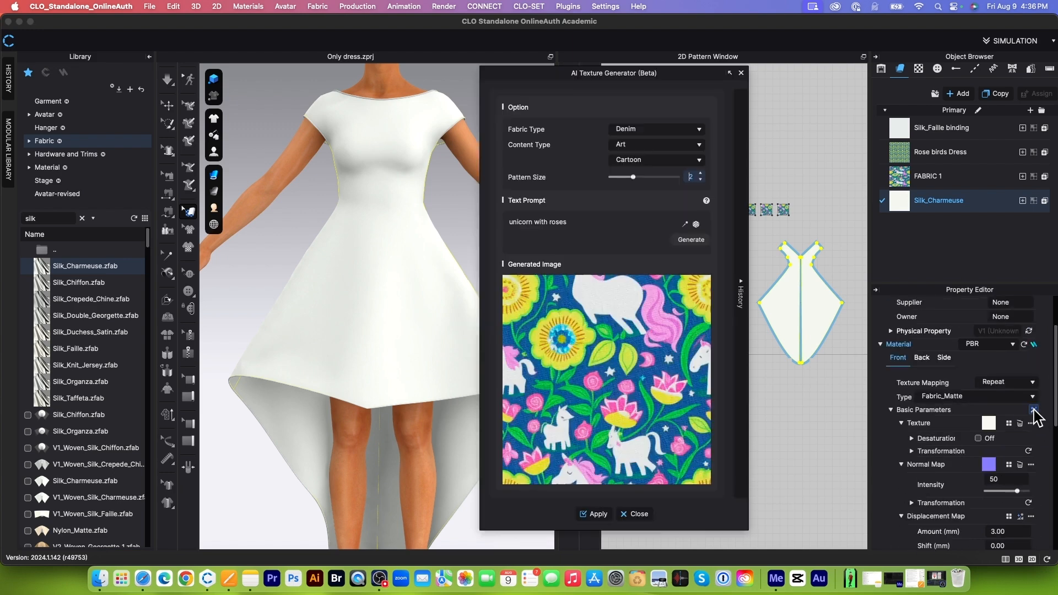
{"action": "left_click", "coordinate": [595, 514]}
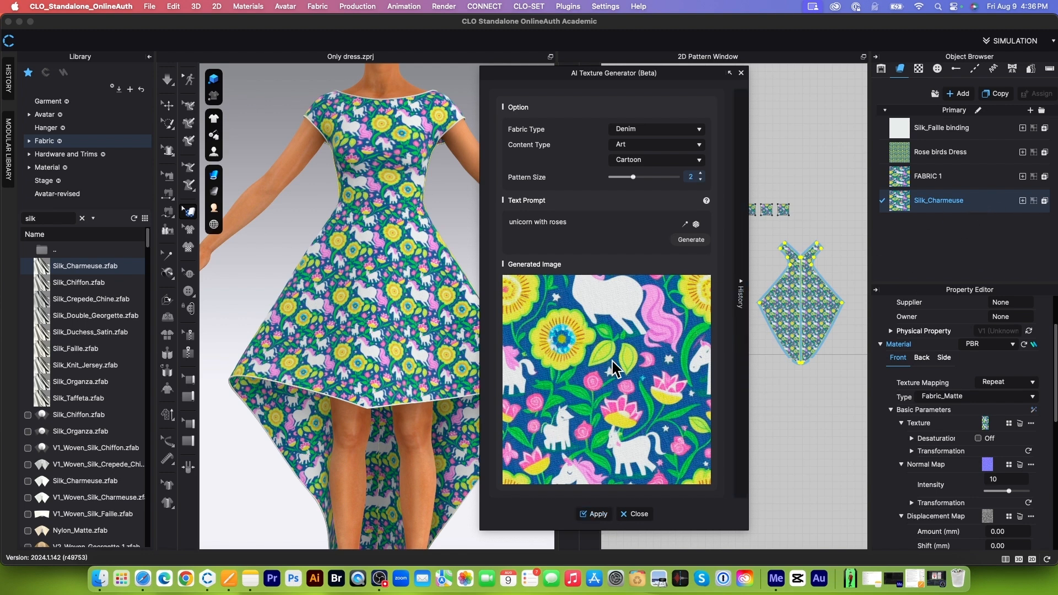
{"action": "left_click", "coordinate": [636, 514]}
{"action": "scroll", "coordinate": [833, 267], "scroll_direction": "up", "scroll_amount": 5}
{"action": "scroll", "coordinate": [711, 281], "scroll_direction": "down", "scroll_amount": 5}
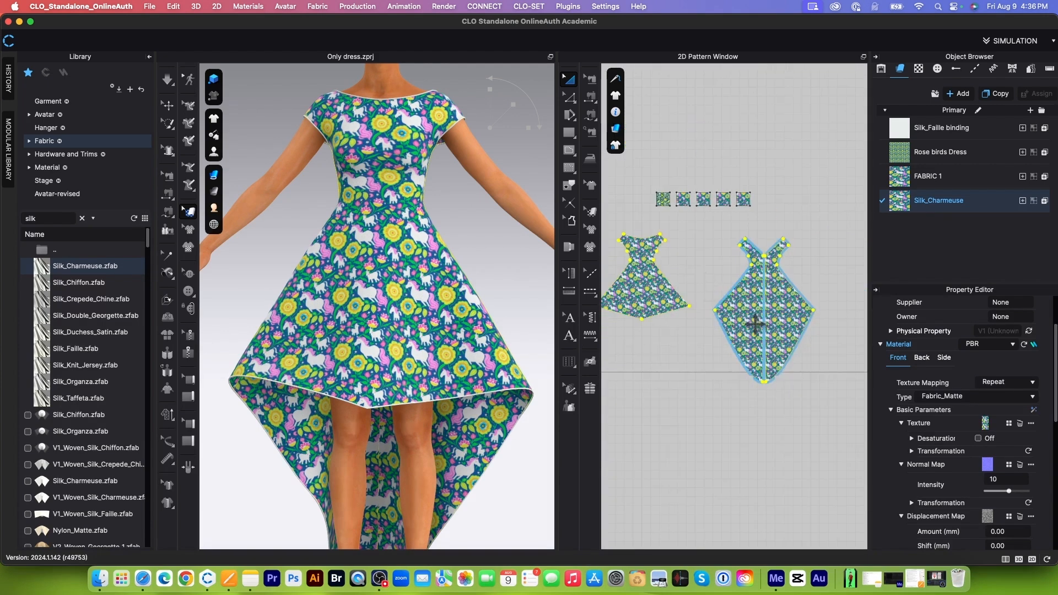
{"action": "scroll", "coordinate": [729, 377], "scroll_direction": "down", "scroll_amount": 1}
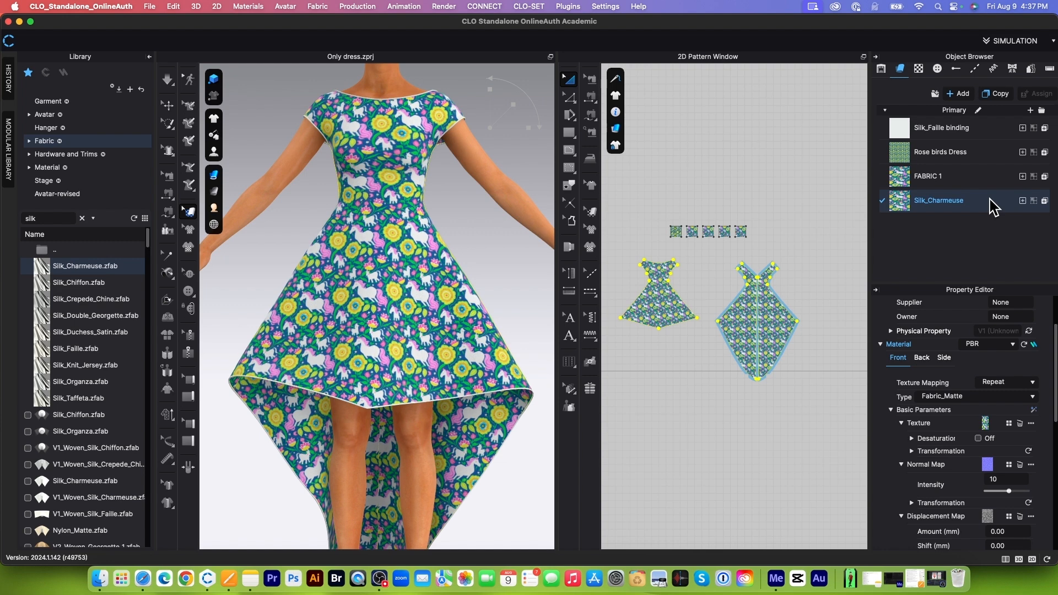
Step: Set the Silk_Charmeuse material type to Fabric_Silk/Satin and check the sheen on the 3D dress
{"action": "scroll", "coordinate": [901, 441], "scroll_direction": "up", "scroll_amount": 3}
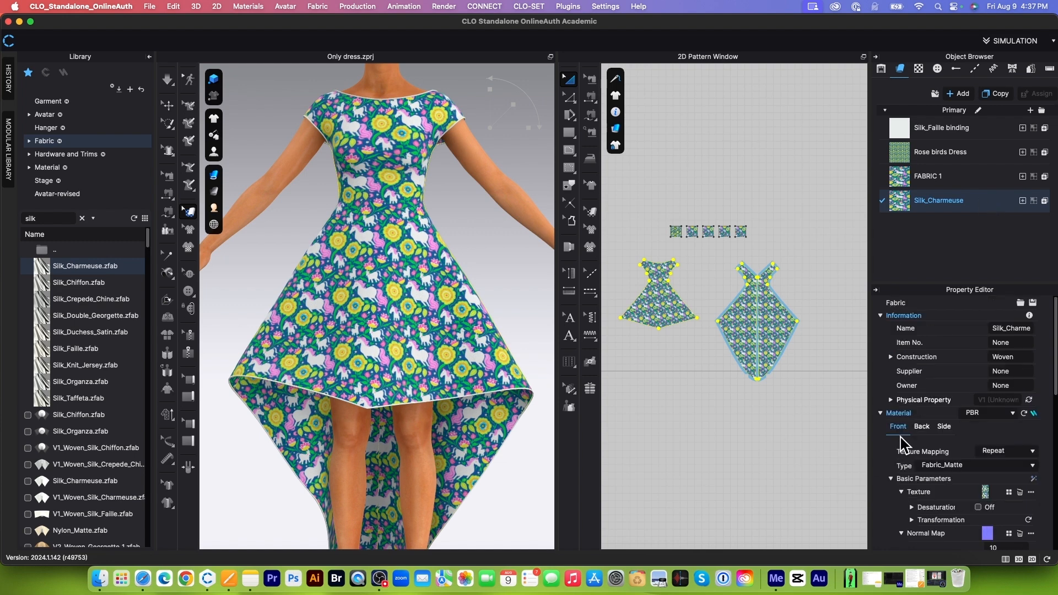
{"action": "left_click", "coordinate": [1032, 465]}
{"action": "left_click", "coordinate": [967, 361]}
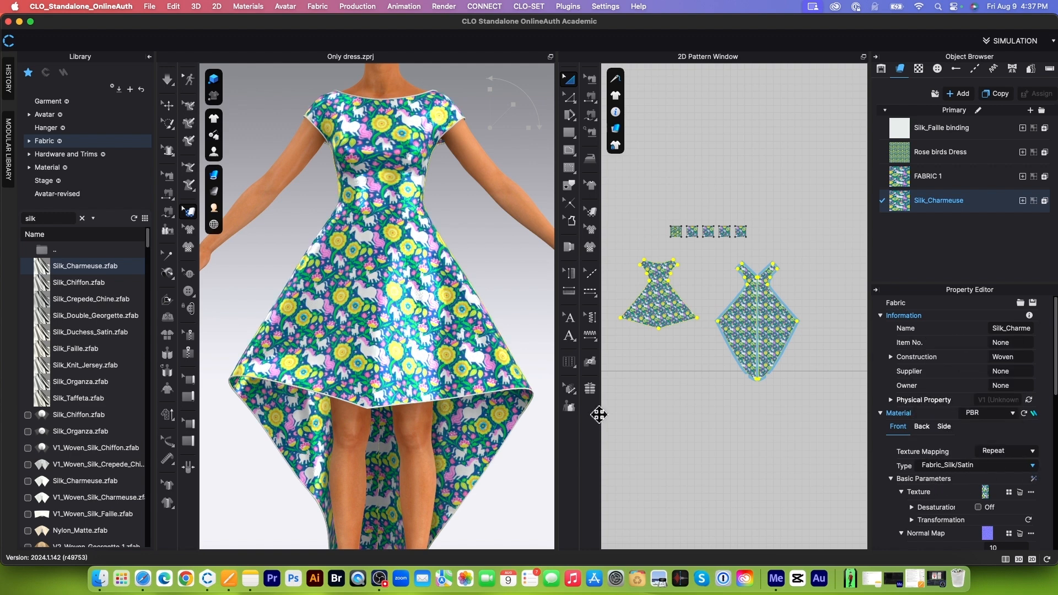
{"action": "scroll", "coordinate": [402, 267], "scroll_direction": "up", "scroll_amount": 3}
{"action": "scroll", "coordinate": [402, 268], "scroll_direction": "down", "scroll_amount": 5}
{"action": "right_click_drag", "start_coordinate": [484, 237], "coordinate": [411, 240]}
{"action": "key", "text": "2"}
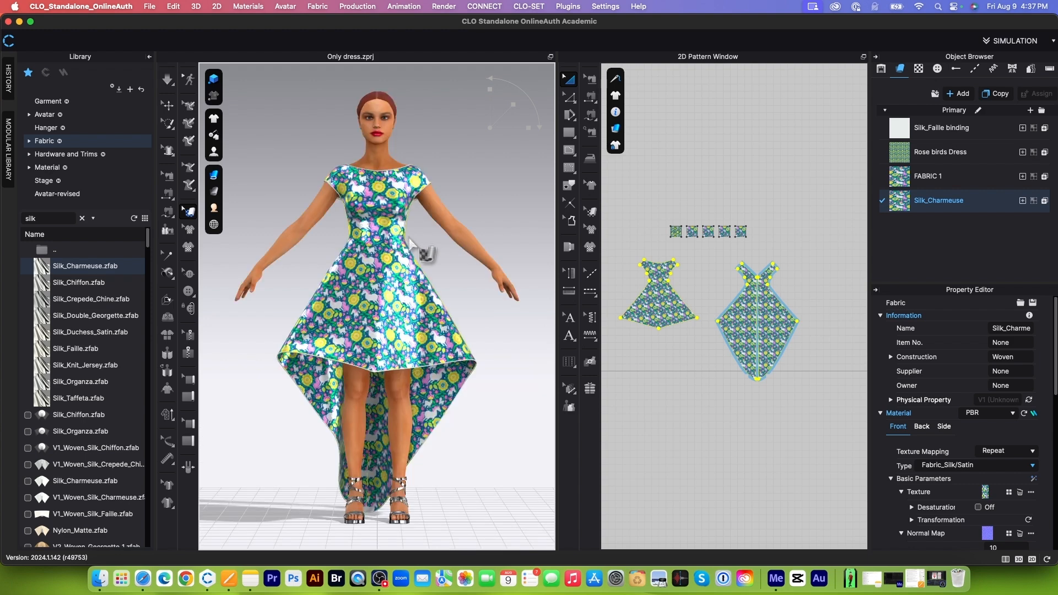
{"action": "scroll", "coordinate": [437, 277], "scroll_direction": "up", "scroll_amount": 5}
{"action": "scroll", "coordinate": [437, 277], "scroll_direction": "down", "scroll_amount": 4}
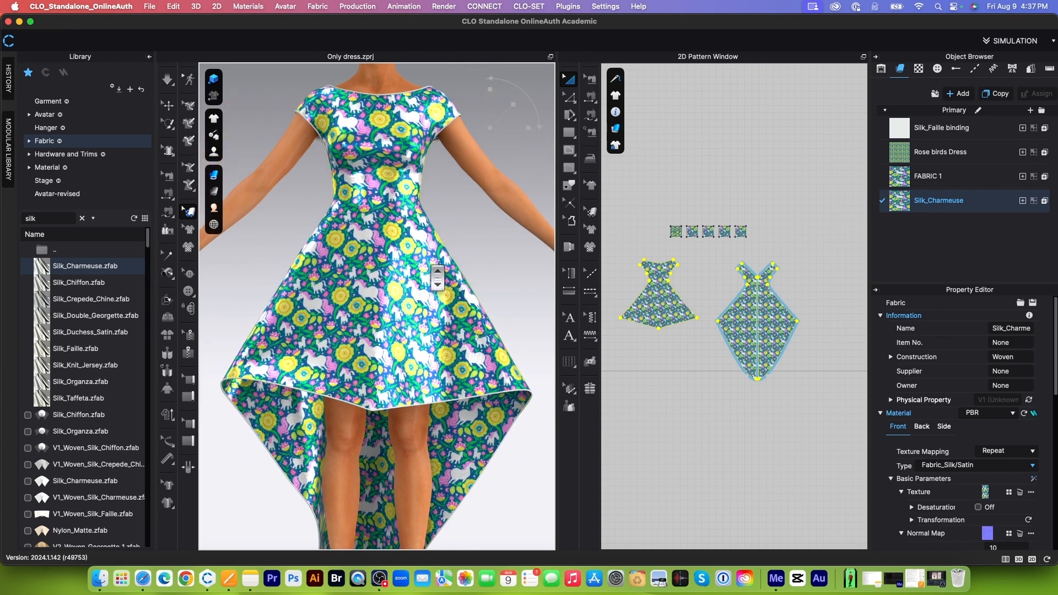
{"action": "scroll", "coordinate": [437, 278], "scroll_direction": "down", "scroll_amount": 5}
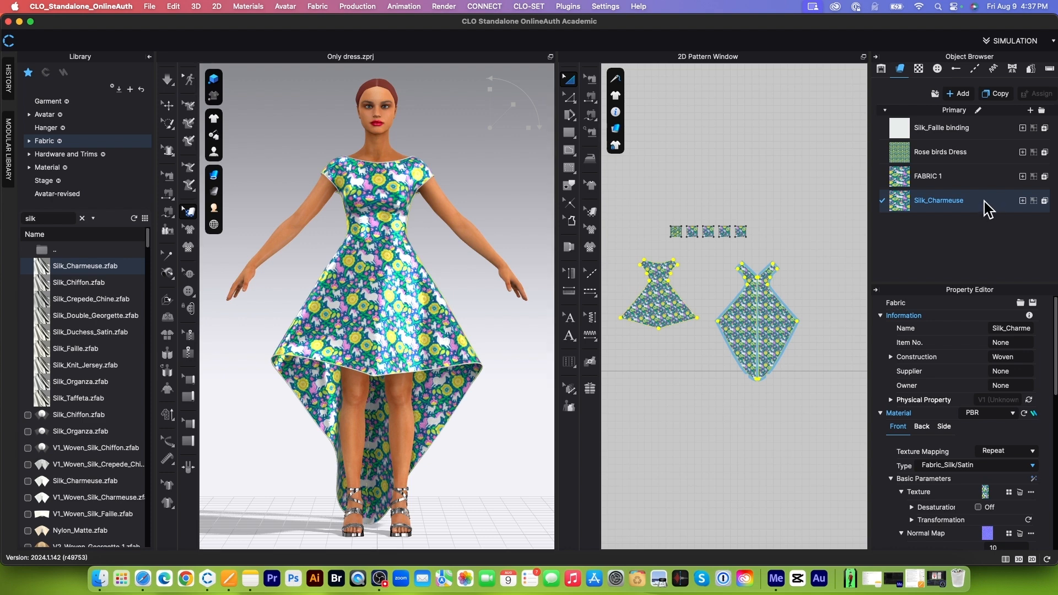
Step: Generate a new unicorn with roses texture with the Chiffon fabric type and apply it to Silk_Charmeuse
{"action": "left_click", "coordinate": [1034, 479]}
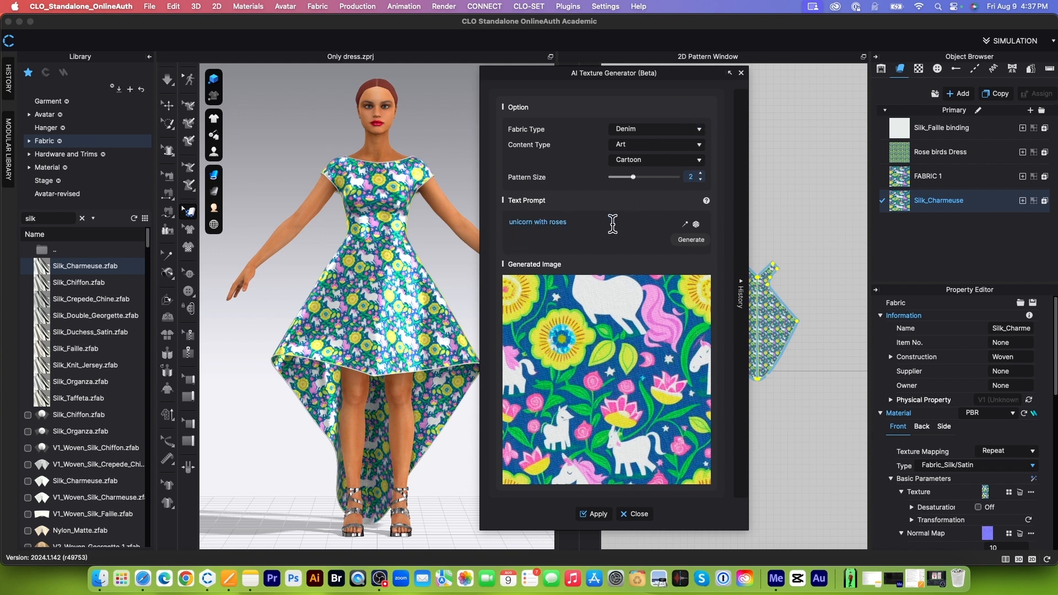
{"action": "left_click", "coordinate": [700, 130]}
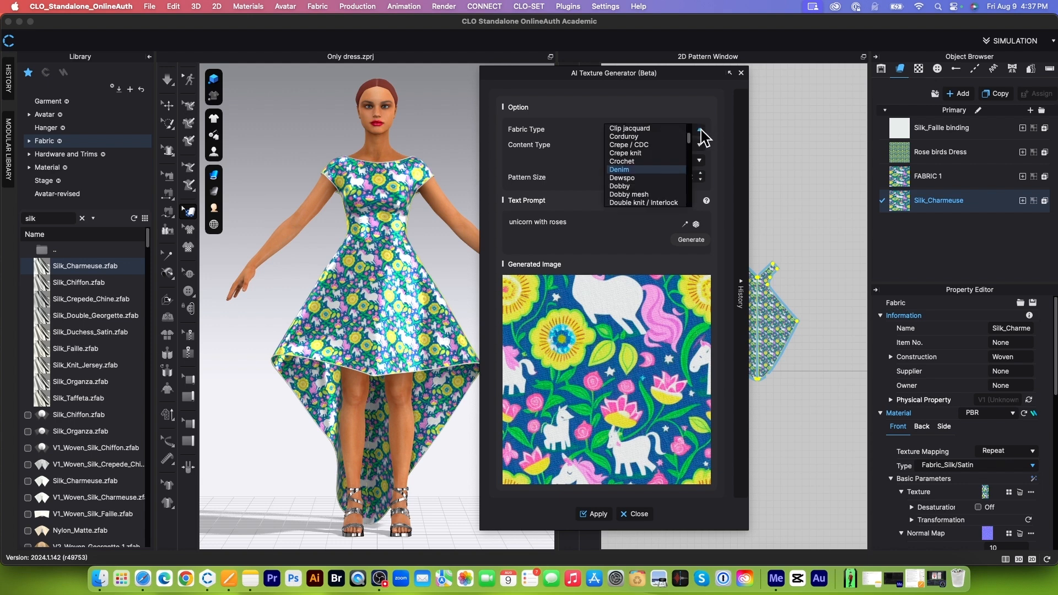
{"action": "scroll", "coordinate": [655, 178], "scroll_direction": "up", "scroll_amount": 2}
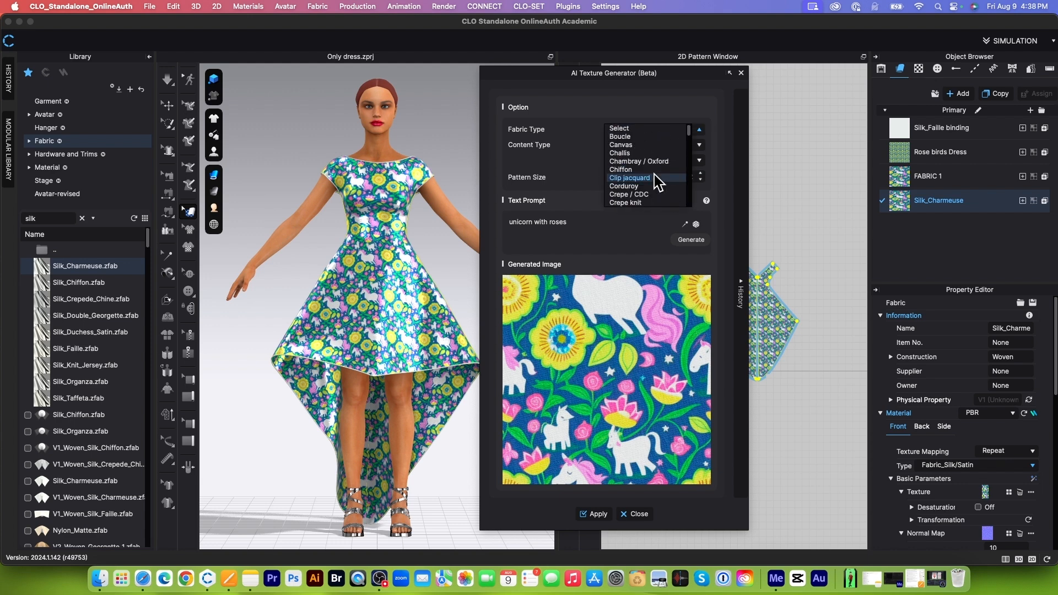
{"action": "left_click", "coordinate": [621, 169]}
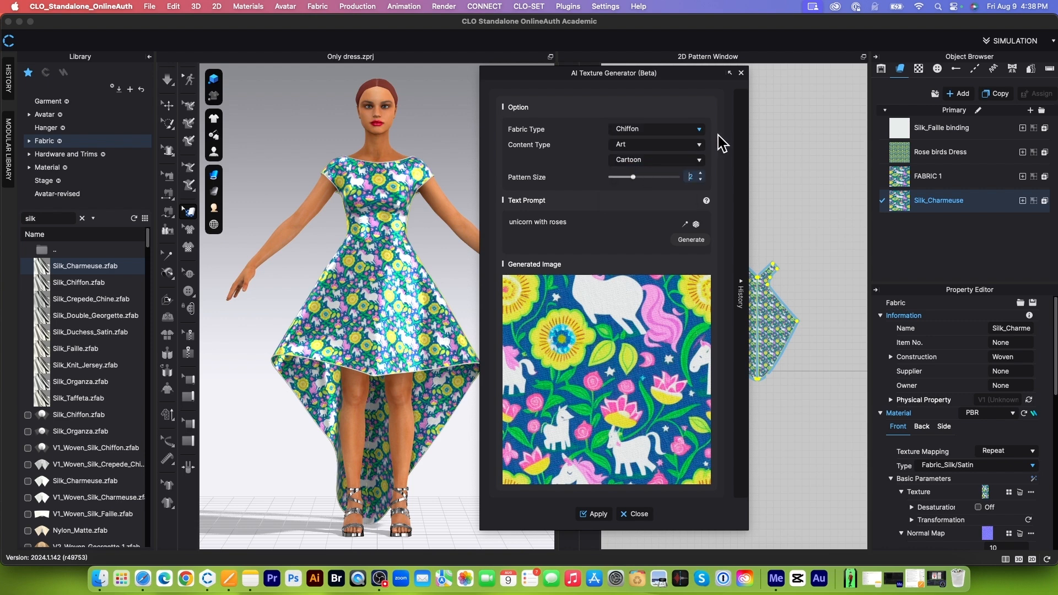
{"action": "left_click", "coordinate": [692, 240]}
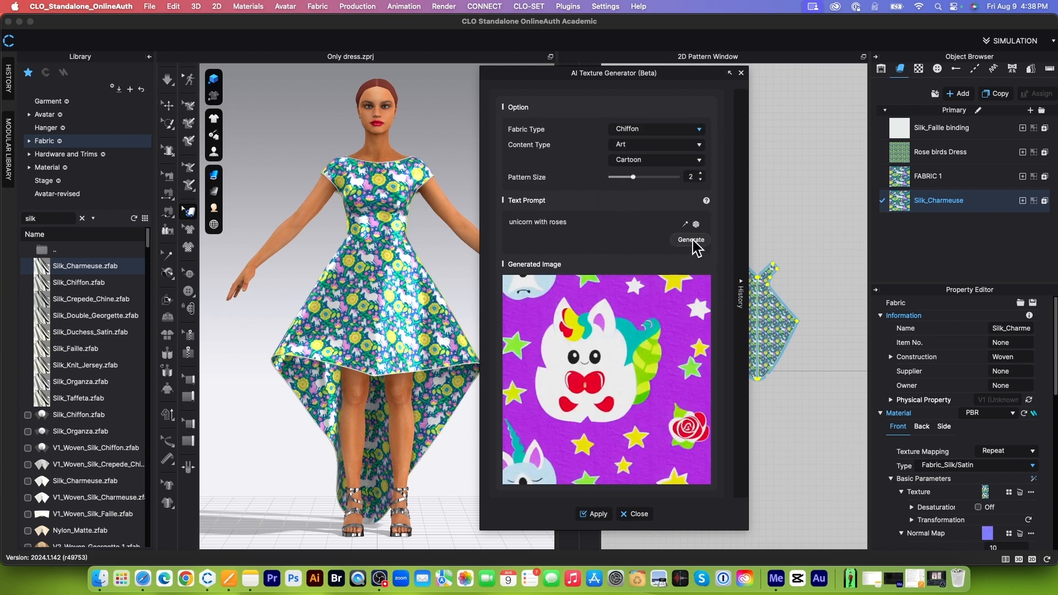
{"action": "left_click", "coordinate": [596, 514]}
Step: Inspect the chiffon unicorn print and its transparency on the dress, and close the AI Texture Generator
{"action": "scroll", "coordinate": [431, 308], "scroll_direction": "up", "scroll_amount": 2}
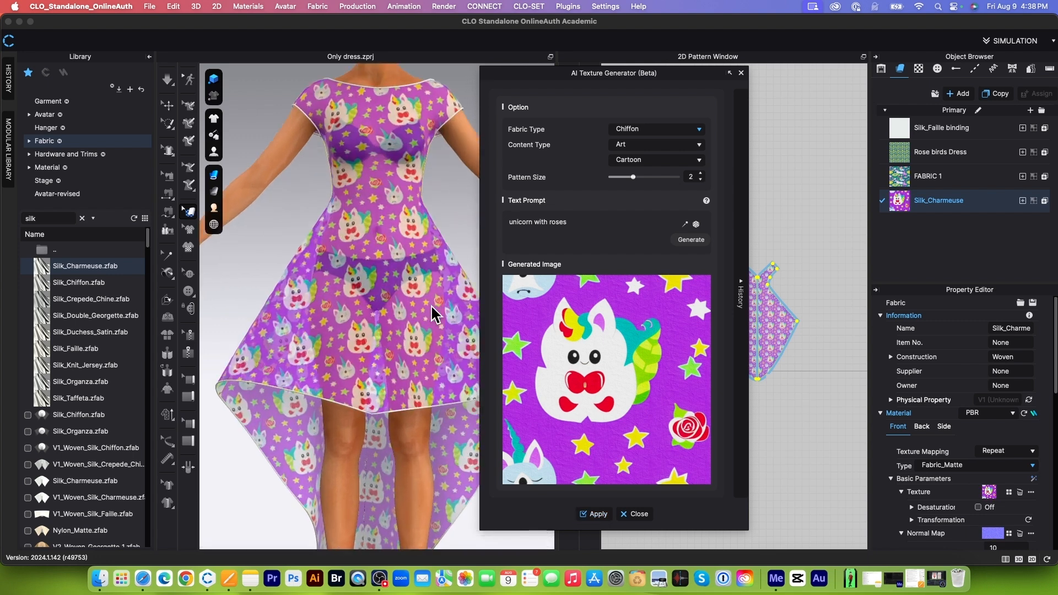
{"action": "scroll", "coordinate": [431, 307], "scroll_direction": "down", "scroll_amount": 2}
{"action": "scroll", "coordinate": [435, 306], "scroll_direction": "up", "scroll_amount": 5}
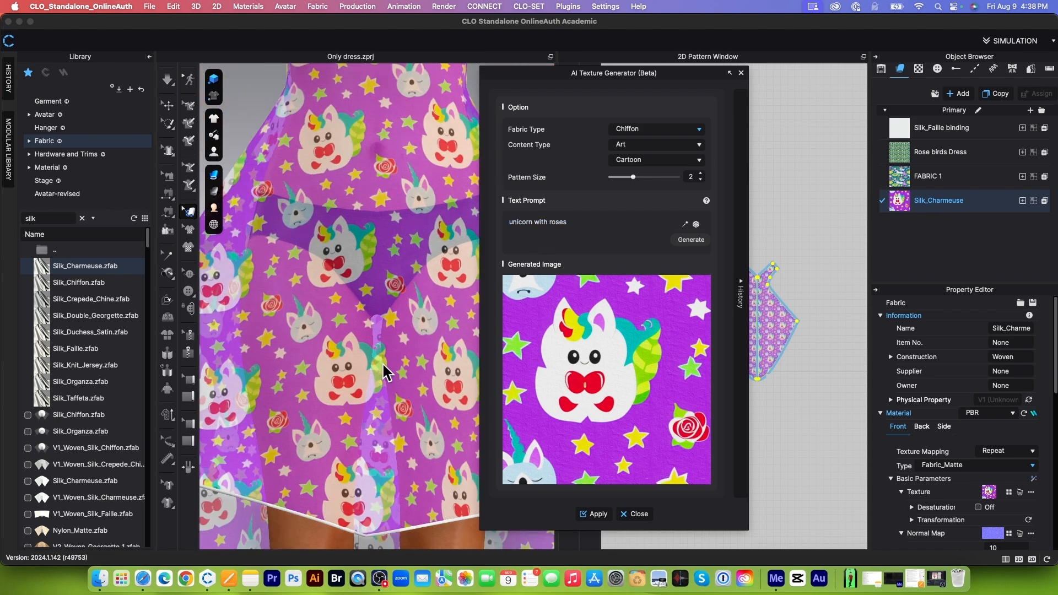
{"action": "scroll", "coordinate": [382, 362], "scroll_direction": "down", "scroll_amount": 4}
{"action": "right_click_drag", "start_coordinate": [382, 362], "coordinate": [417, 374]}
{"action": "scroll", "coordinate": [392, 334], "scroll_direction": "up", "scroll_amount": 2}
{"action": "scroll", "coordinate": [392, 342], "scroll_direction": "down", "scroll_amount": 2}
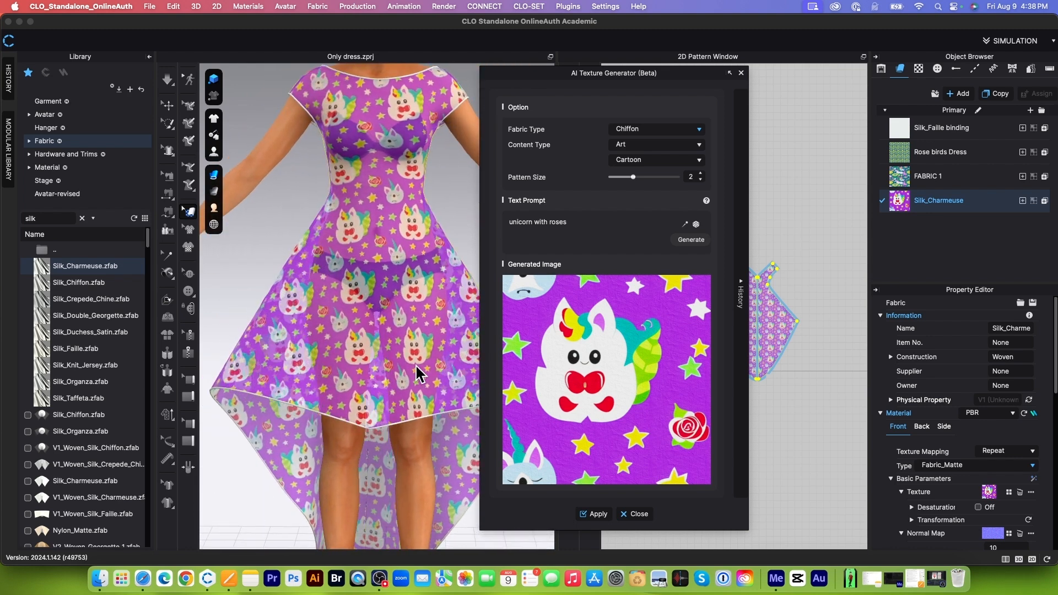
{"action": "scroll", "coordinate": [416, 372], "scroll_direction": "down", "scroll_amount": 5}
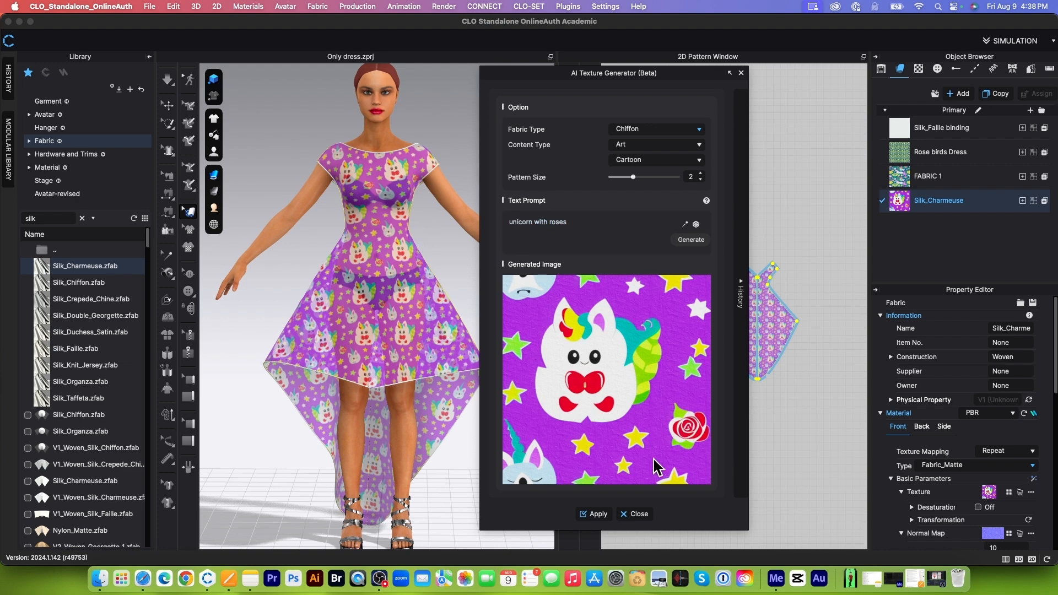
{"action": "left_click", "coordinate": [638, 514]}
Step: Assign the Silk_Charmeuse fabric to the third square in the row of swatch patterns
{"action": "scroll", "coordinate": [730, 281], "scroll_direction": "up", "scroll_amount": 3}
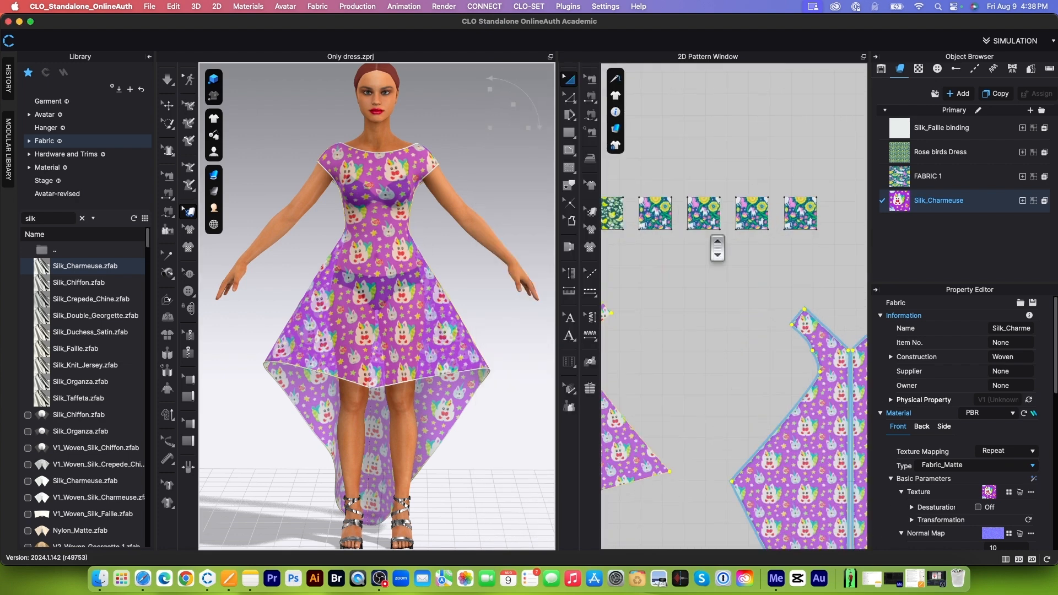
{"action": "left_click", "coordinate": [707, 205]}
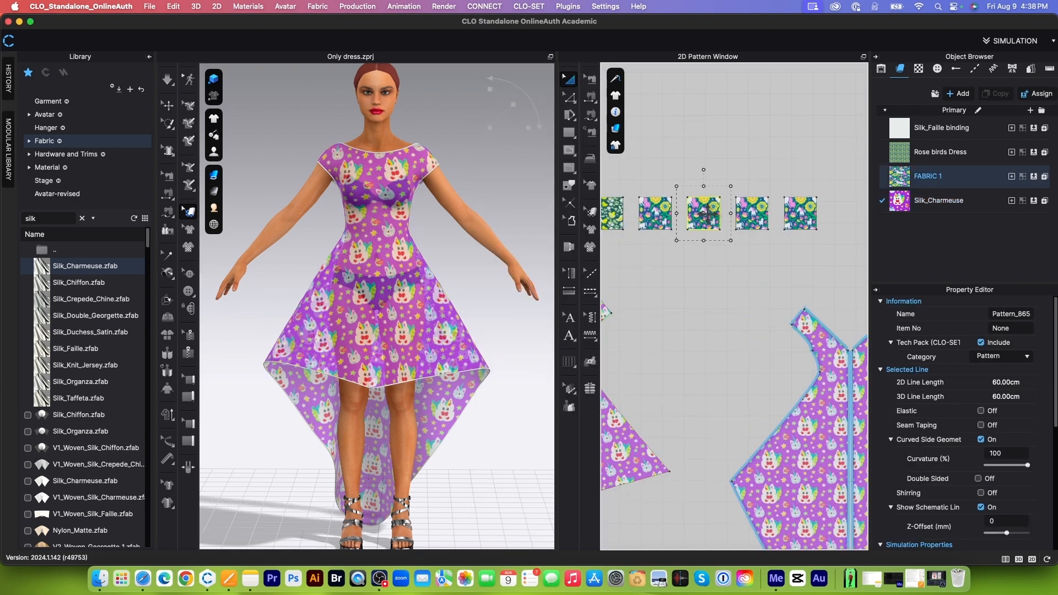
{"action": "left_click", "coordinate": [1043, 200]}
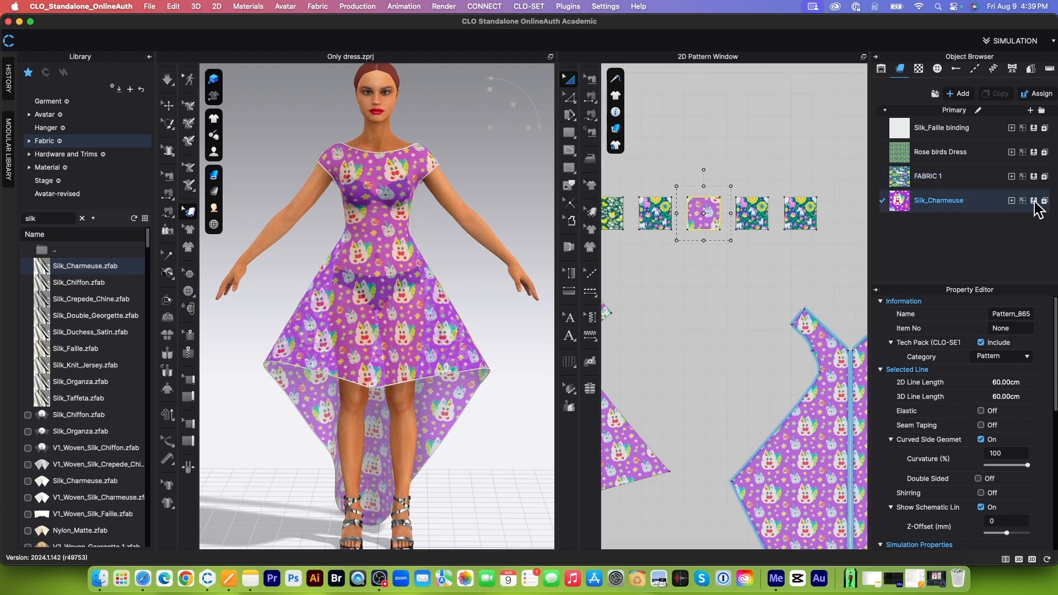
{"action": "left_click", "coordinate": [695, 295]}
{"action": "scroll", "coordinate": [698, 276], "scroll_direction": "down", "scroll_amount": 2}
{"action": "scroll", "coordinate": [699, 276], "scroll_direction": "down", "scroll_amount": 1}
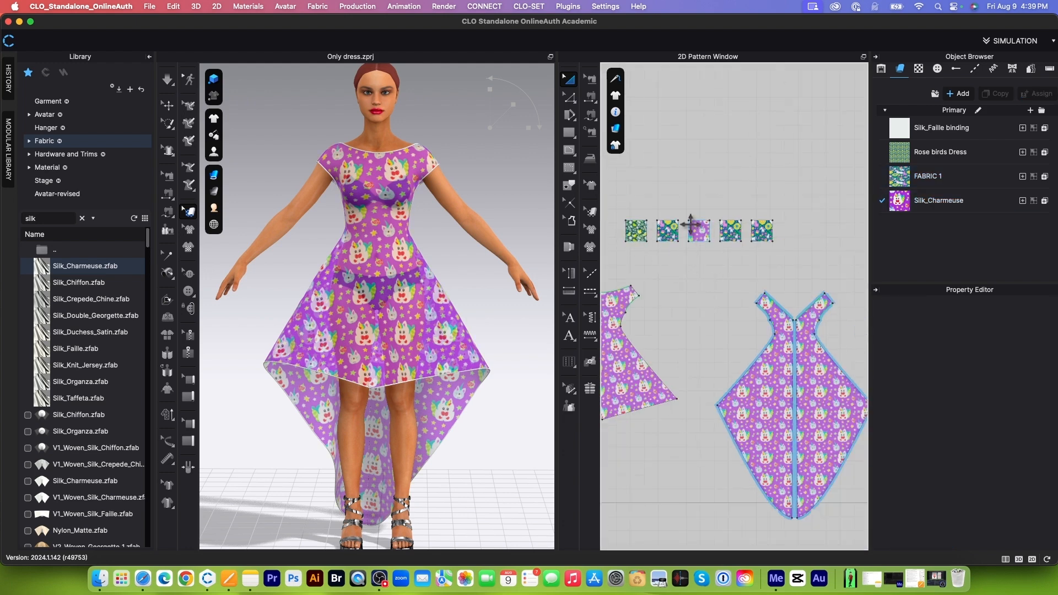
Step: Duplicate the Silk_Charmeuse fabric in the fabric list
{"action": "scroll", "coordinate": [503, 343], "scroll_direction": "up", "scroll_amount": 2}
{"action": "scroll", "coordinate": [710, 274], "scroll_direction": "down", "scroll_amount": 3}
{"action": "scroll", "coordinate": [738, 273], "scroll_direction": "up", "scroll_amount": 4}
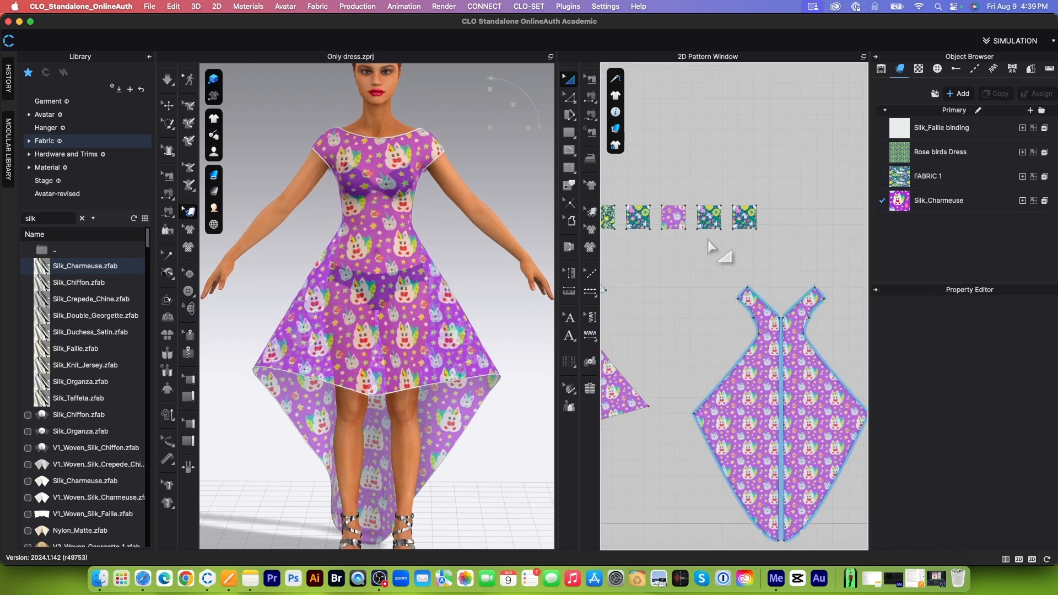
{"action": "left_click", "coordinate": [991, 201]}
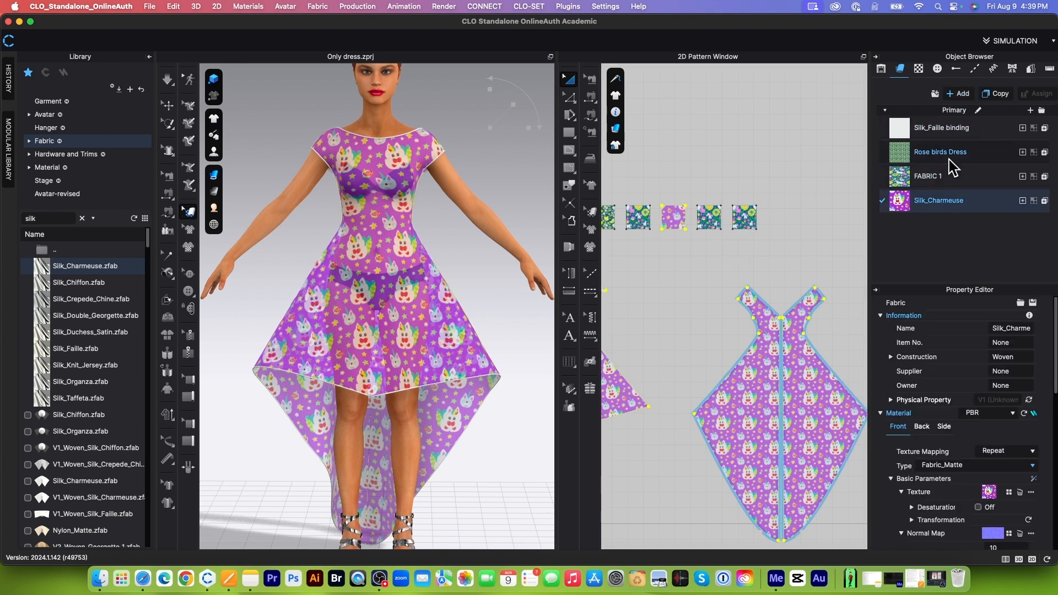
{"action": "scroll", "coordinate": [972, 519], "scroll_direction": "down", "scroll_amount": 10}
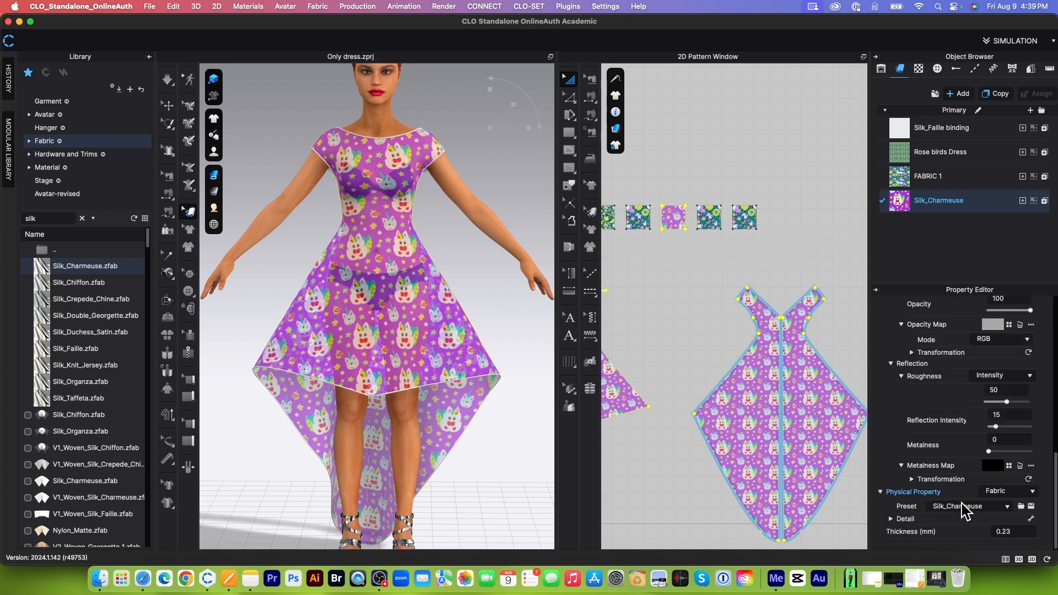
{"action": "left_click", "coordinate": [996, 94]}
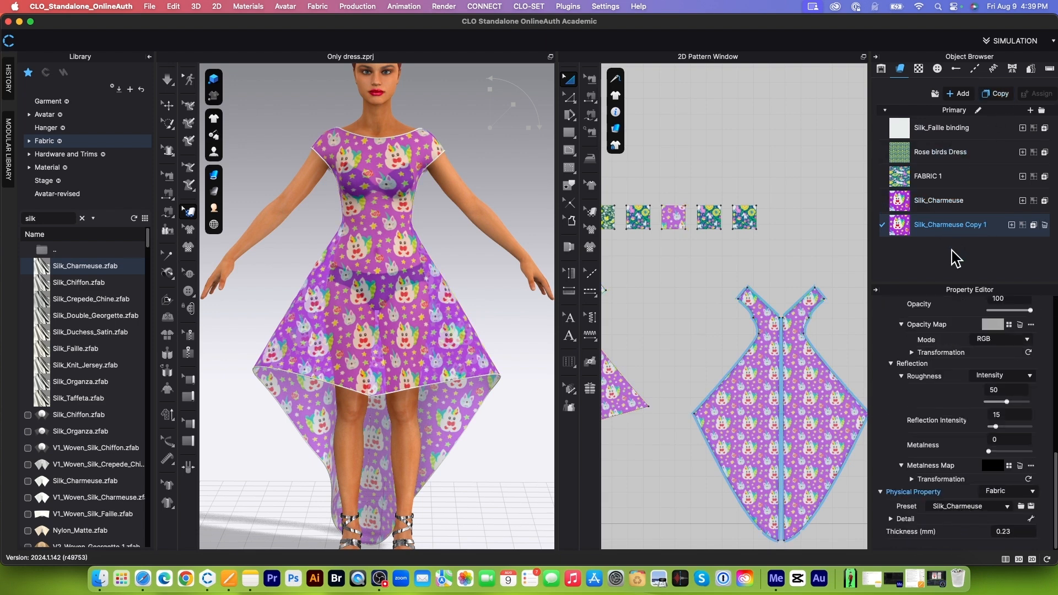
{"action": "left_click", "coordinate": [960, 94]}
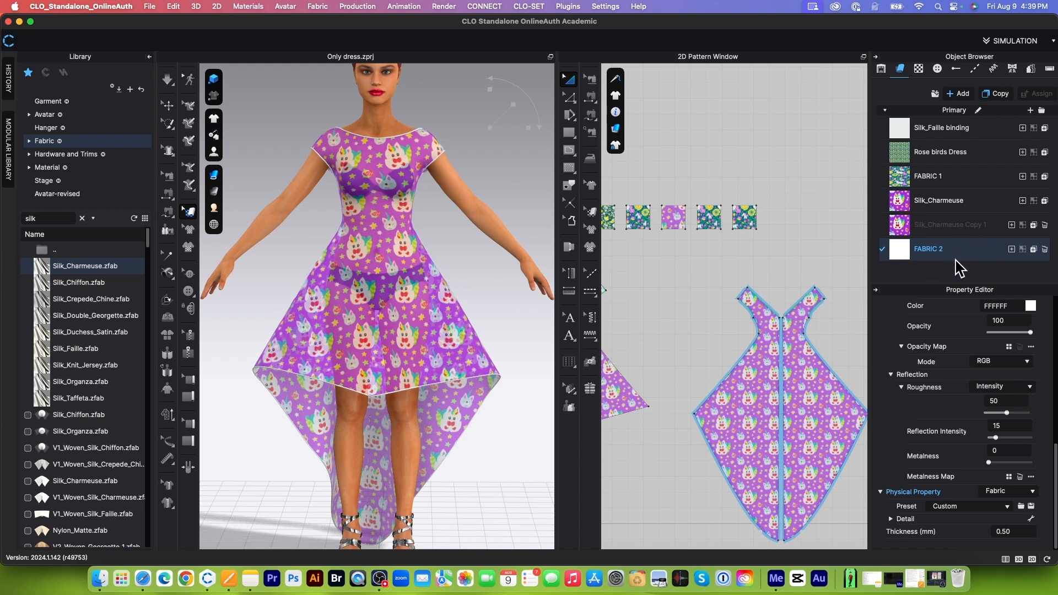
{"action": "left_click", "coordinate": [1044, 249]}
{"action": "left_click", "coordinate": [960, 226]}
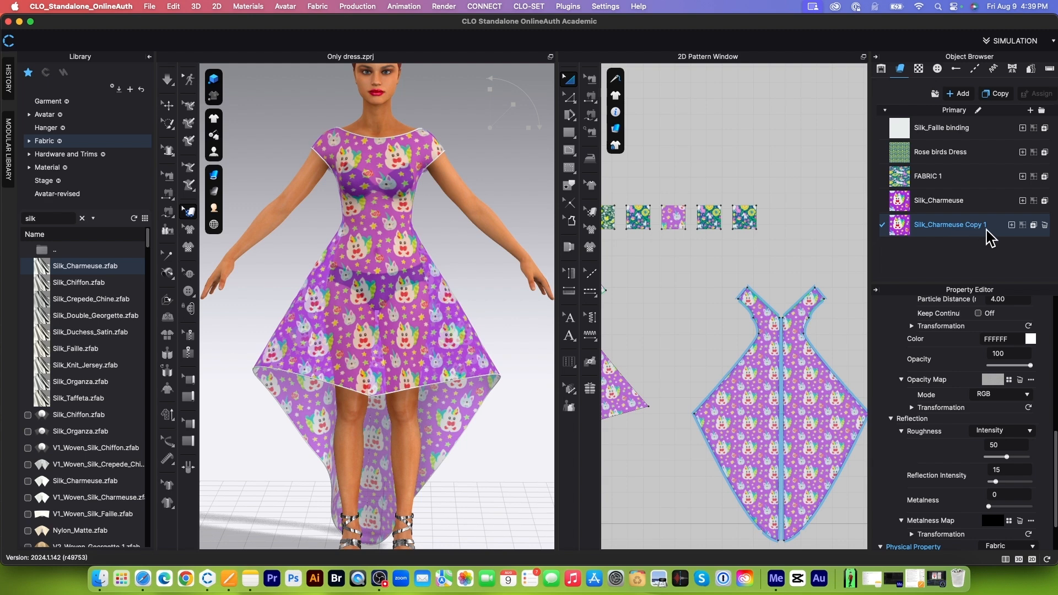
Step: Generate a new unicorn with roses AI texture for Silk_Charmeuse Copy 1 using the Lace fabric type
{"action": "scroll", "coordinate": [1038, 460], "scroll_direction": "down", "scroll_amount": 3}
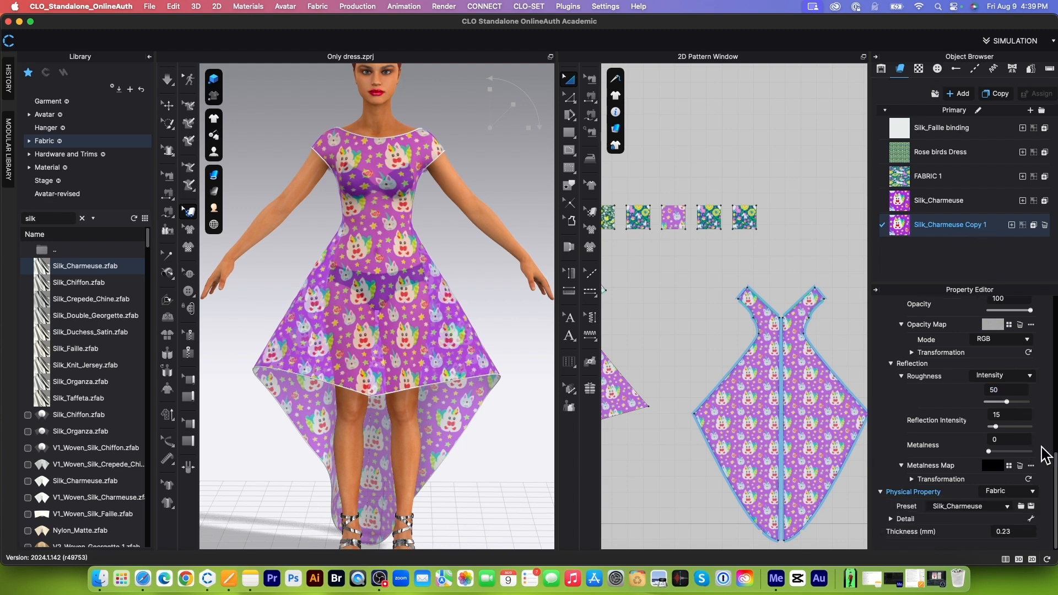
{"action": "scroll", "coordinate": [1035, 468], "scroll_direction": "up", "scroll_amount": 5}
{"action": "scroll", "coordinate": [1044, 447], "scroll_direction": "up", "scroll_amount": 8}
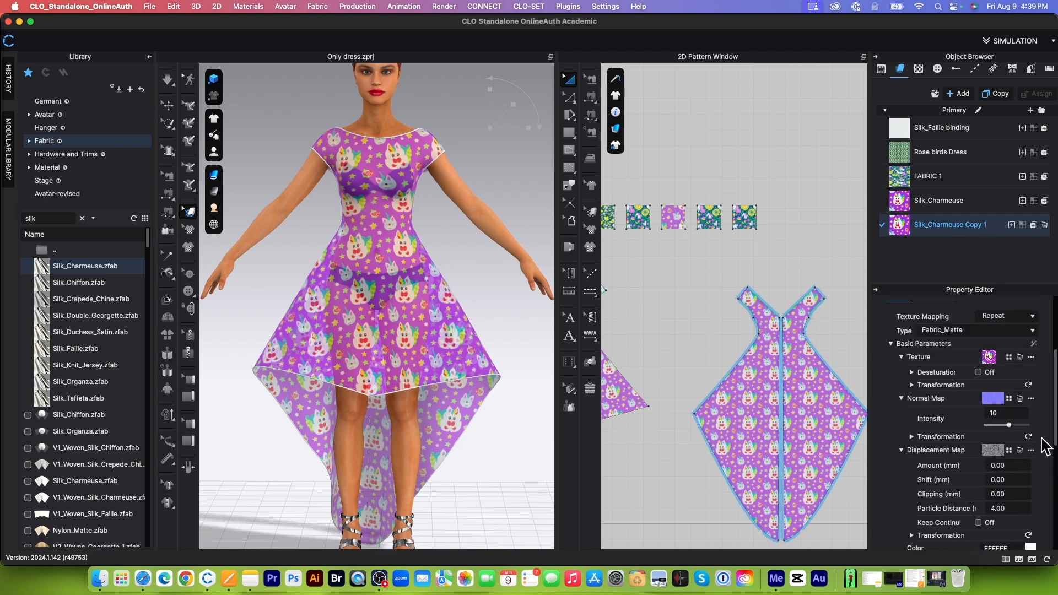
{"action": "left_click", "coordinate": [1033, 344]}
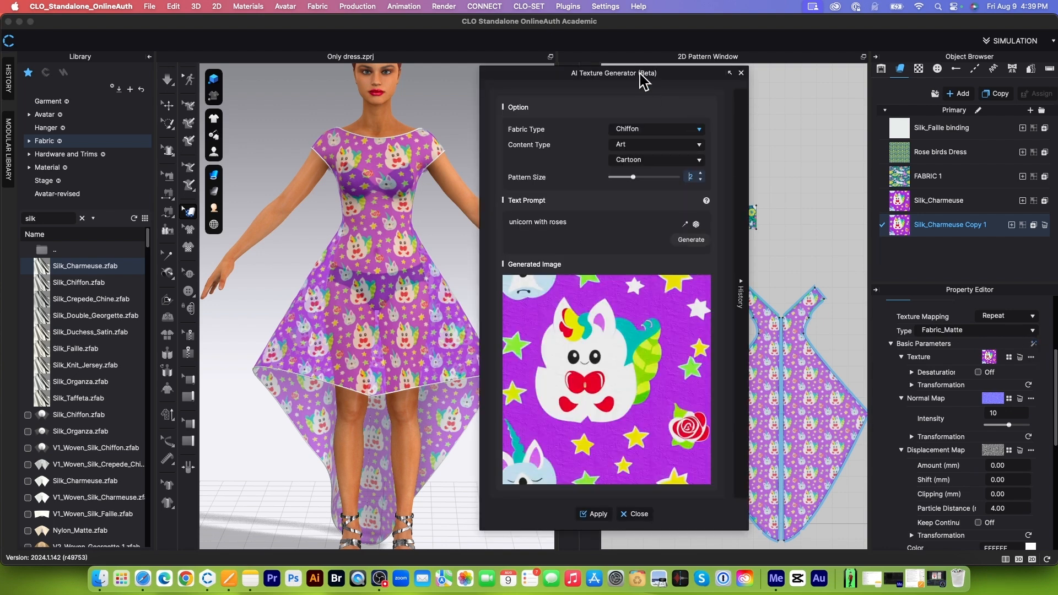
{"action": "left_click", "coordinate": [699, 134]}
{"action": "scroll", "coordinate": [650, 176], "scroll_direction": "down", "scroll_amount": 5}
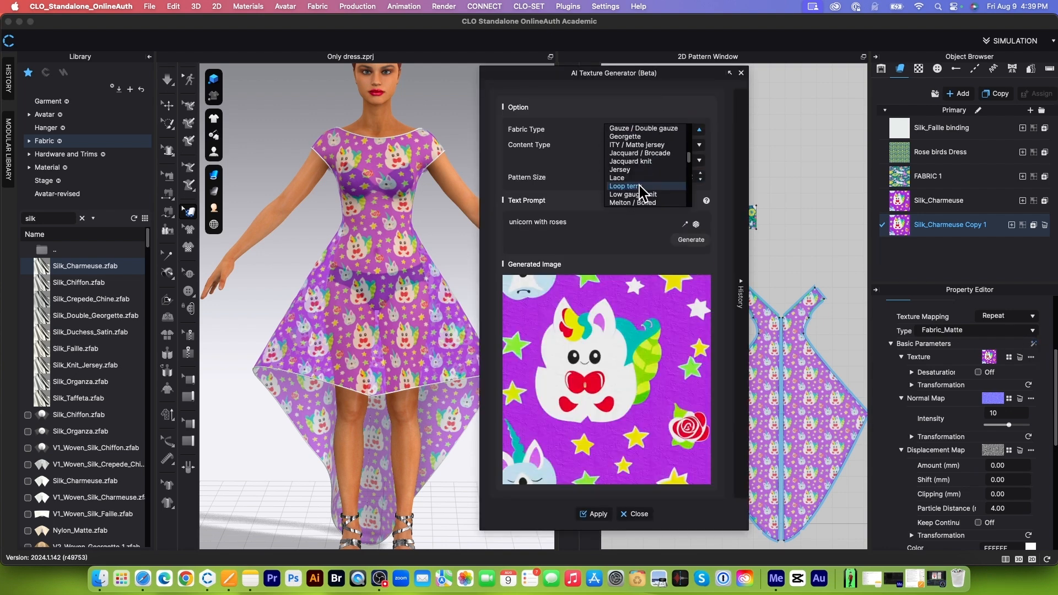
{"action": "left_click", "coordinate": [620, 177]}
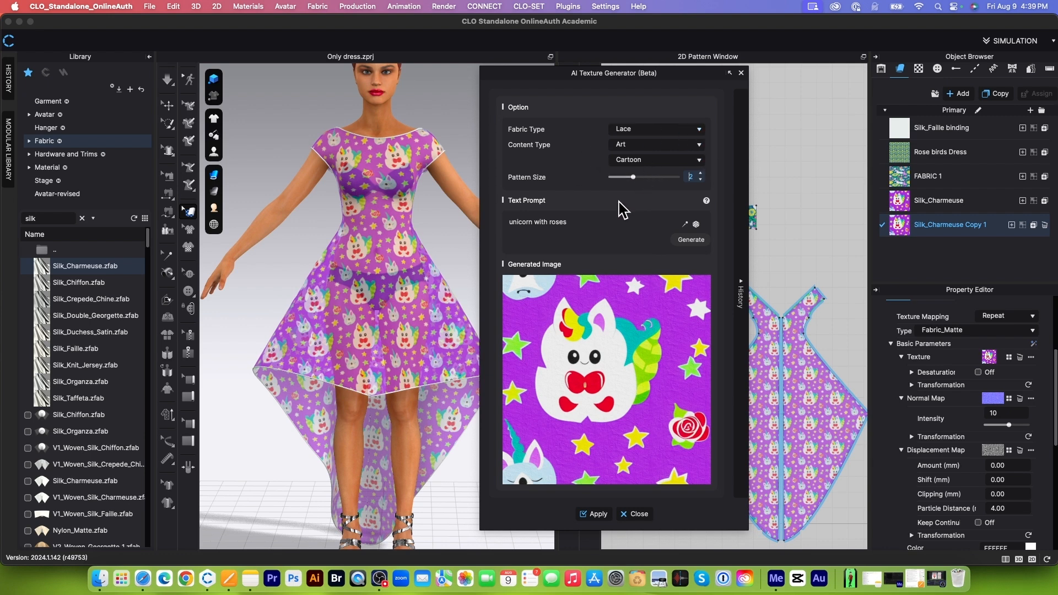
{"action": "left_click", "coordinate": [596, 217]}
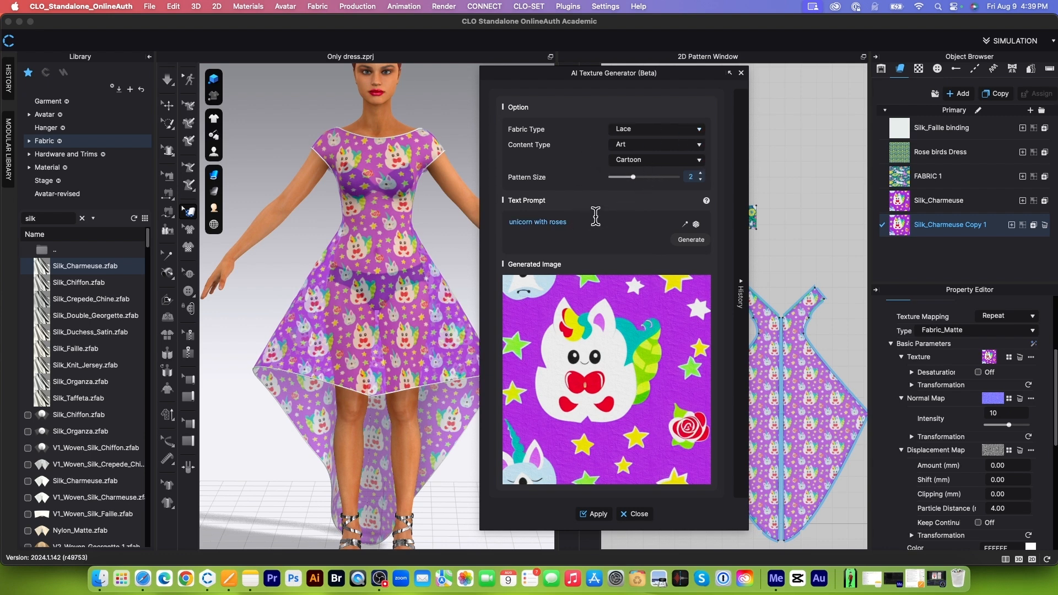
{"action": "left_click", "coordinate": [697, 241]}
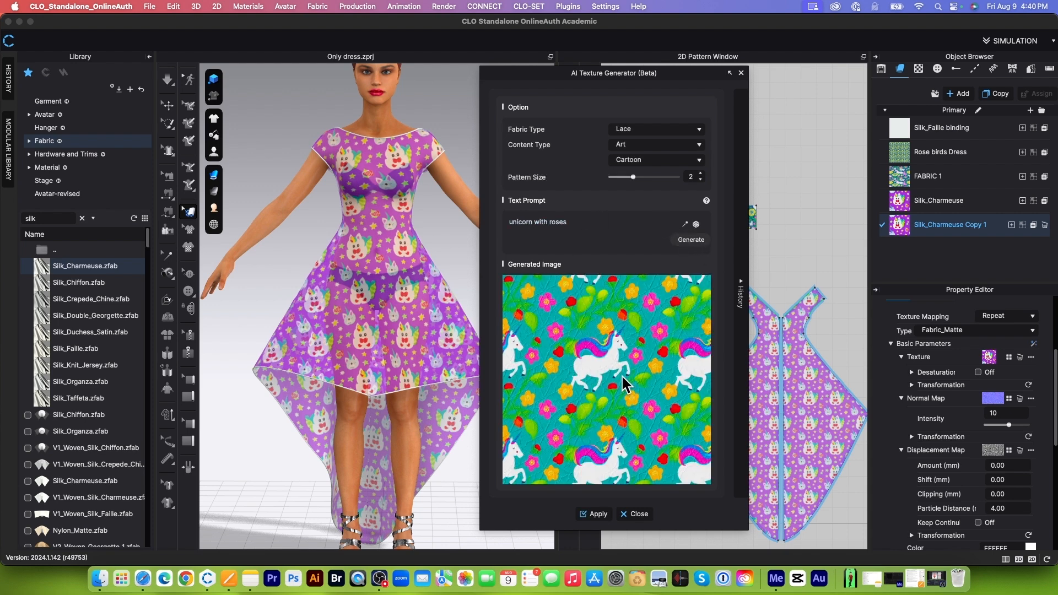
Step: Apply the generated lace texture to Silk_Charmeuse Copy 1 and close the AI Texture Generator
{"action": "left_click", "coordinate": [597, 514]}
{"action": "left_click_drag", "start_coordinate": [691, 75], "coordinate": [708, 43]}
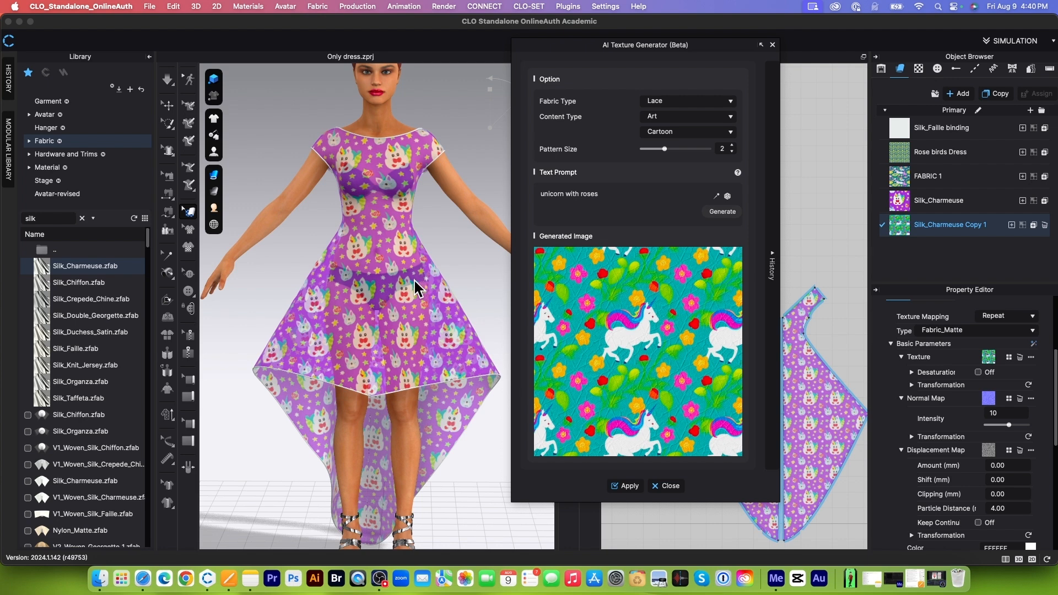
{"action": "left_click", "coordinate": [669, 487]}
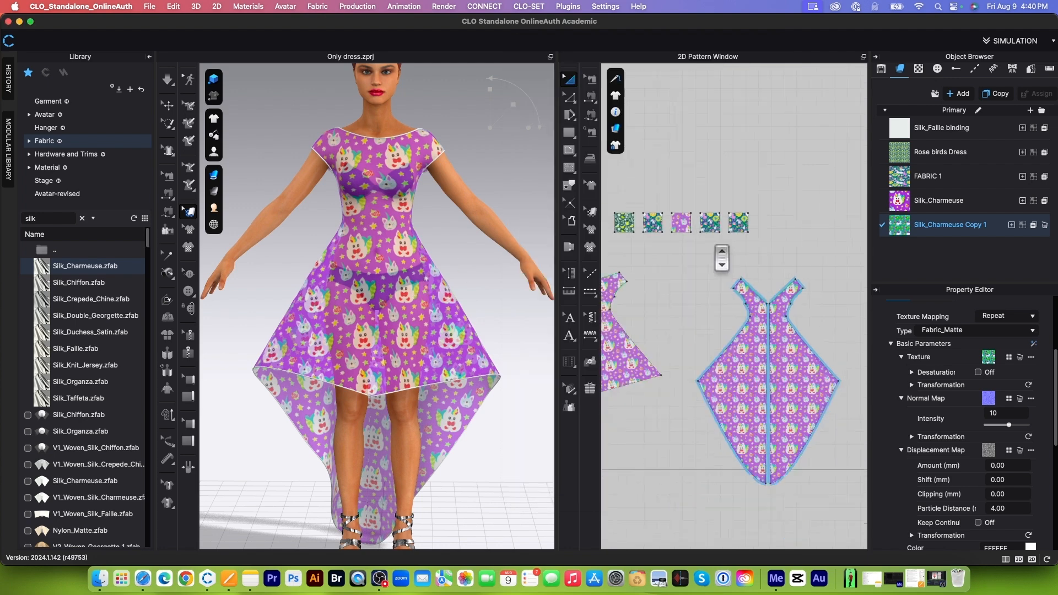
Step: Assign the Silk_Charmeuse Copy 1 fabric to the front and back dress patterns
{"action": "scroll", "coordinate": [752, 267], "scroll_direction": "down", "scroll_amount": 3}
{"action": "left_click", "coordinate": [632, 259]}
{"action": "left_click_drag", "start_coordinate": [631, 258], "coordinate": [832, 402]}
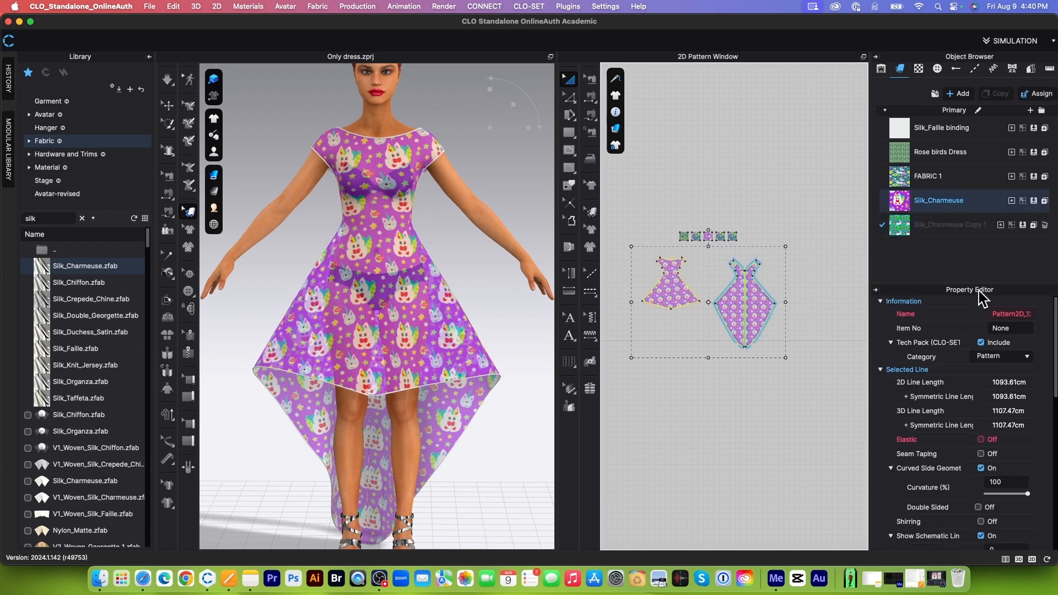
{"action": "left_click", "coordinate": [1023, 225]}
Step: Examine the lace structure and transparency of the unicorn print up close on the 3D dress
{"action": "scroll", "coordinate": [443, 360], "scroll_direction": "up", "scroll_amount": 5}
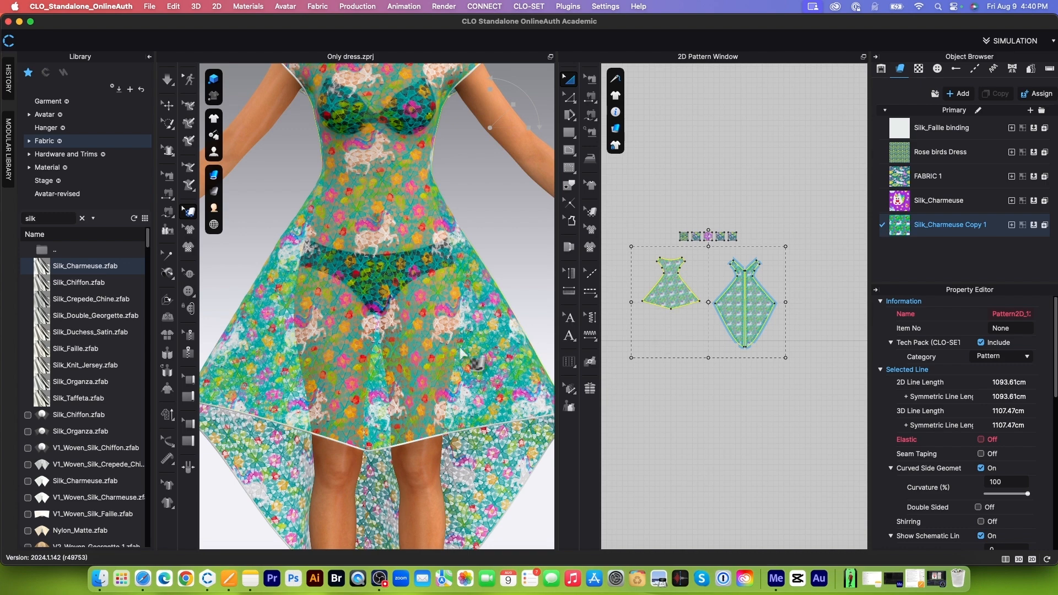
{"action": "scroll", "coordinate": [460, 352], "scroll_direction": "up", "scroll_amount": 3}
{"action": "scroll", "coordinate": [441, 265], "scroll_direction": "up", "scroll_amount": 2}
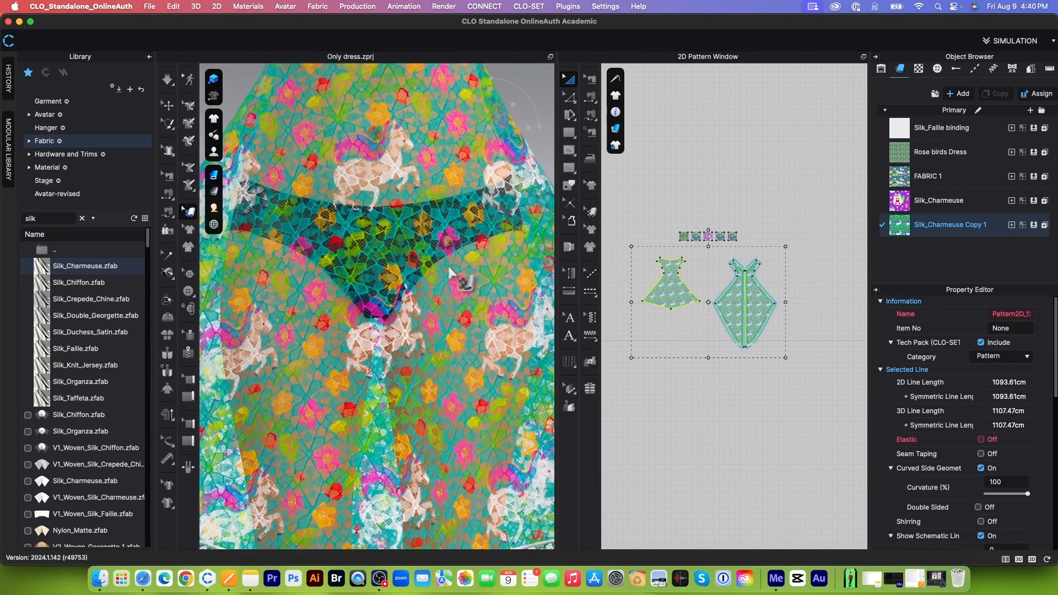
{"action": "scroll", "coordinate": [451, 274], "scroll_direction": "up", "scroll_amount": 4}
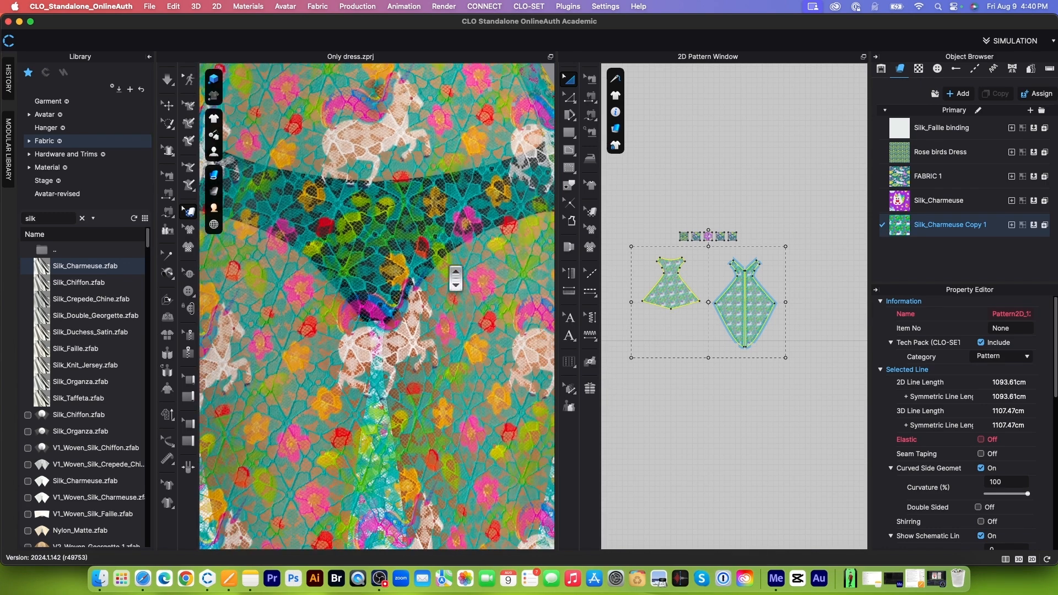
{"action": "scroll", "coordinate": [456, 279], "scroll_direction": "down", "scroll_amount": 6}
{"action": "scroll", "coordinate": [426, 269], "scroll_direction": "up", "scroll_amount": 6}
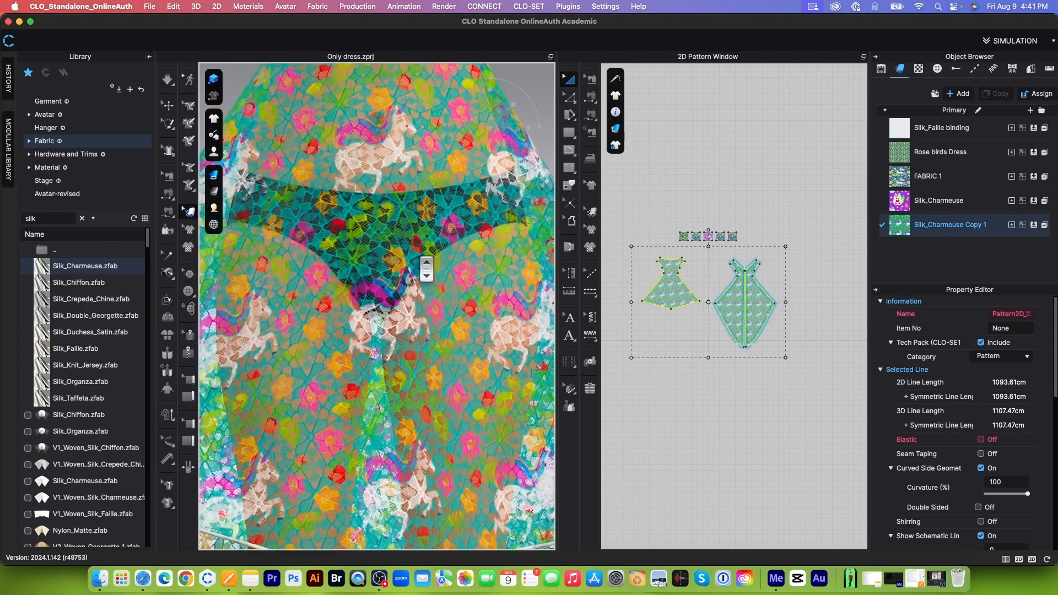
{"action": "scroll", "coordinate": [456, 229], "scroll_direction": "up", "scroll_amount": 3}
{"action": "scroll", "coordinate": [456, 229], "scroll_direction": "down", "scroll_amount": 3}
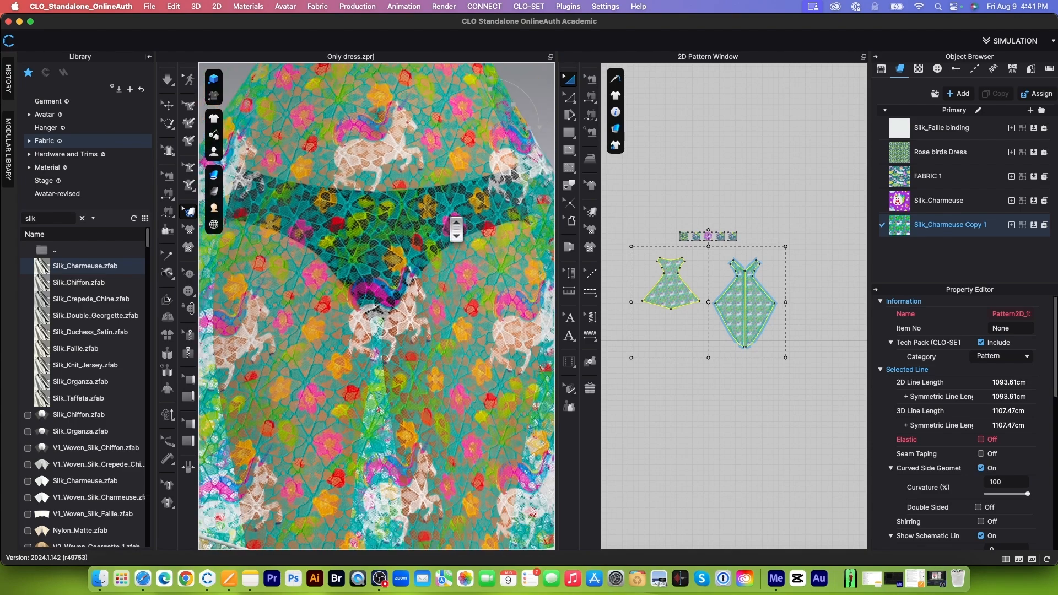
{"action": "scroll", "coordinate": [456, 229], "scroll_direction": "down", "scroll_amount": 8}
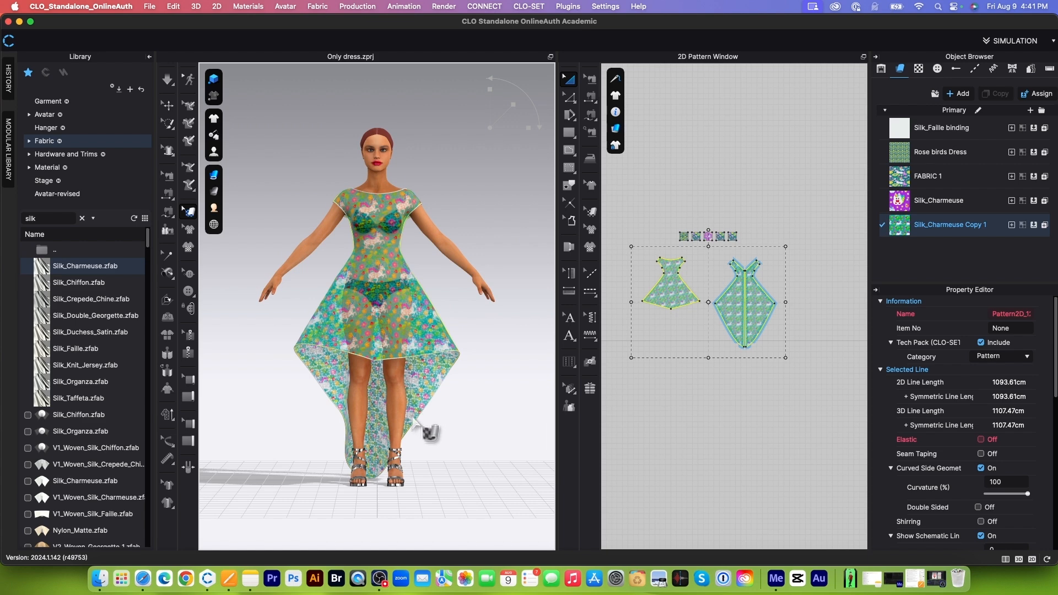
Step: Assign the Silk_Charmeuse Copy 1 fabric to the fourth square in the row of swatch patterns
{"action": "scroll", "coordinate": [742, 207], "scroll_direction": "up", "scroll_amount": 3}
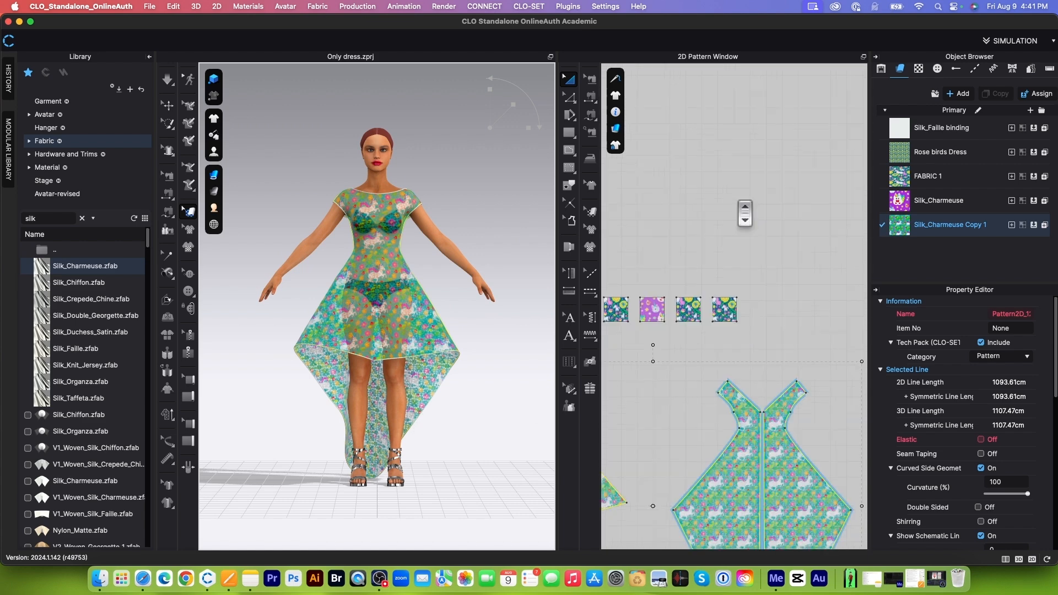
{"action": "scroll", "coordinate": [769, 182], "scroll_direction": "down", "scroll_amount": 3}
{"action": "scroll", "coordinate": [709, 280], "scroll_direction": "up", "scroll_amount": 4}
{"action": "left_click", "coordinate": [762, 165]}
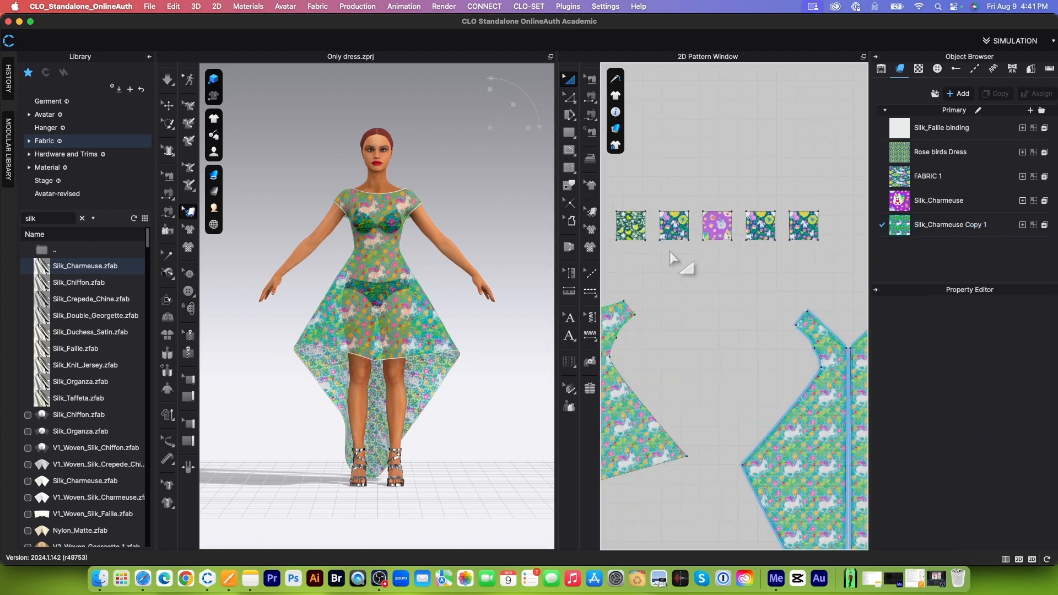
{"action": "left_click", "coordinate": [760, 227]}
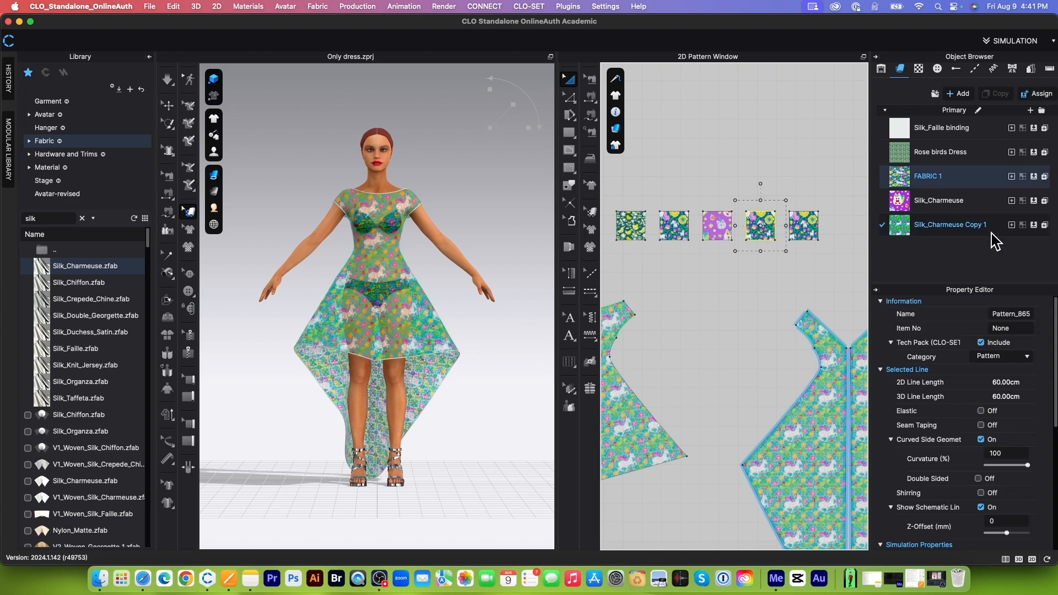
{"action": "left_click", "coordinate": [1033, 225]}
{"action": "scroll", "coordinate": [771, 272], "scroll_direction": "up", "scroll_amount": 3}
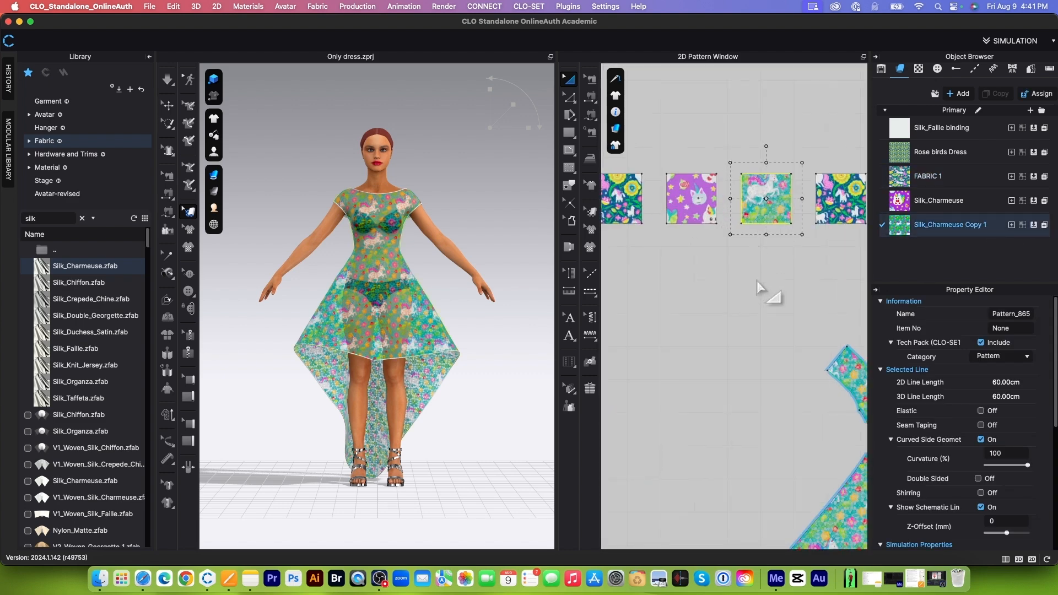
{"action": "left_click", "coordinate": [770, 271]}
Step: Check the lace on the 3D dress and duplicate the Silk_Charmeuse Copy 1 fabric
{"action": "scroll", "coordinate": [770, 272], "scroll_direction": "down", "scroll_amount": 4}
{"action": "scroll", "coordinate": [733, 221], "scroll_direction": "down", "scroll_amount": 2}
{"action": "scroll", "coordinate": [450, 377], "scroll_direction": "up", "scroll_amount": 5}
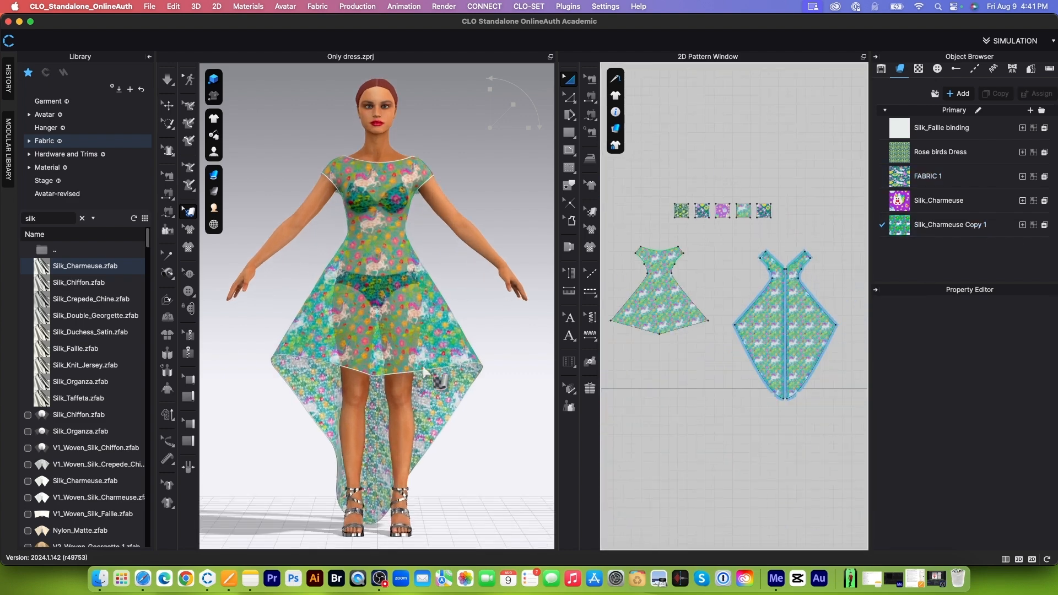
{"action": "scroll", "coordinate": [451, 376], "scroll_direction": "up", "scroll_amount": 5}
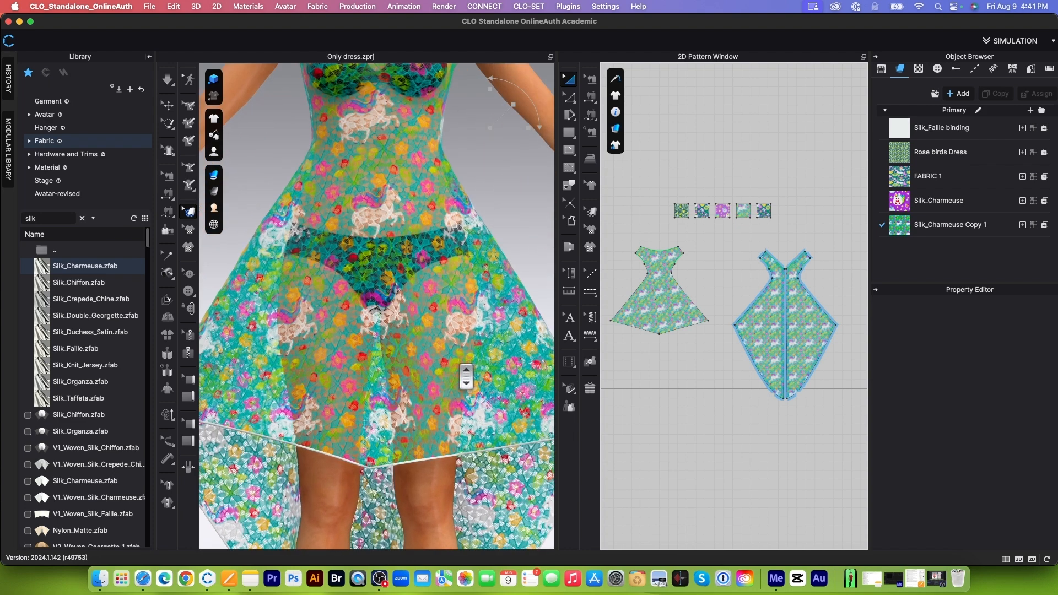
{"action": "scroll", "coordinate": [780, 251], "scroll_direction": "down", "scroll_amount": 2}
{"action": "left_click", "coordinate": [989, 226]}
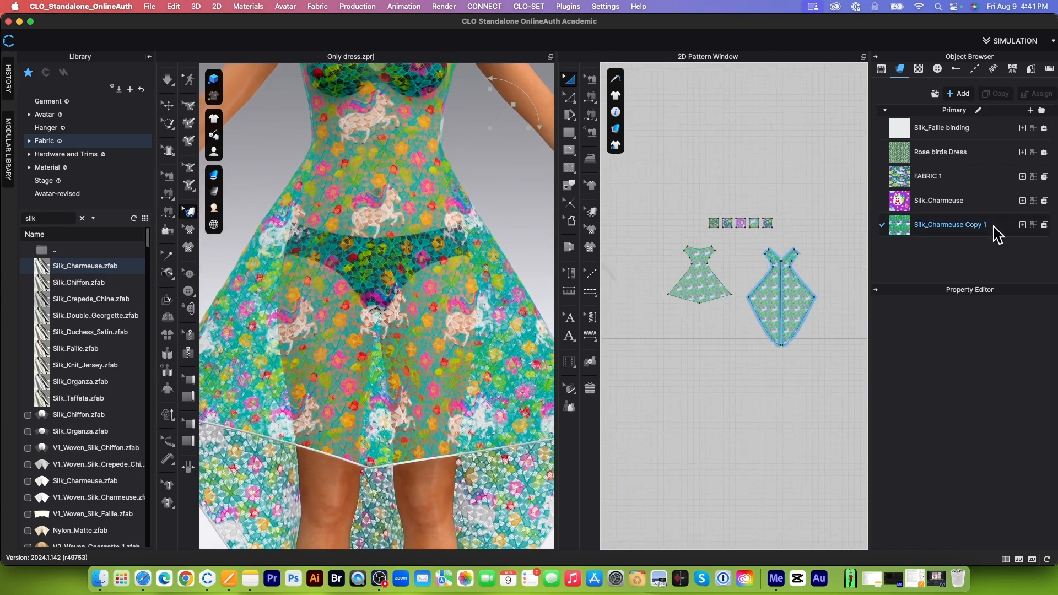
{"action": "left_click", "coordinate": [996, 94]}
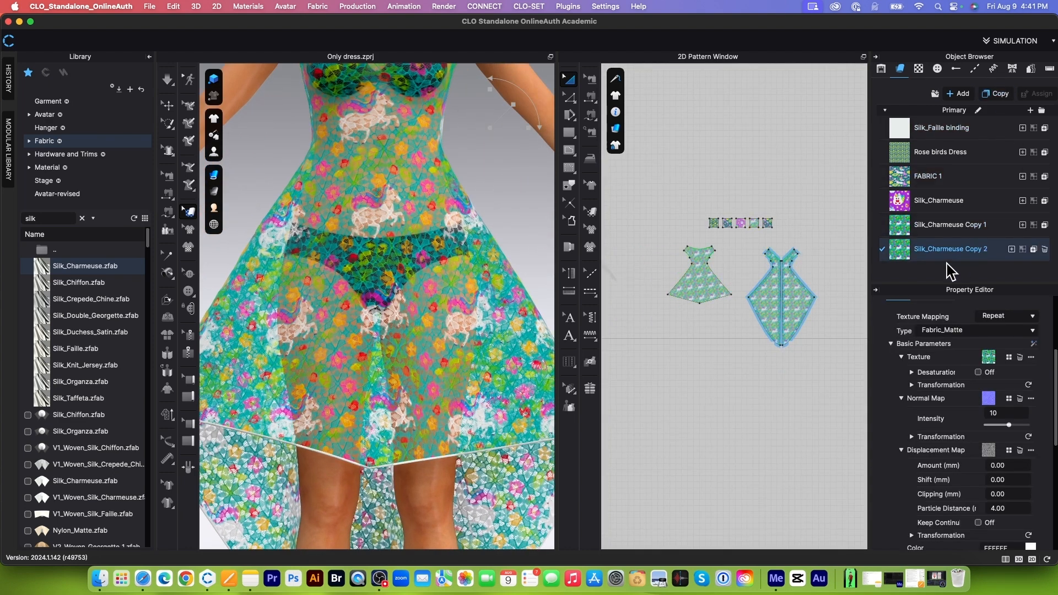
Step: Assign the Silk_Charmeuse Copy 2 fabric to the front and back dress patterns
{"action": "left_click_drag", "start_coordinate": [647, 241], "coordinate": [857, 387]}
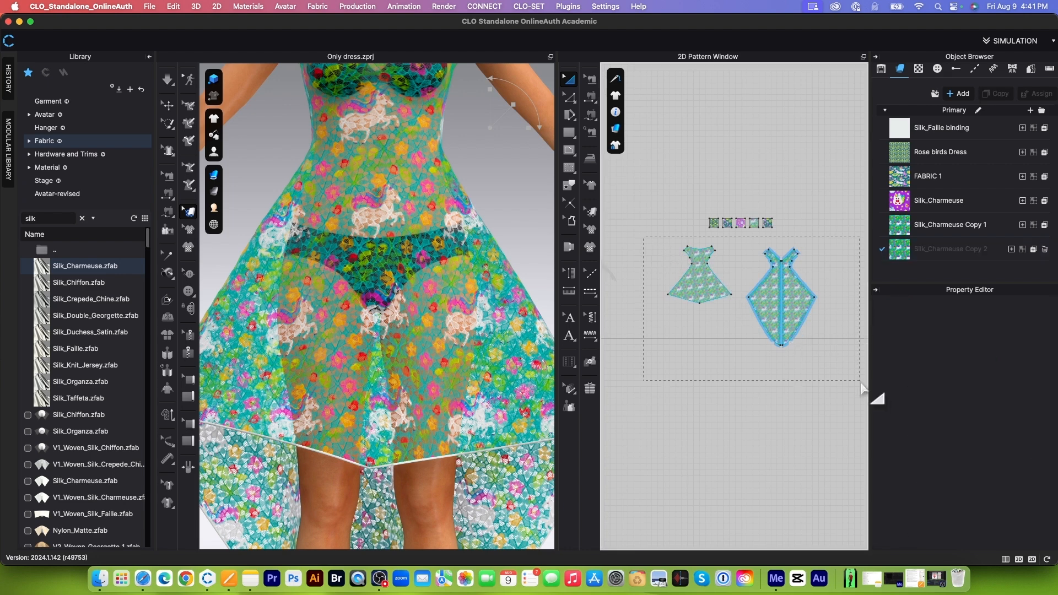
{"action": "left_click", "coordinate": [974, 253]}
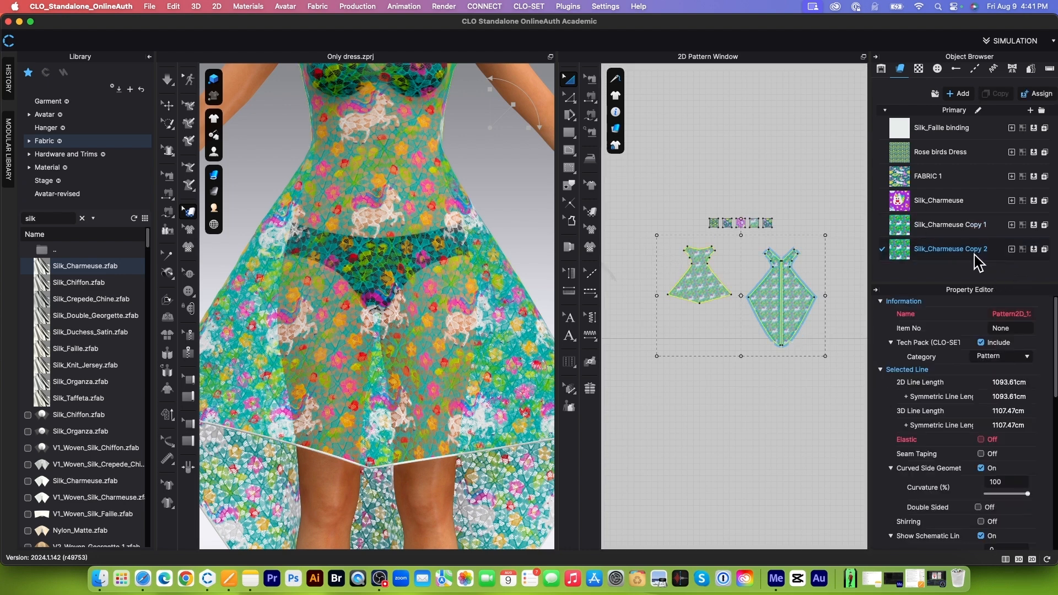
Step: Start the AI Texture Generator for the Silk_Charmeuse Copy 2 fabric and set the fabric type to Jersey
{"action": "left_click", "coordinate": [948, 254]}
{"action": "scroll", "coordinate": [1003, 462], "scroll_direction": "down", "scroll_amount": 5}
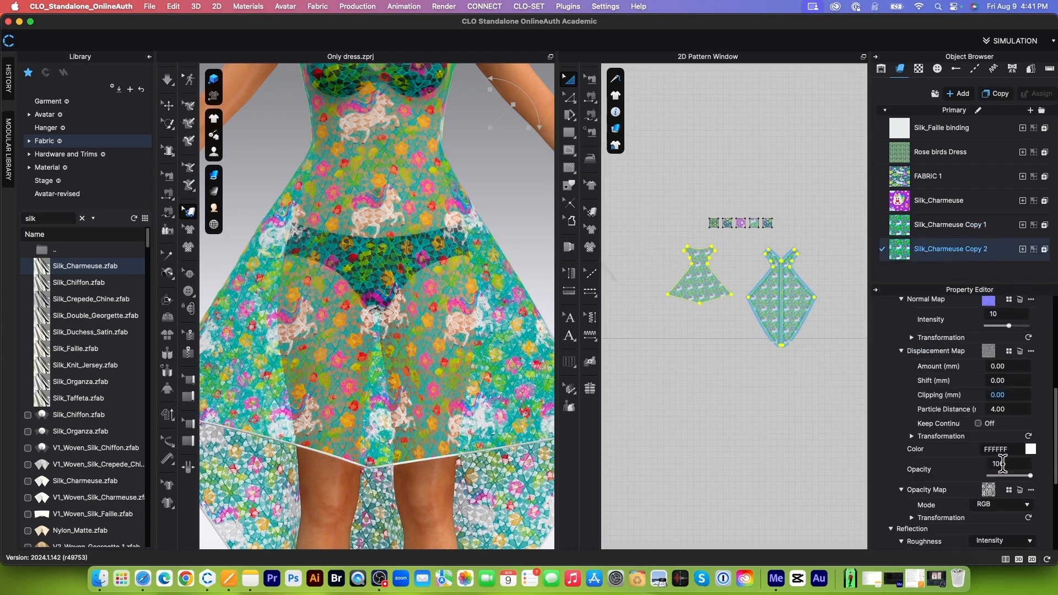
{"action": "scroll", "coordinate": [1002, 463], "scroll_direction": "up", "scroll_amount": 5}
{"action": "left_click", "coordinate": [1033, 376]}
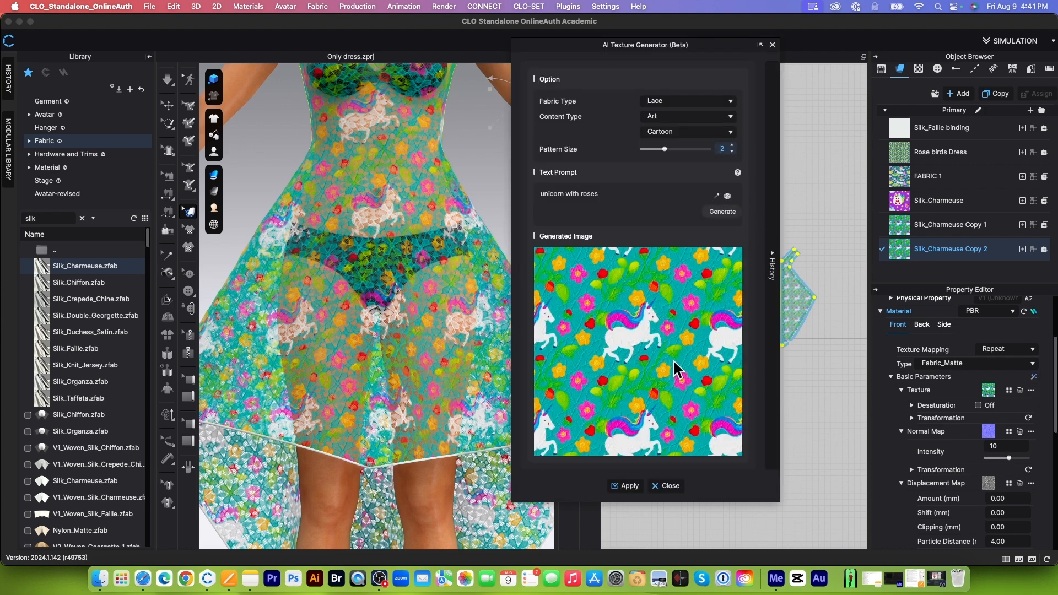
{"action": "left_click", "coordinate": [737, 103]}
{"action": "scroll", "coordinate": [677, 160], "scroll_direction": "down", "scroll_amount": 3}
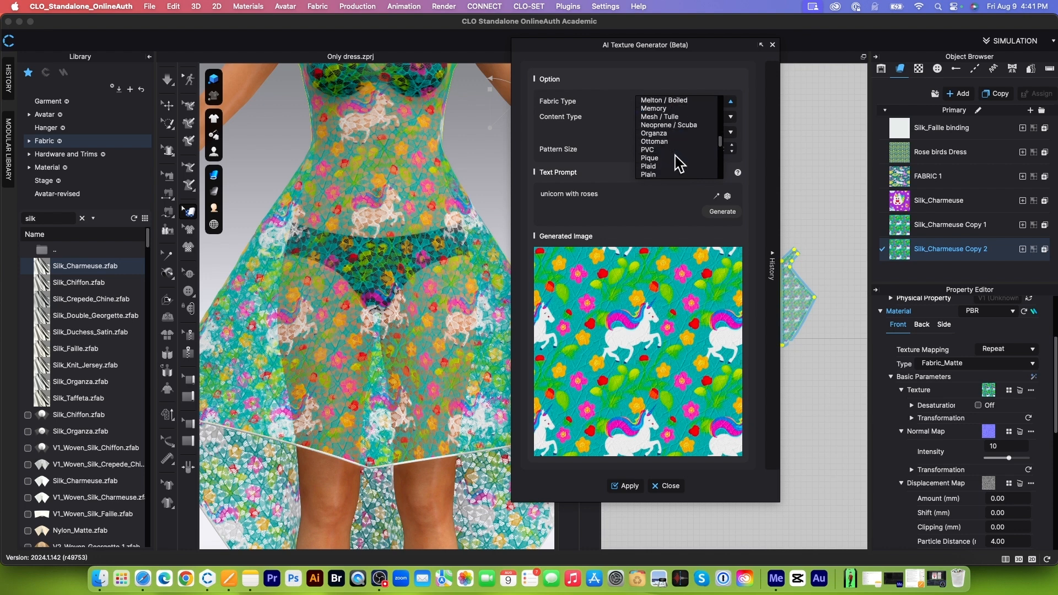
{"action": "scroll", "coordinate": [679, 163], "scroll_direction": "up", "scroll_amount": 4}
{"action": "left_click", "coordinate": [666, 124]}
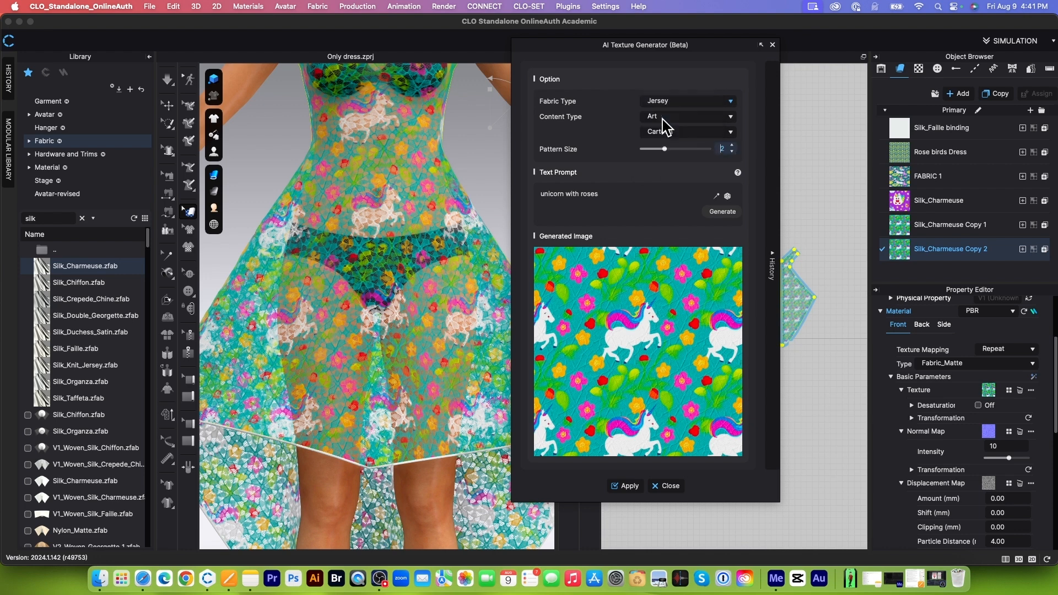
Step: Generate a jersey texture from the prompt "unicorn with roses", apply it to the fabric, and inspect it on the 3D dress
{"action": "left_click", "coordinate": [725, 214]}
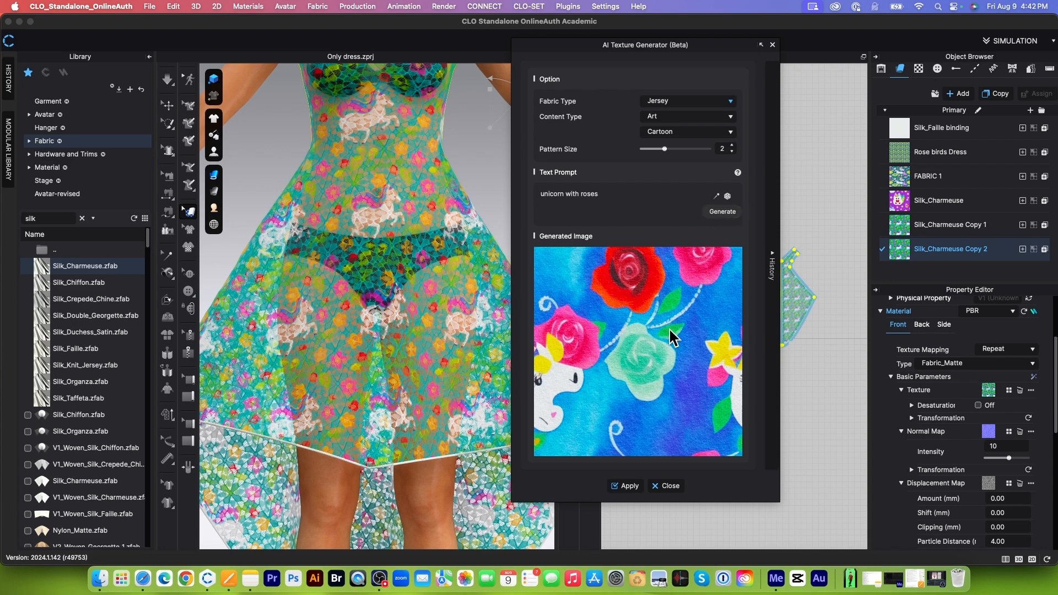
{"action": "left_click", "coordinate": [625, 486]}
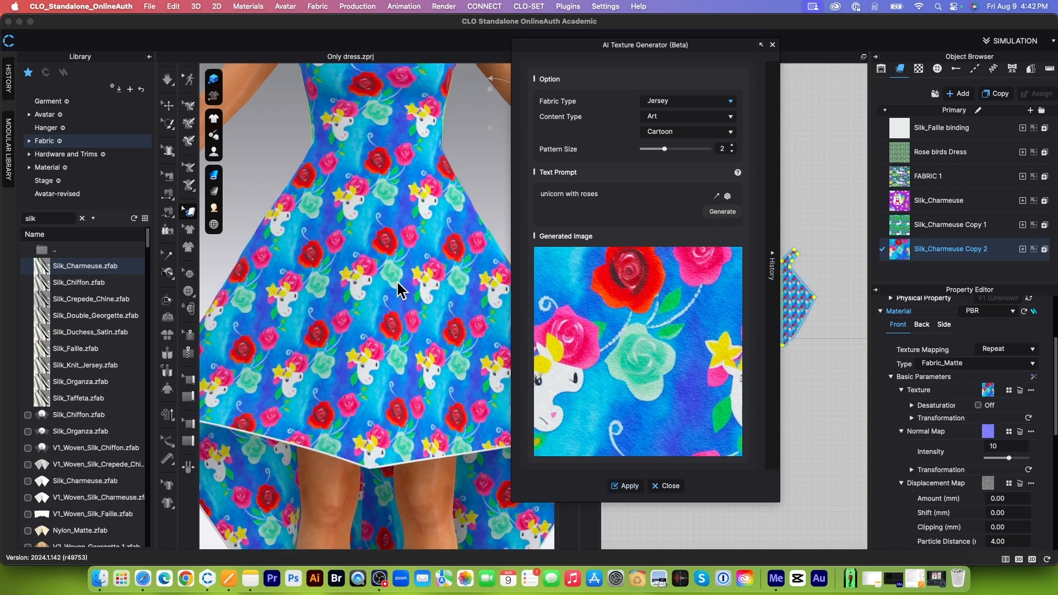
{"action": "scroll", "coordinate": [411, 303], "scroll_direction": "down", "scroll_amount": 5}
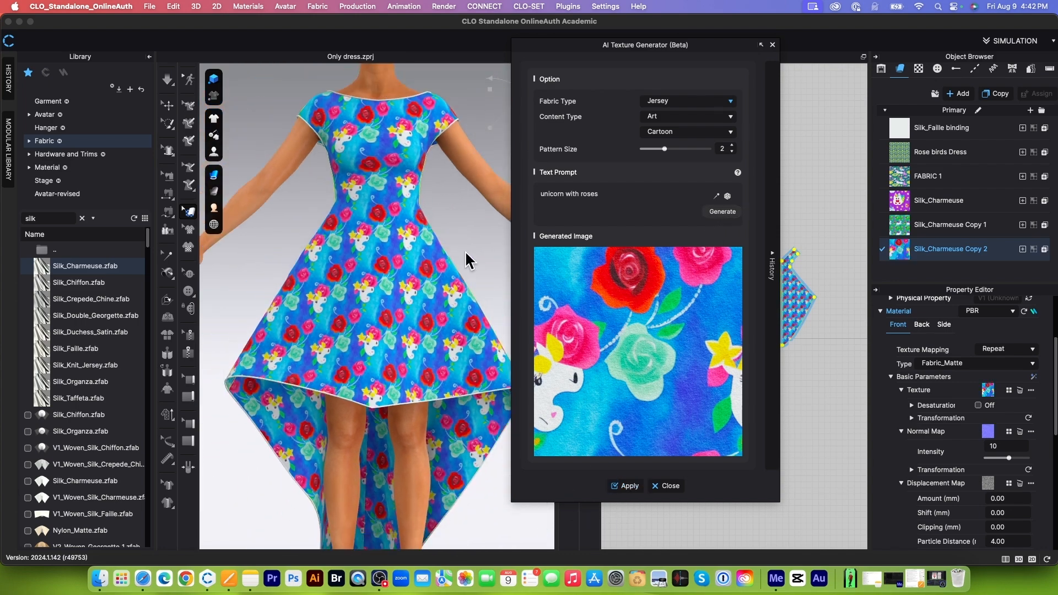
{"action": "right_click_drag", "start_coordinate": [413, 306], "coordinate": [424, 285]}
{"action": "scroll", "coordinate": [424, 285], "scroll_direction": "up", "scroll_amount": 5}
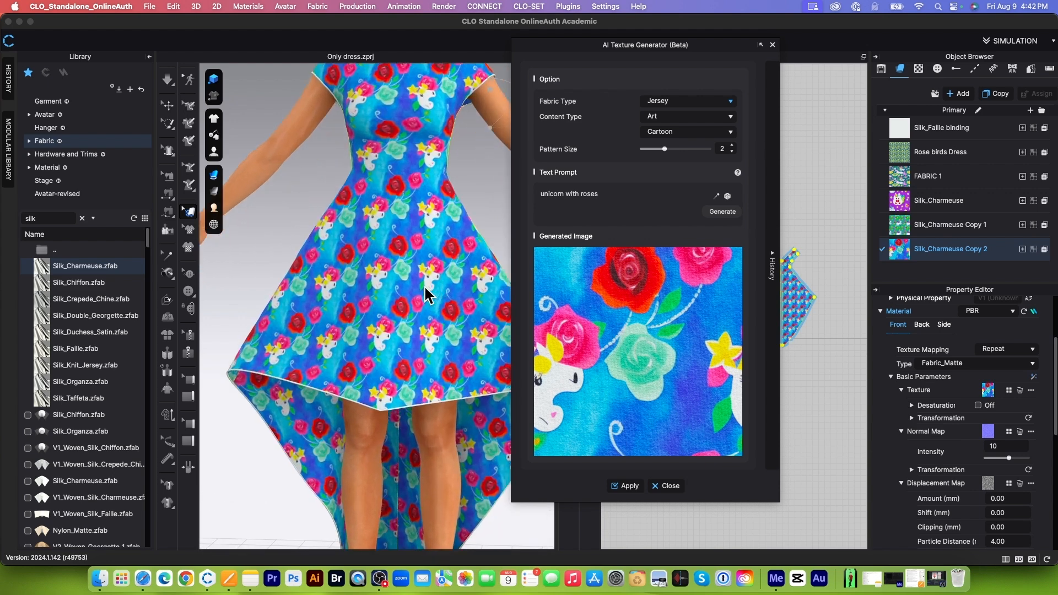
{"action": "scroll", "coordinate": [425, 285], "scroll_direction": "up", "scroll_amount": 3}
{"action": "scroll", "coordinate": [425, 286], "scroll_direction": "down", "scroll_amount": 5}
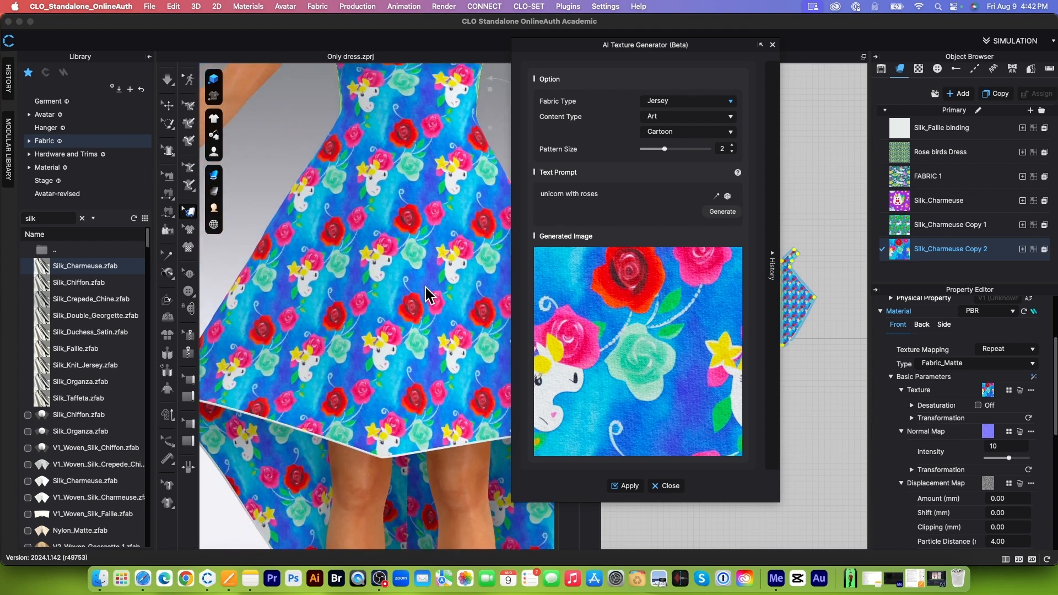
{"action": "scroll", "coordinate": [425, 285], "scroll_direction": "down", "scroll_amount": 3}
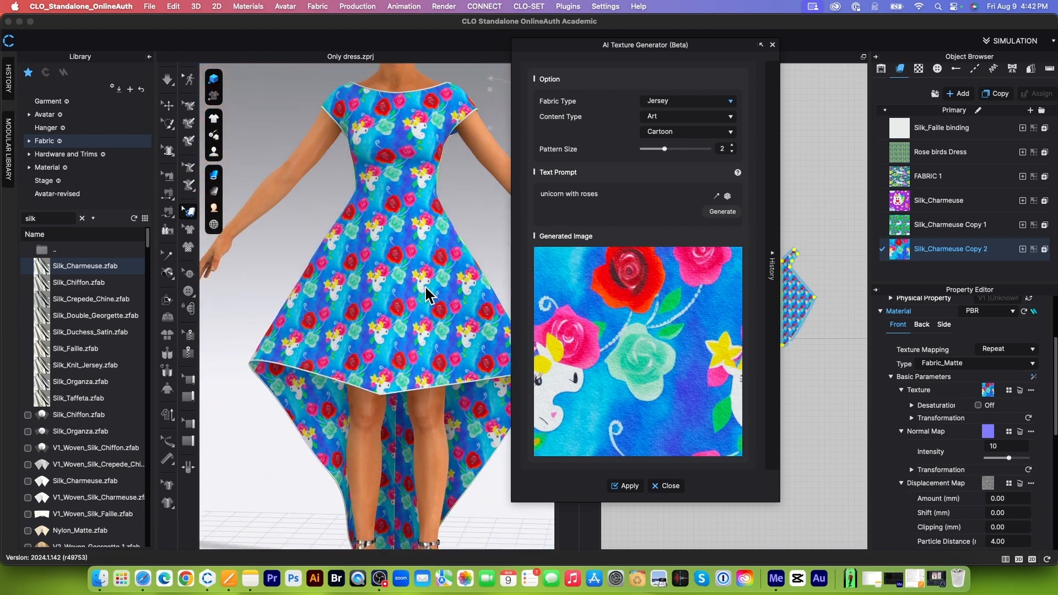
Step: Generate another jersey texture from the same unicorn prompt, apply it to the fabric, and check the dress from different angles
{"action": "left_click", "coordinate": [726, 215]}
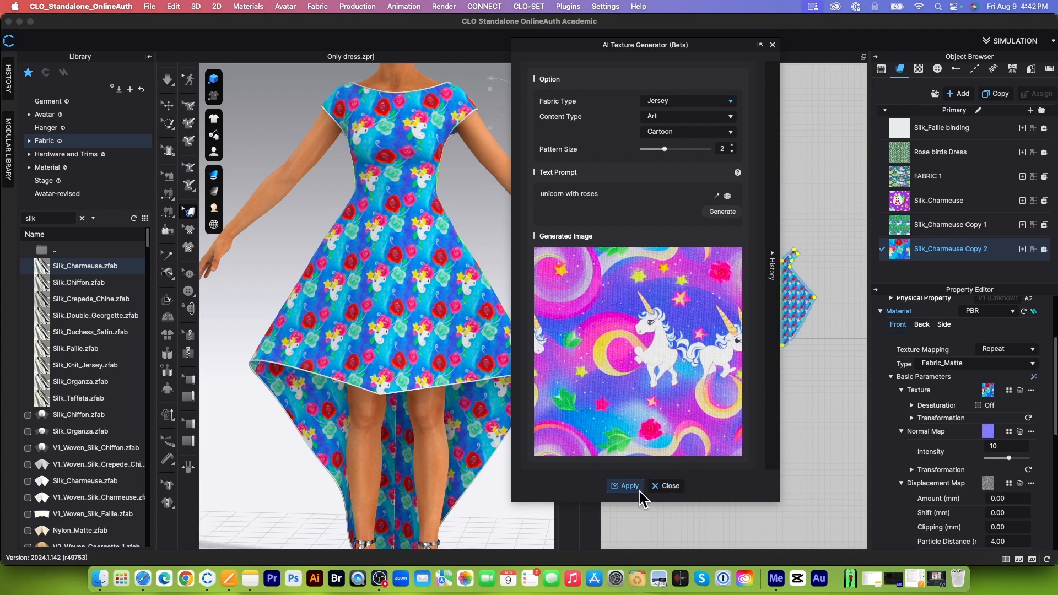
{"action": "left_click", "coordinate": [626, 486]}
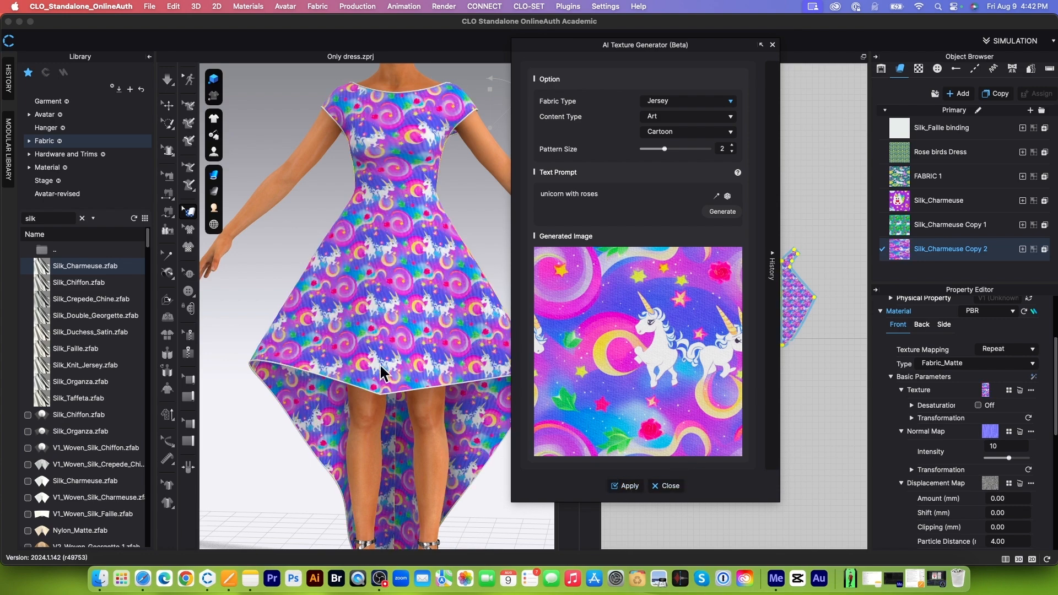
{"action": "scroll", "coordinate": [412, 328], "scroll_direction": "up", "scroll_amount": 5}
{"action": "scroll", "coordinate": [413, 327], "scroll_direction": "down", "scroll_amount": 5}
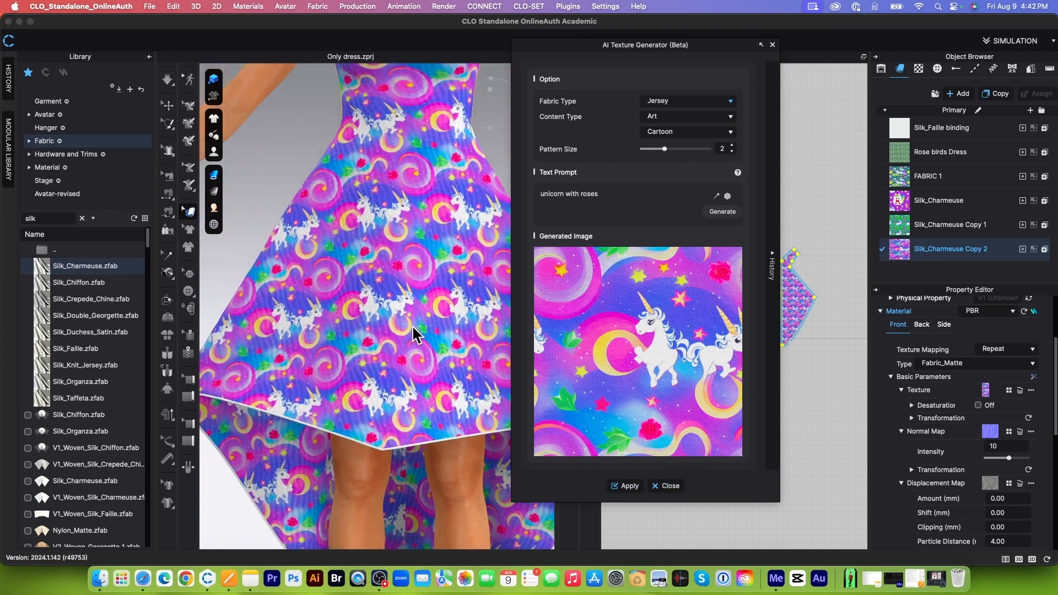
{"action": "scroll", "coordinate": [413, 328], "scroll_direction": "down", "scroll_amount": 3}
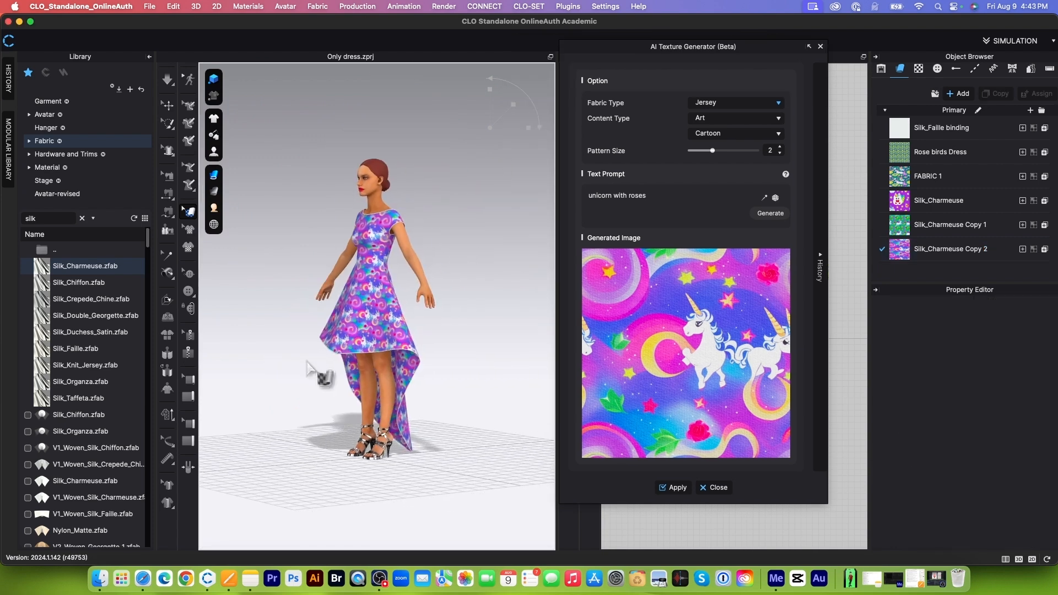
{"action": "mouse_move", "coordinate": [412, 328]}
{"action": "right_mouse_down"}
{"action": "mouse_move", "coordinate": [385, 342]}
{"action": "mouse_move", "coordinate": [402, 344]}
{"action": "right_mouse_up"}
{"action": "scroll", "coordinate": [382, 344], "scroll_direction": "up", "scroll_amount": 5}
{"action": "scroll", "coordinate": [403, 344], "scroll_direction": "up", "scroll_amount": 4}
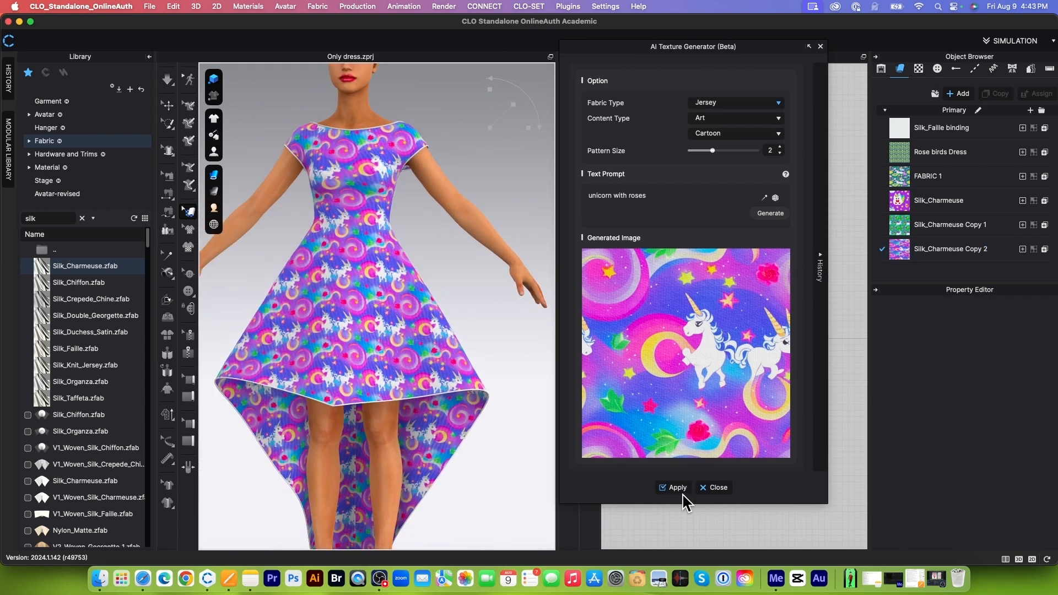
Step: Close the texture generator and assign the Silk_Charmeuse Copy 2 fabric to the fifth square in the row of swatch patterns
{"action": "left_click", "coordinate": [715, 488]}
{"action": "scroll", "coordinate": [770, 221], "scroll_direction": "up", "scroll_amount": 10}
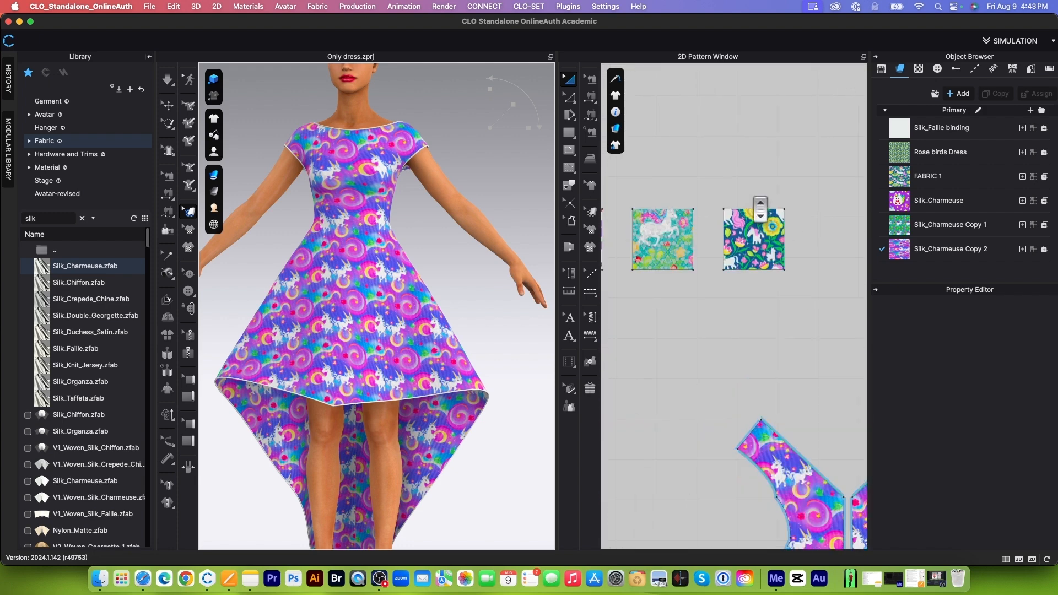
{"action": "left_click", "coordinate": [754, 226]}
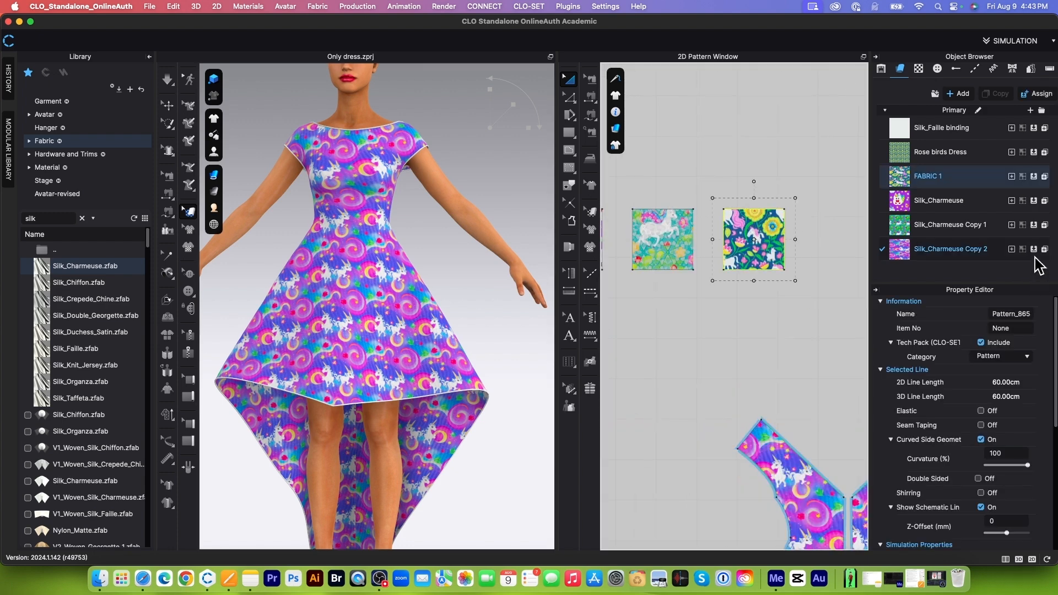
{"action": "left_click", "coordinate": [1035, 250]}
{"action": "scroll", "coordinate": [799, 237], "scroll_direction": "down", "scroll_amount": 5}
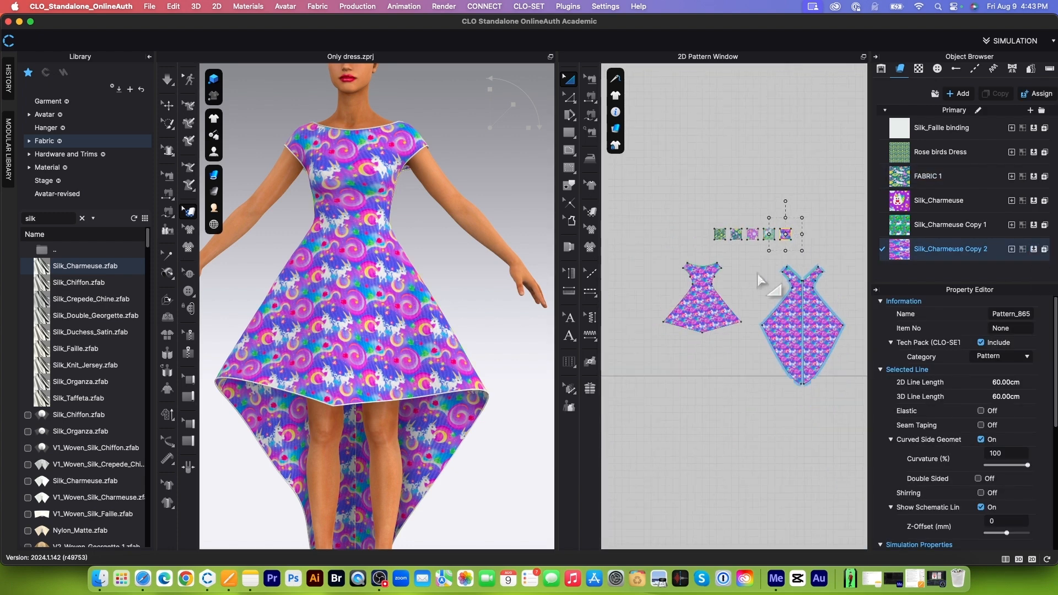
{"action": "left_click", "coordinate": [715, 186]}
{"action": "scroll", "coordinate": [672, 231], "scroll_direction": "down", "scroll_amount": 3}
{"action": "scroll", "coordinate": [472, 302], "scroll_direction": "down", "scroll_amount": 5}
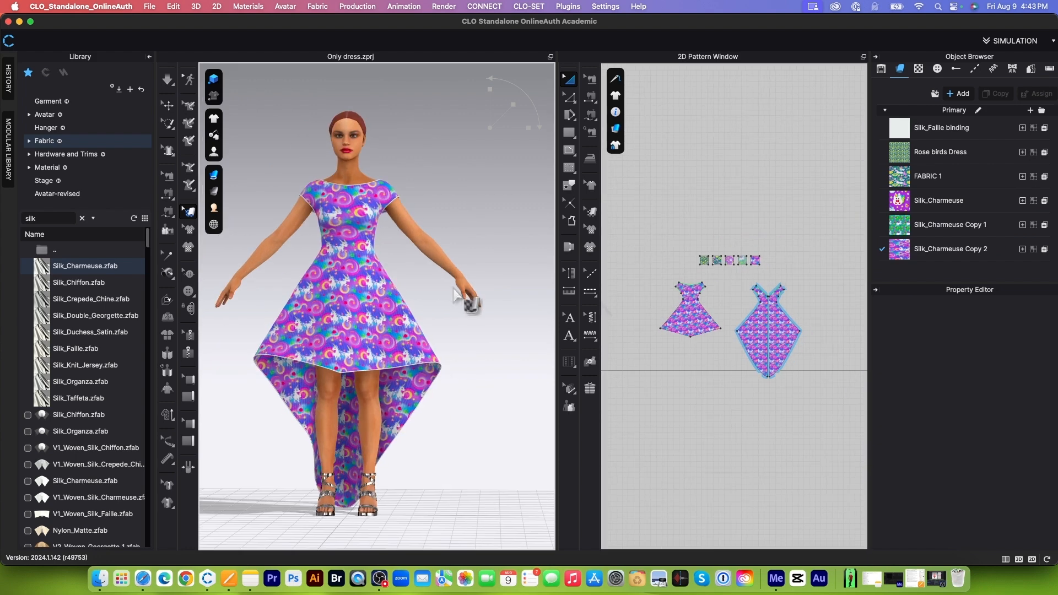
{"action": "middle_click_drag", "start_coordinate": [463, 449], "coordinate": [496, 441]}
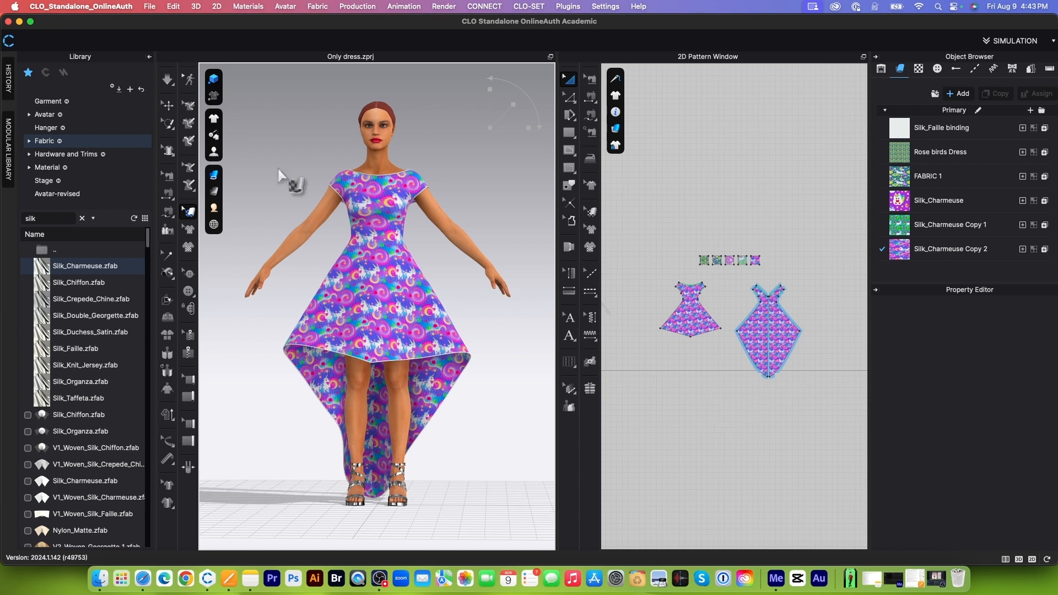
Step: Start saving the project as a new project file and name it "5 fabrics with a dress"
{"action": "left_click", "coordinate": [149, 6]}
{"action": "mouse_move", "coordinate": [170, 83]}
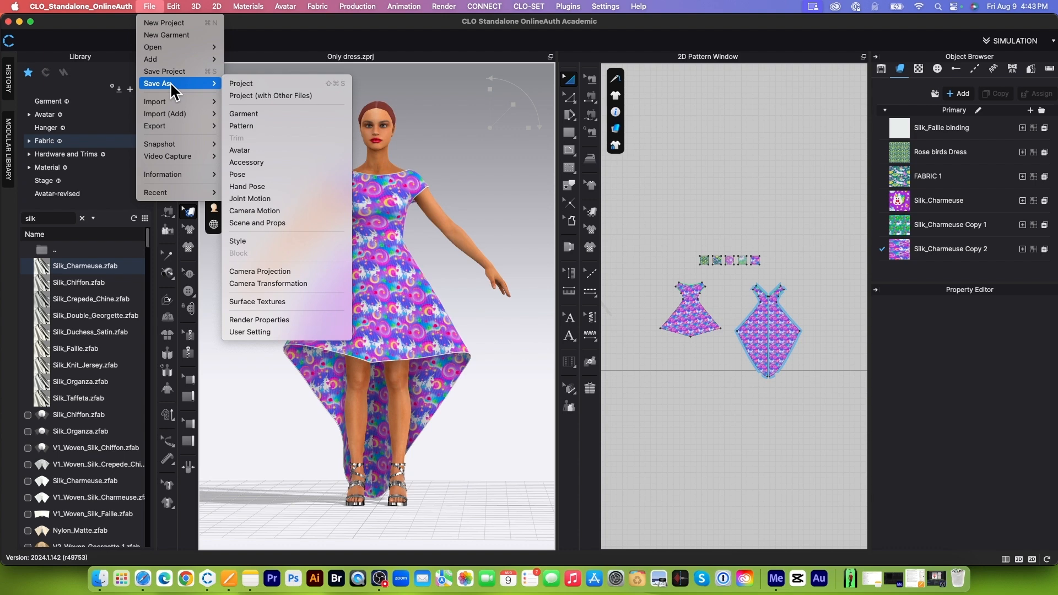
{"action": "left_click", "coordinate": [258, 84]}
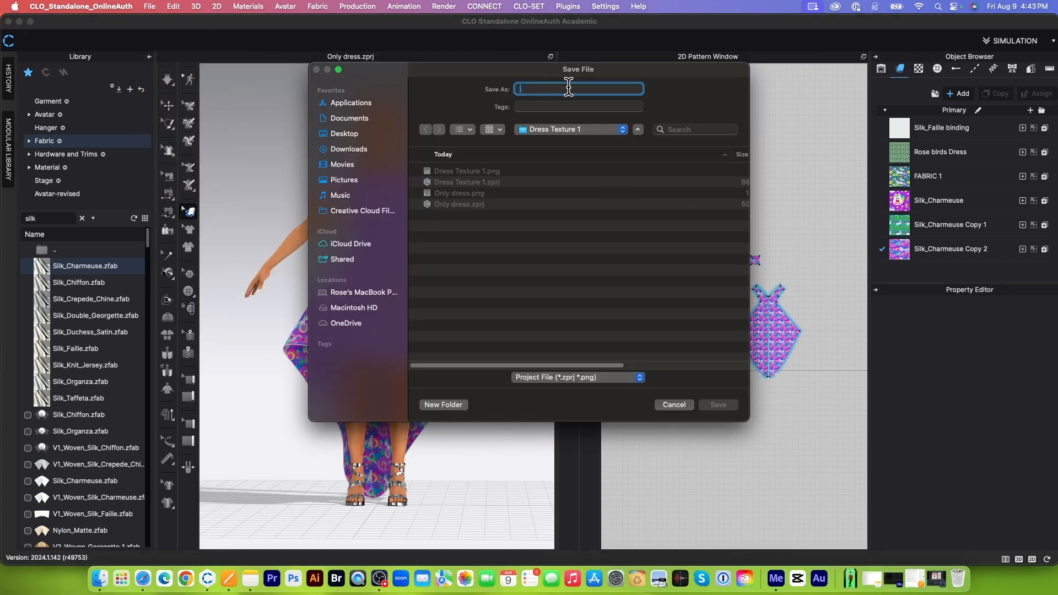
{"action": "type", "text": "5 fabrics with a dress"}
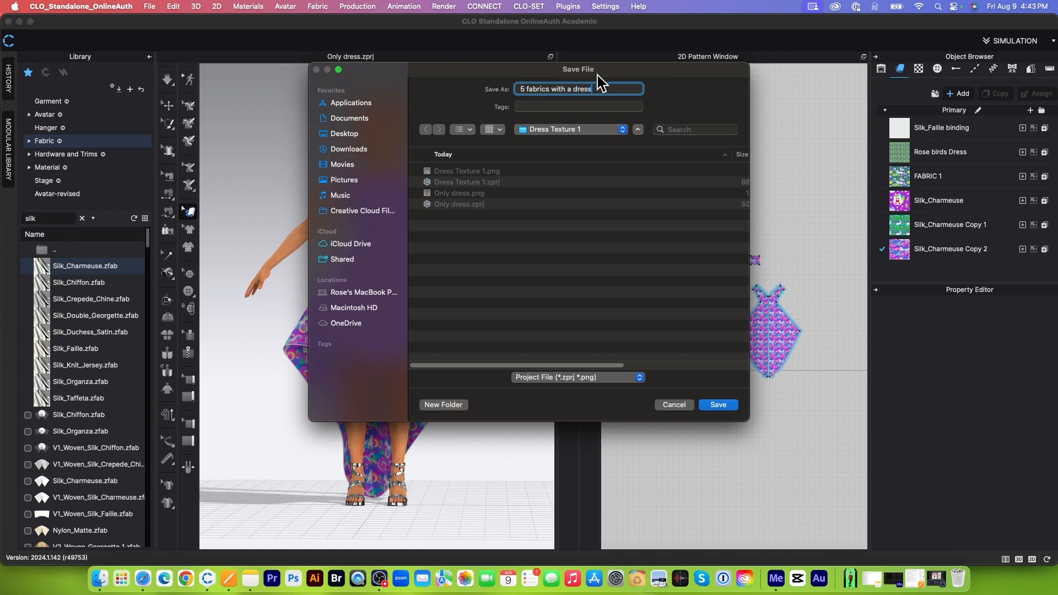
Step: Create a Desktop folder named "5 fabrics with a dress", reusing the file name, and save the project in it
{"action": "left_click", "coordinate": [357, 136]}
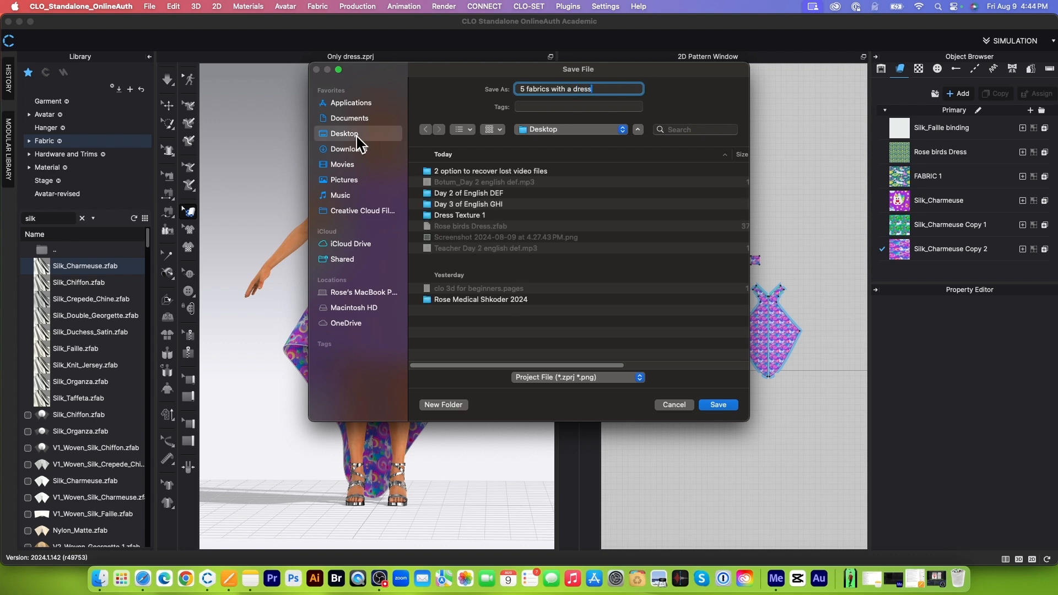
{"action": "left_click_drag", "start_coordinate": [602, 89], "coordinate": [519, 90]}
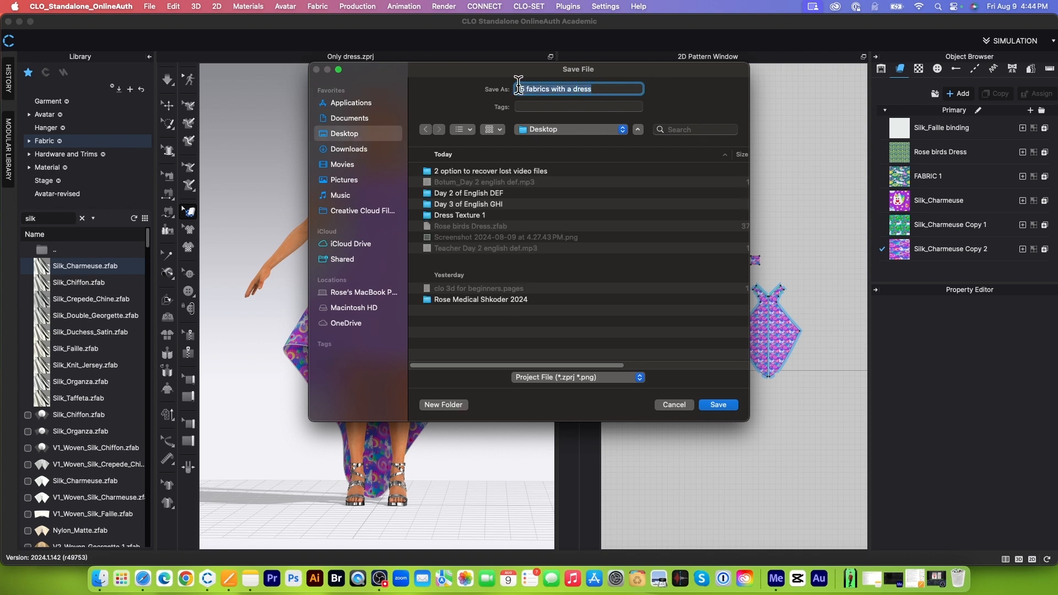
{"action": "right_click", "coordinate": [558, 90]}
{"action": "left_click", "coordinate": [580, 157]}
{"action": "left_click", "coordinate": [444, 406]}
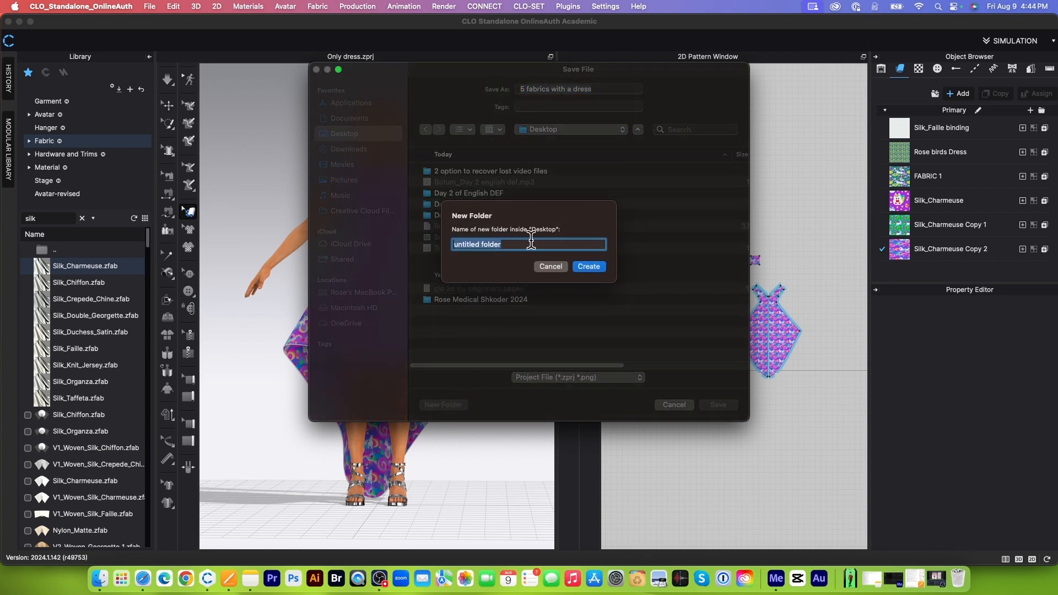
{"action": "right_click", "coordinate": [501, 243]}
{"action": "left_click", "coordinate": [509, 323]}
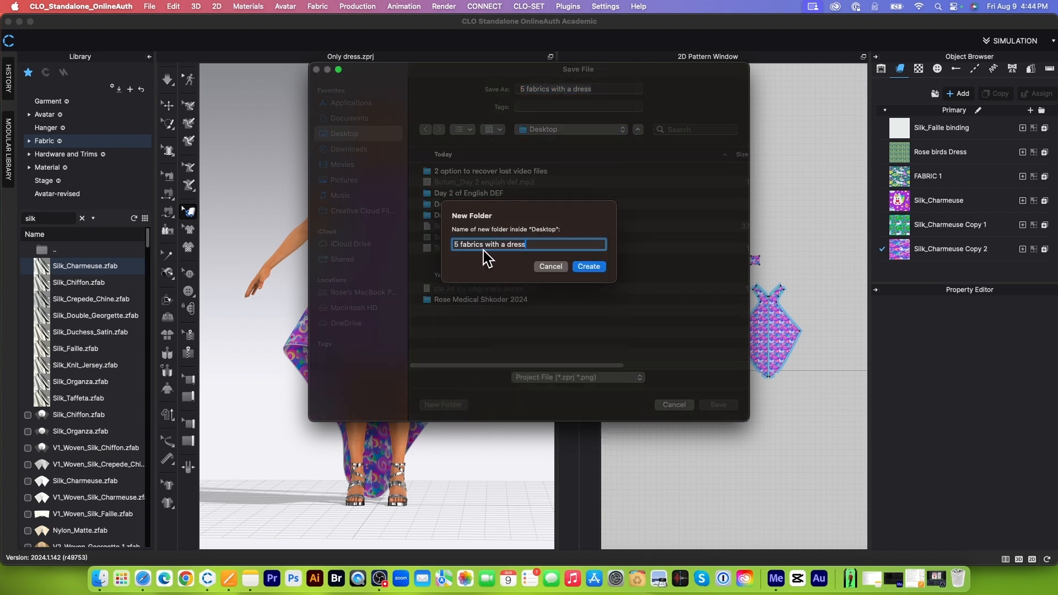
{"action": "left_click", "coordinate": [590, 269]}
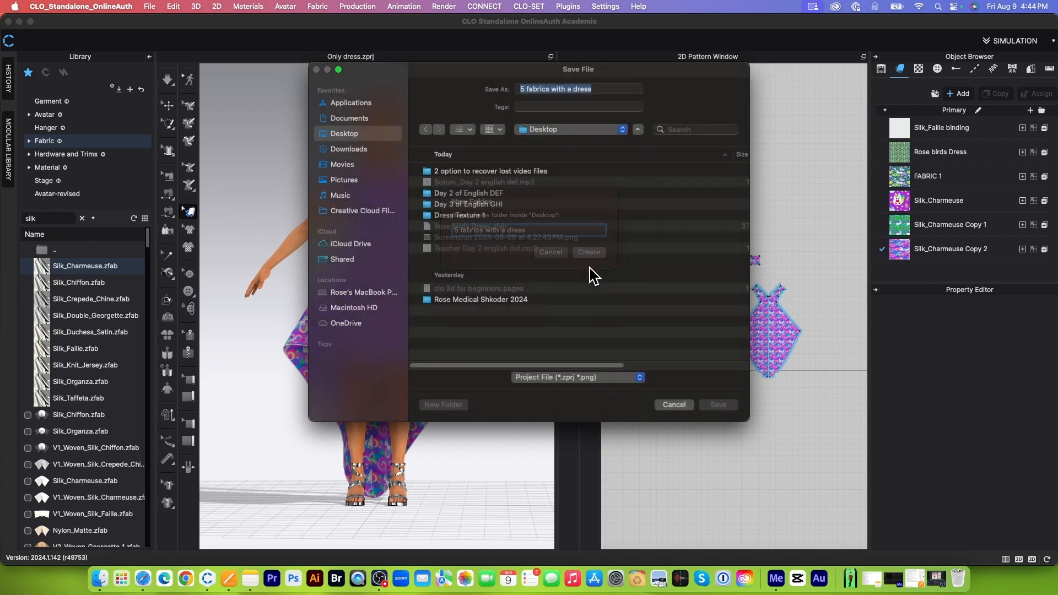
{"action": "left_click", "coordinate": [718, 405]}
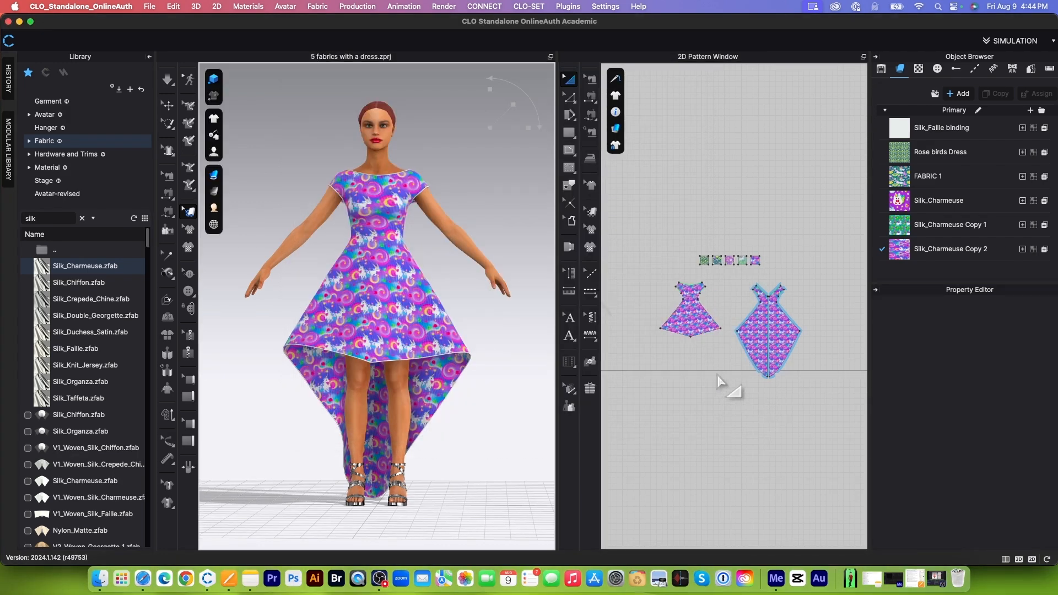
Step: Start a new empty project and open the saved file 5 fabrics with a dress.zprj
{"action": "left_click", "coordinate": [148, 7]}
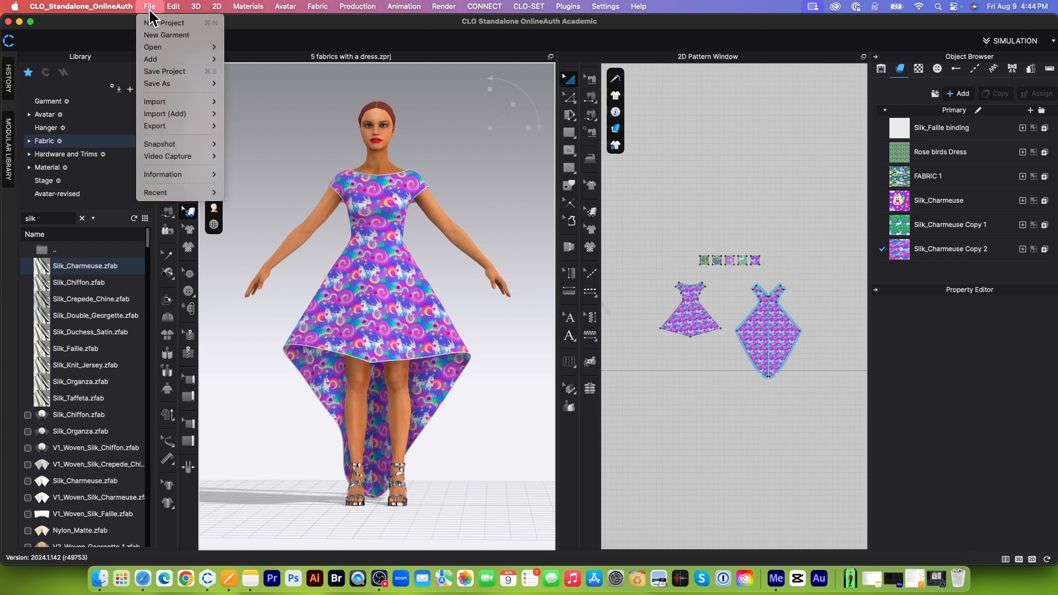
{"action": "left_click", "coordinate": [157, 24]}
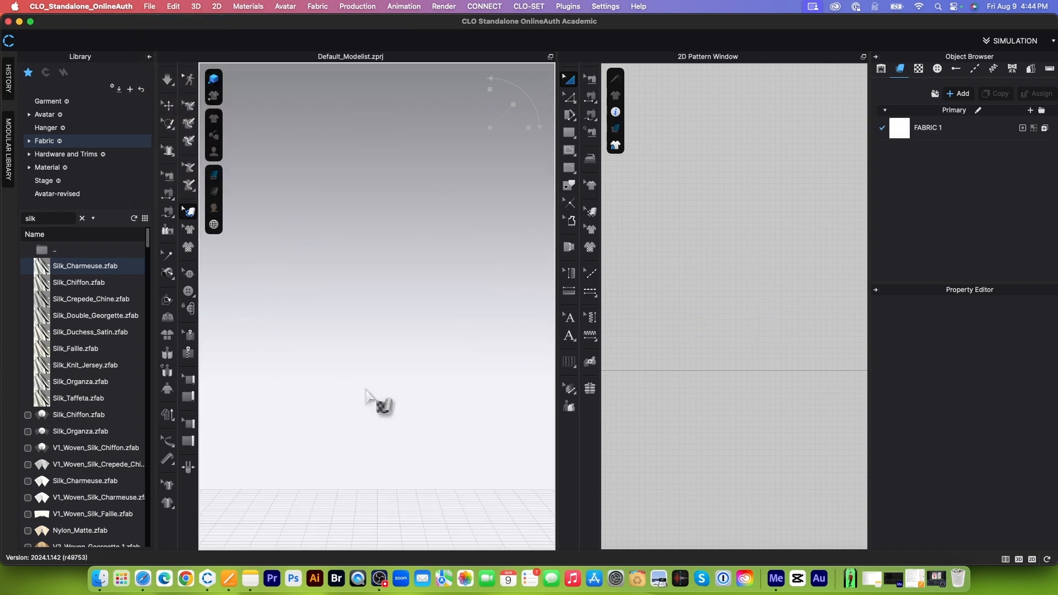
{"action": "left_click", "coordinate": [149, 8]}
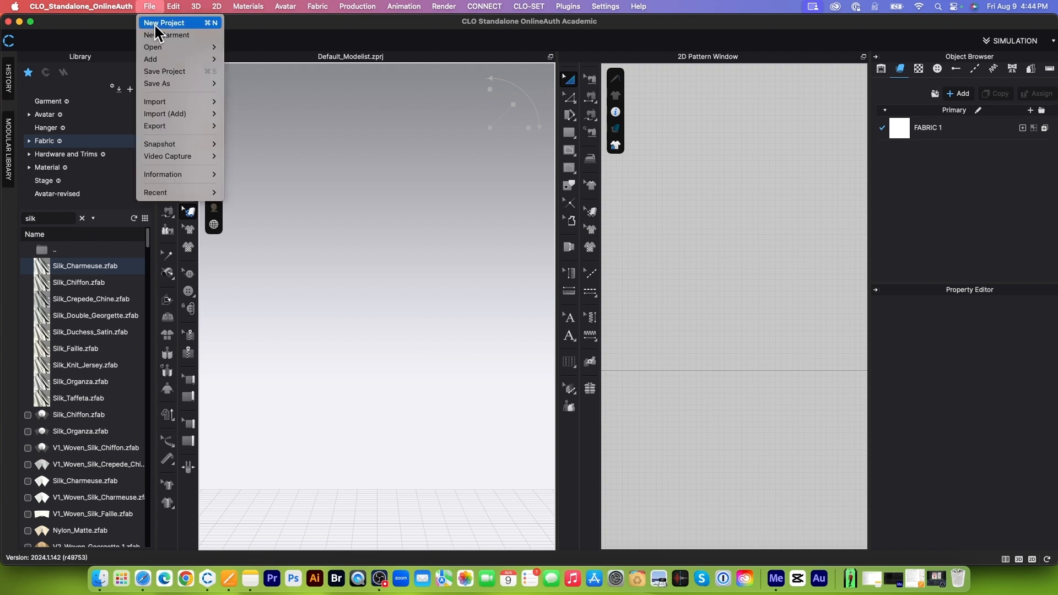
{"action": "mouse_move", "coordinate": [166, 48]}
{"action": "left_click", "coordinate": [238, 48]}
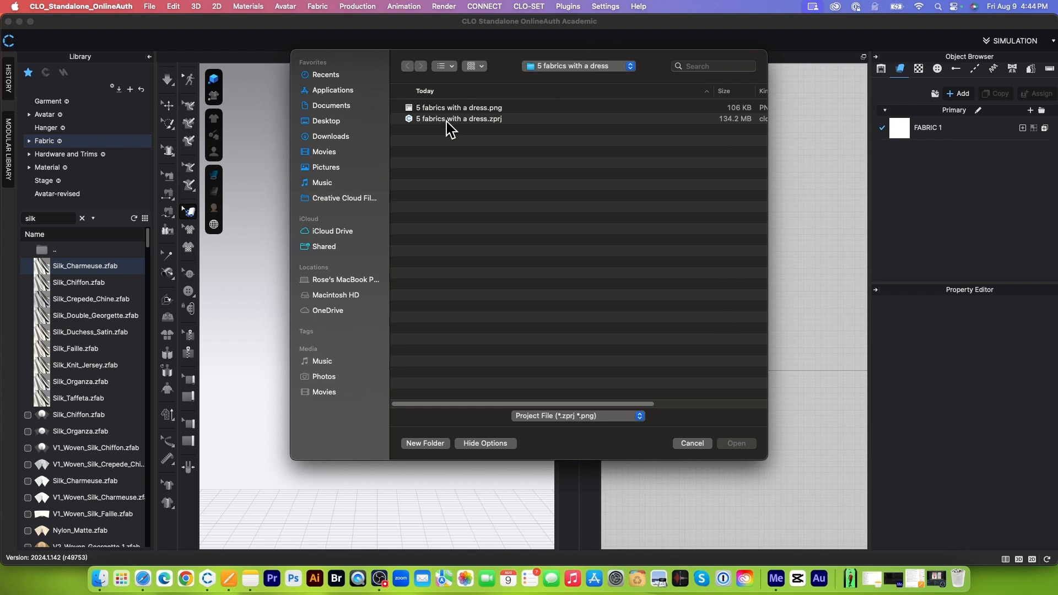
{"action": "left_click", "coordinate": [445, 118]}
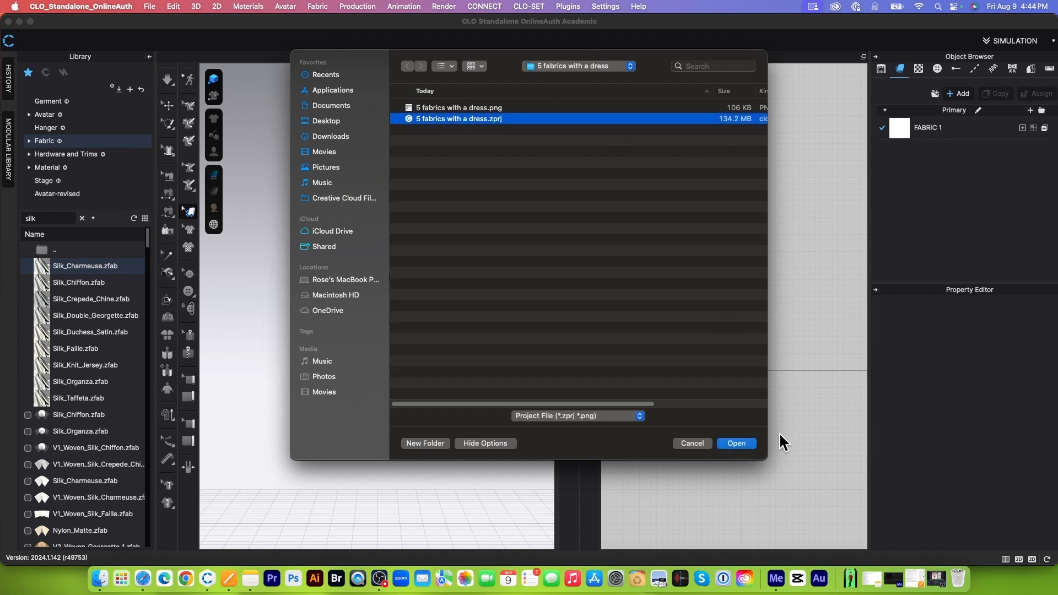
{"action": "left_click", "coordinate": [738, 444]}
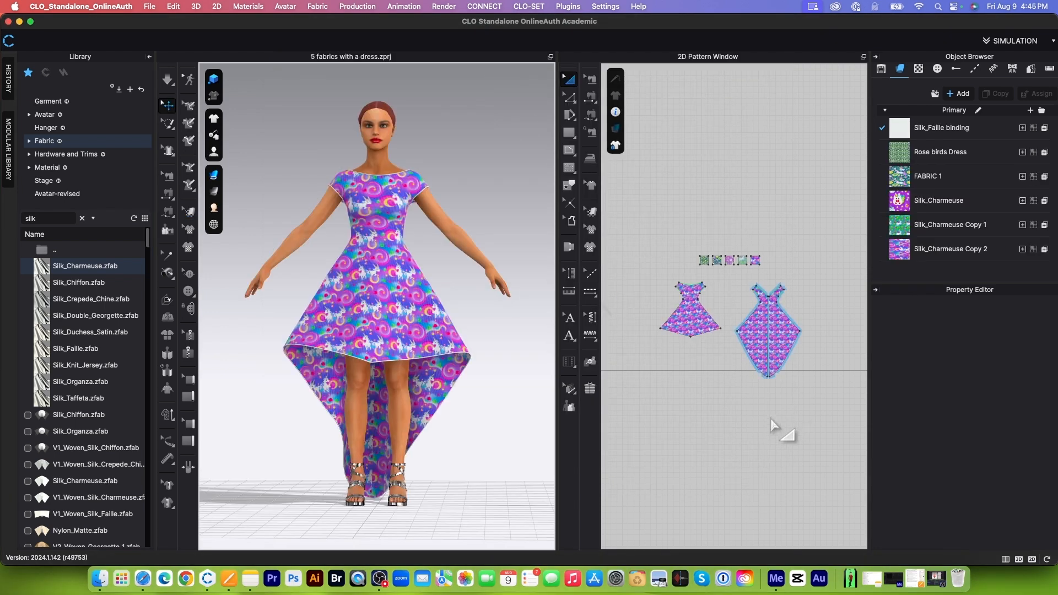
Step: Examine the five fabric swatches and the dress patterns of the reopened project in the 2D view
{"action": "scroll", "coordinate": [743, 351], "scroll_direction": "up", "scroll_amount": 3}
{"action": "scroll", "coordinate": [708, 288], "scroll_direction": "down", "scroll_amount": 2}
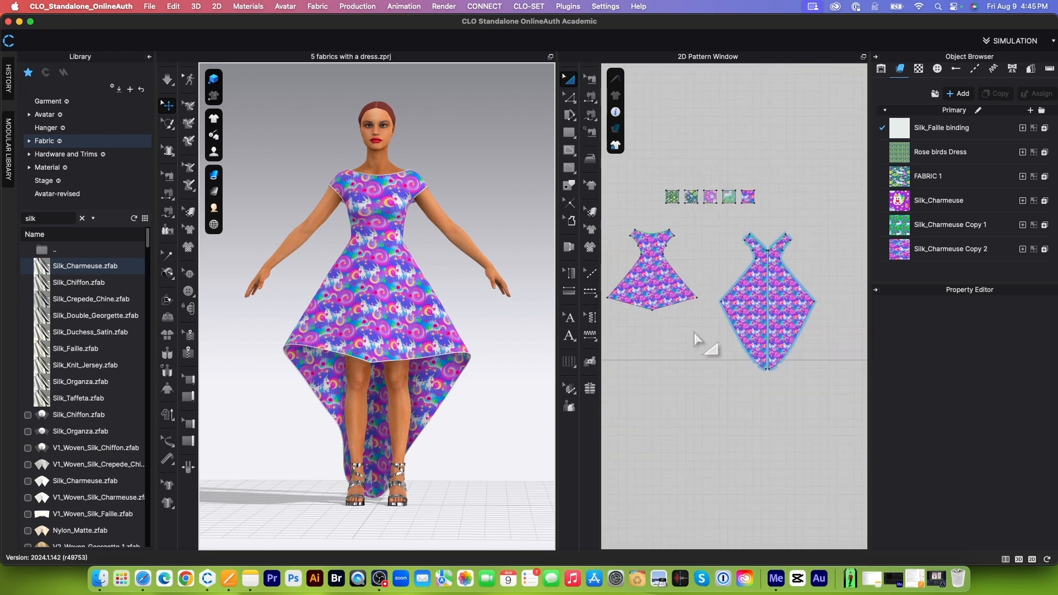
{"action": "scroll", "coordinate": [709, 179], "scroll_direction": "up", "scroll_amount": 3}
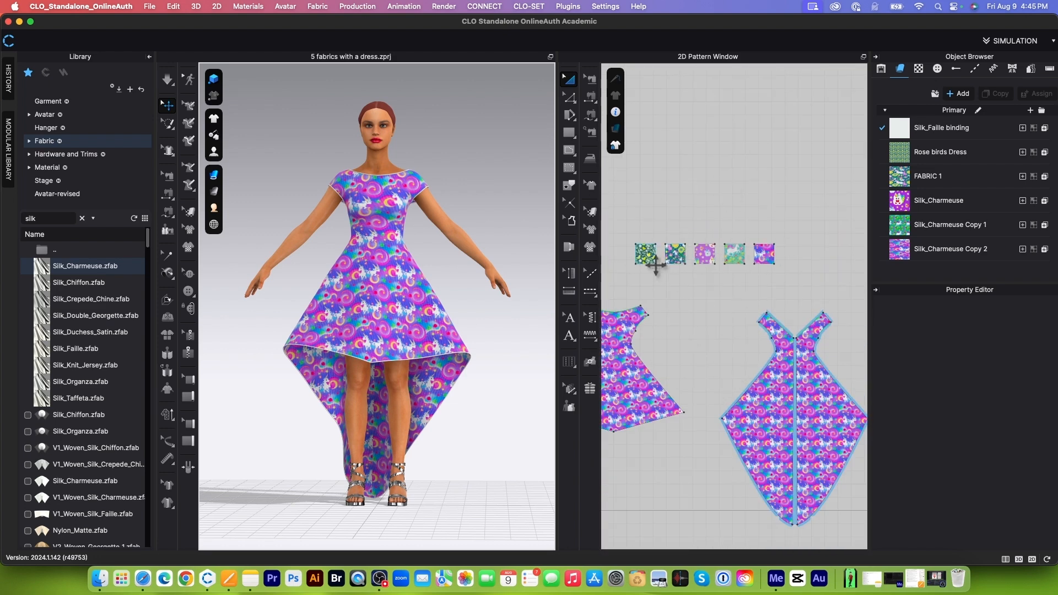
{"action": "scroll", "coordinate": [716, 245], "scroll_direction": "down", "scroll_amount": 2}
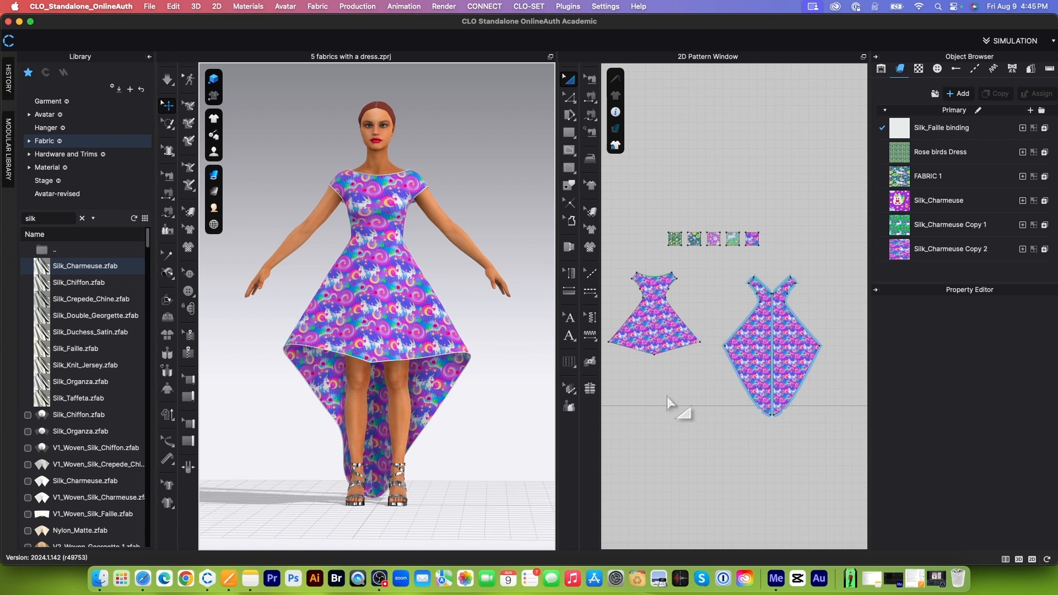
{"action": "scroll", "coordinate": [667, 396], "scroll_direction": "up", "scroll_amount": 2}
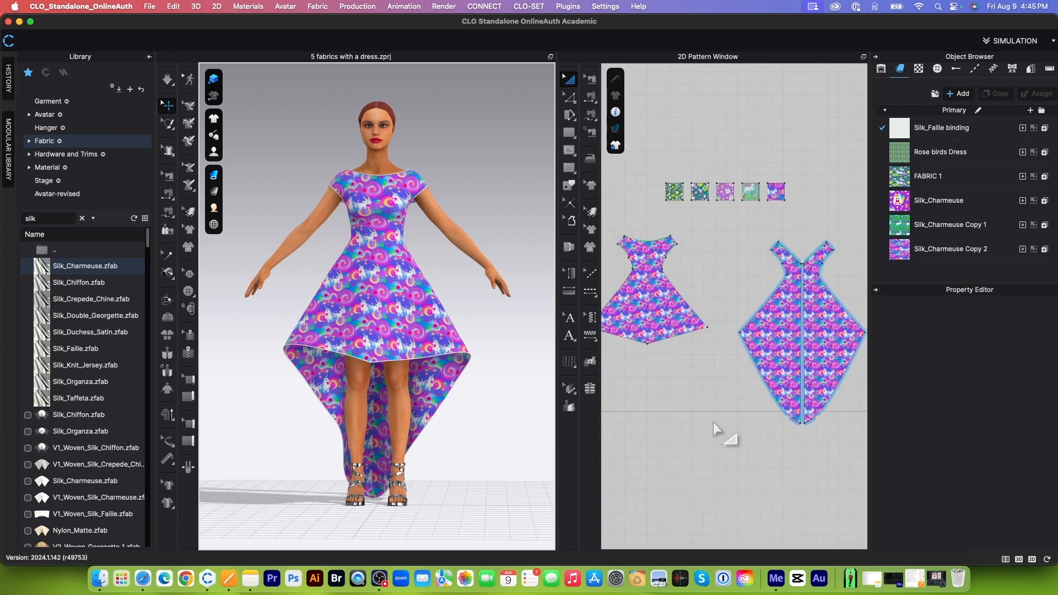